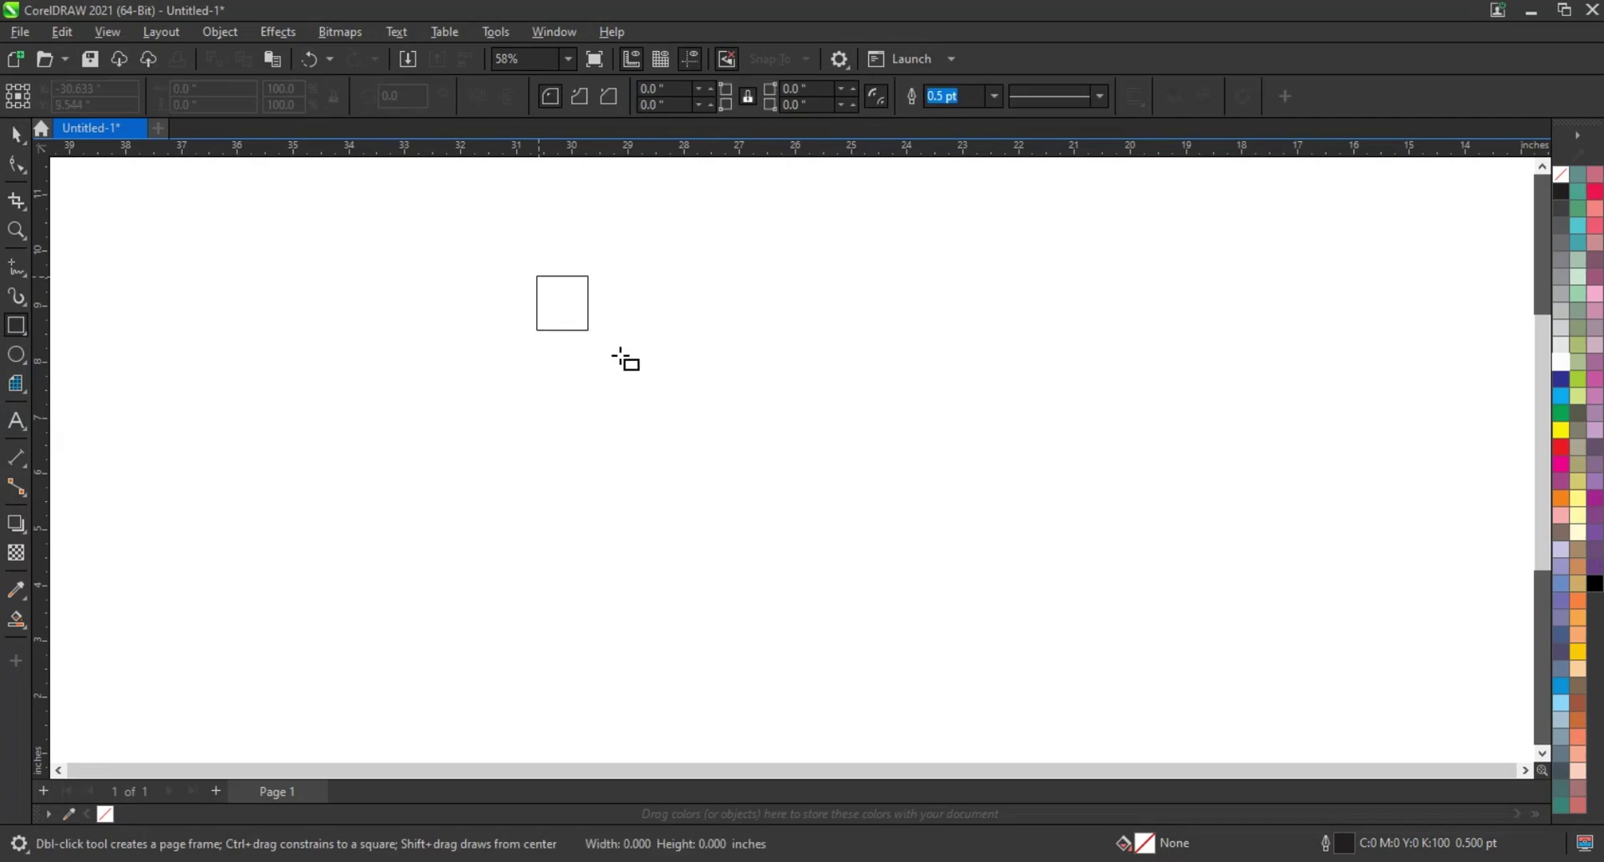
# Round the rectangle's right corners into a D and mirror-copy it below
pyautogui.press('F10')
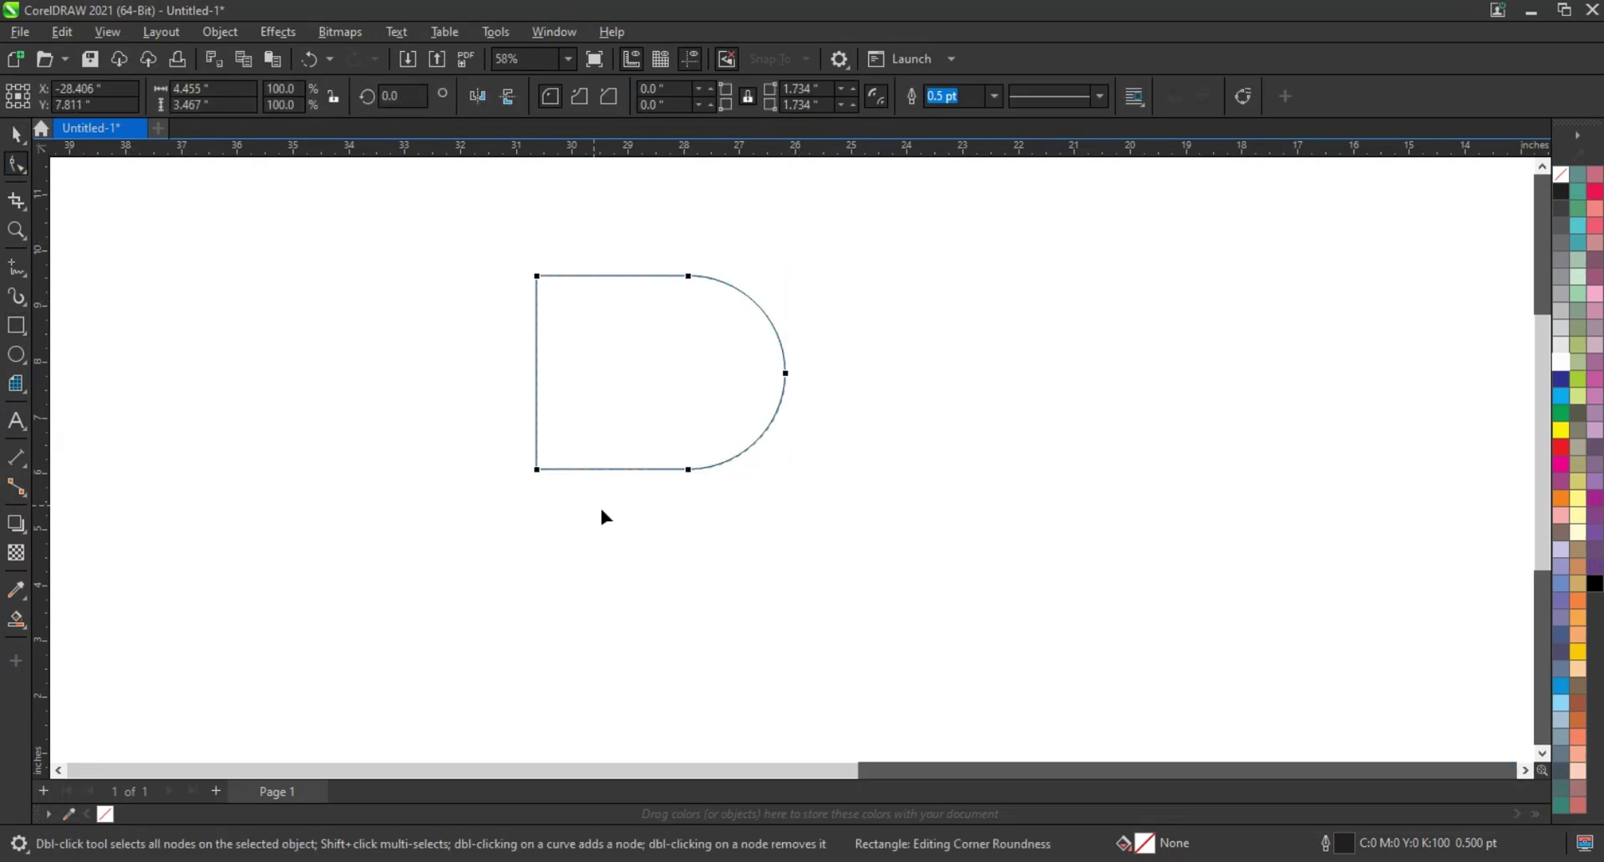
pyautogui.click(16, 134)
pyautogui.moveTo(661, 276)
pyautogui.mouseDown()
pyautogui.moveTo(617, 529)
pyautogui.moveTo(770, 556)
pyautogui.moveTo(771, 504)
pyautogui.mouseUp()
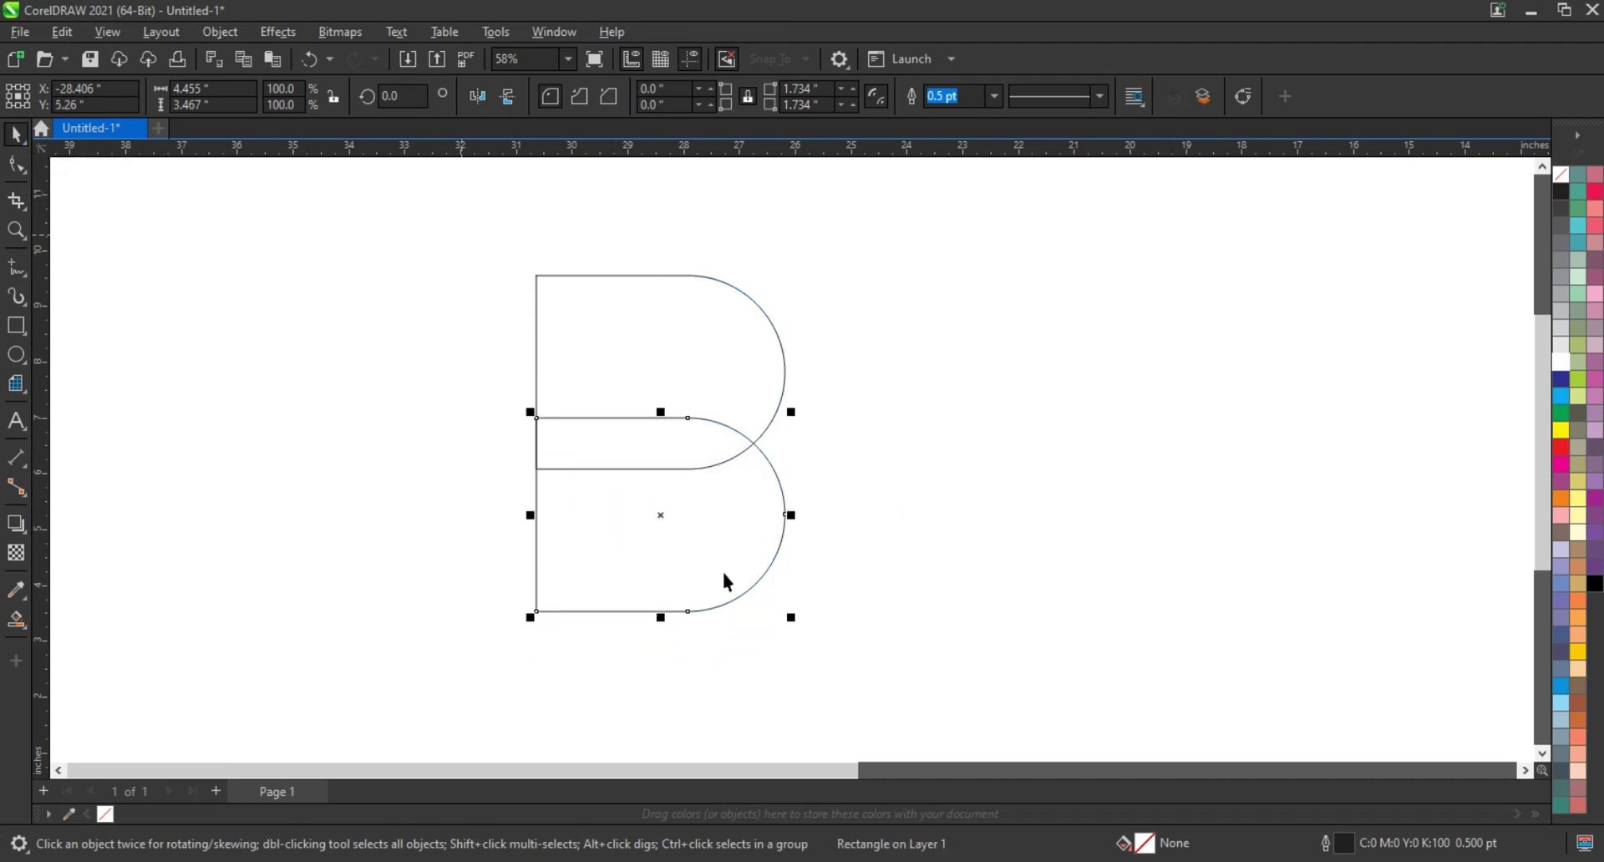
# Weld the two D shapes into one B and draw a vertical line down its left side
pyautogui.hotkey('ctrl', 'a')
pyautogui.click(587, 96)
pyautogui.click(455, 308)
pyautogui.click(16, 326)
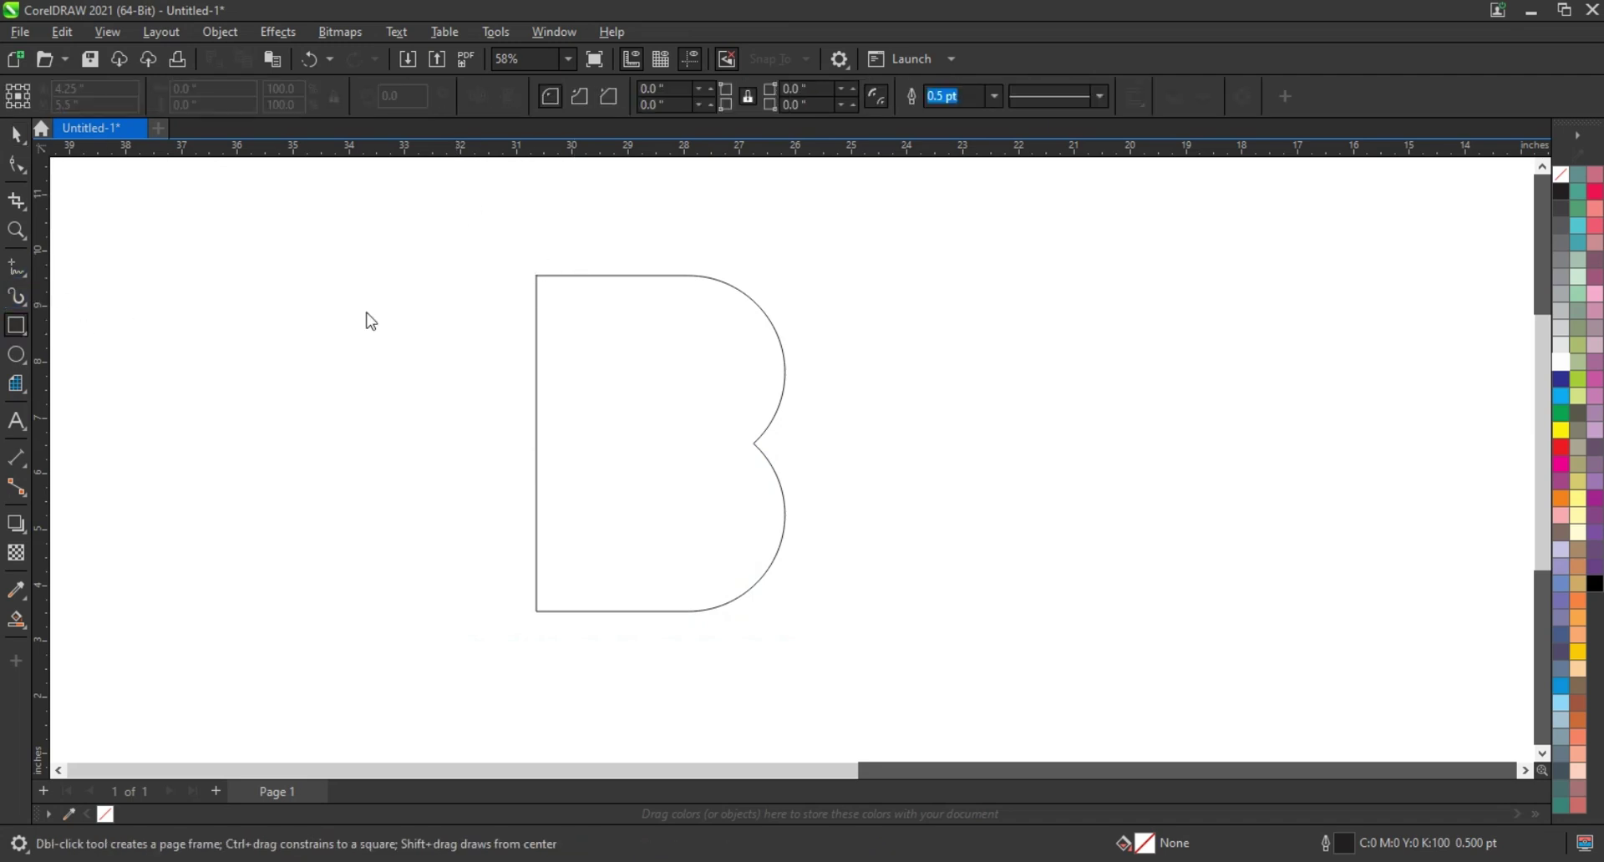
pyautogui.press('F5')
pyautogui.moveTo(572, 260); pyautogui.dragTo(572, 639)
# Copy the vertical line rightward into four vertical lines across the B
pyautogui.press('space')
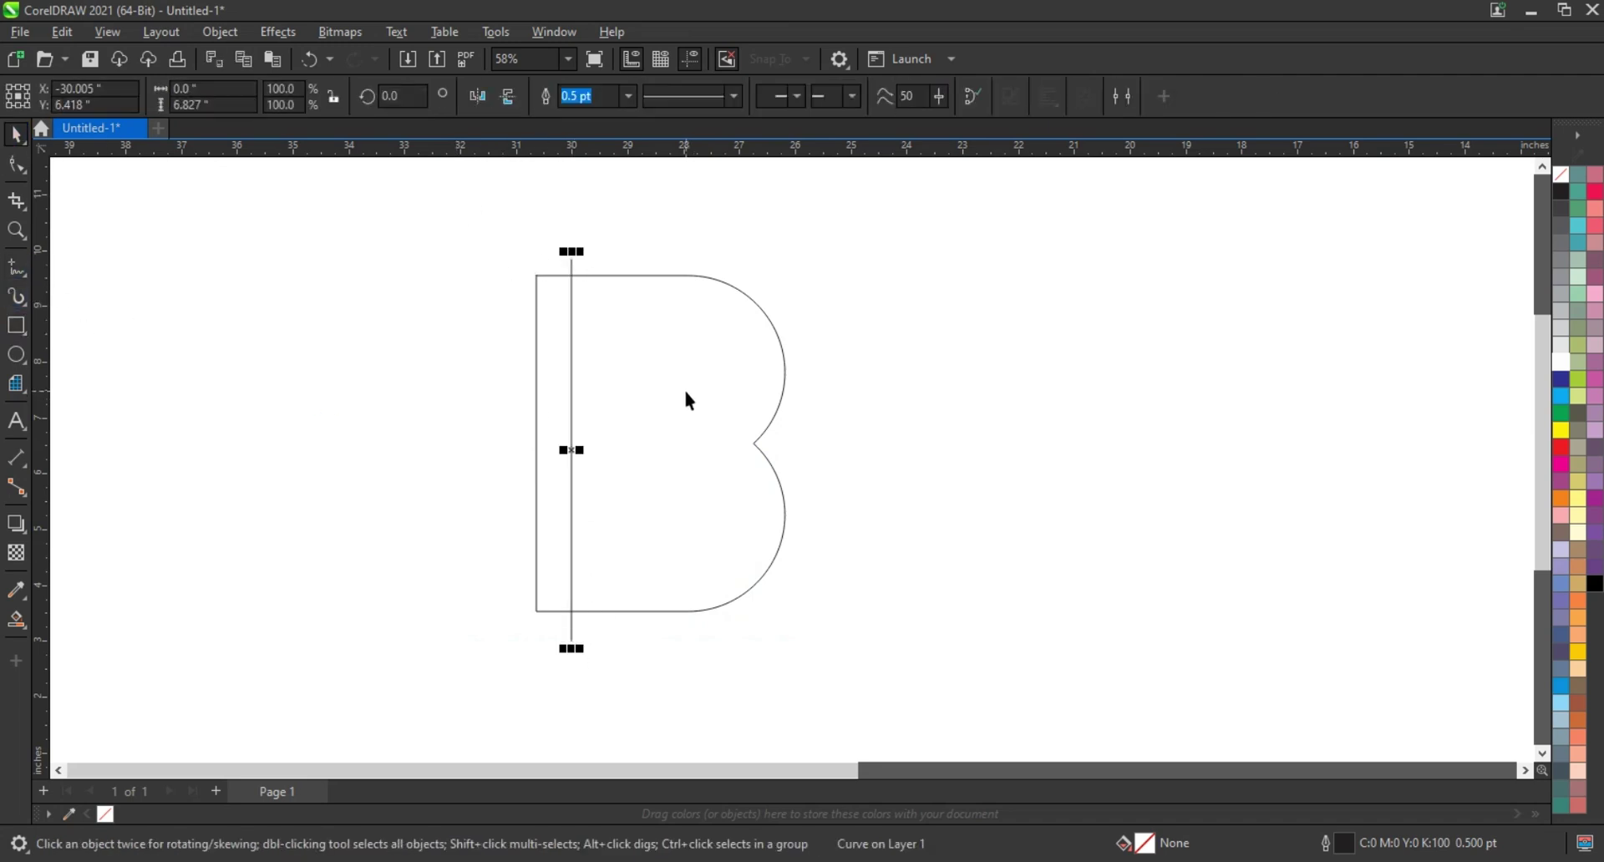
pyautogui.moveTo(573, 386); pyautogui.dragTo(578, 379)
pyautogui.moveTo(614, 670); pyautogui.dragTo(613, 662)
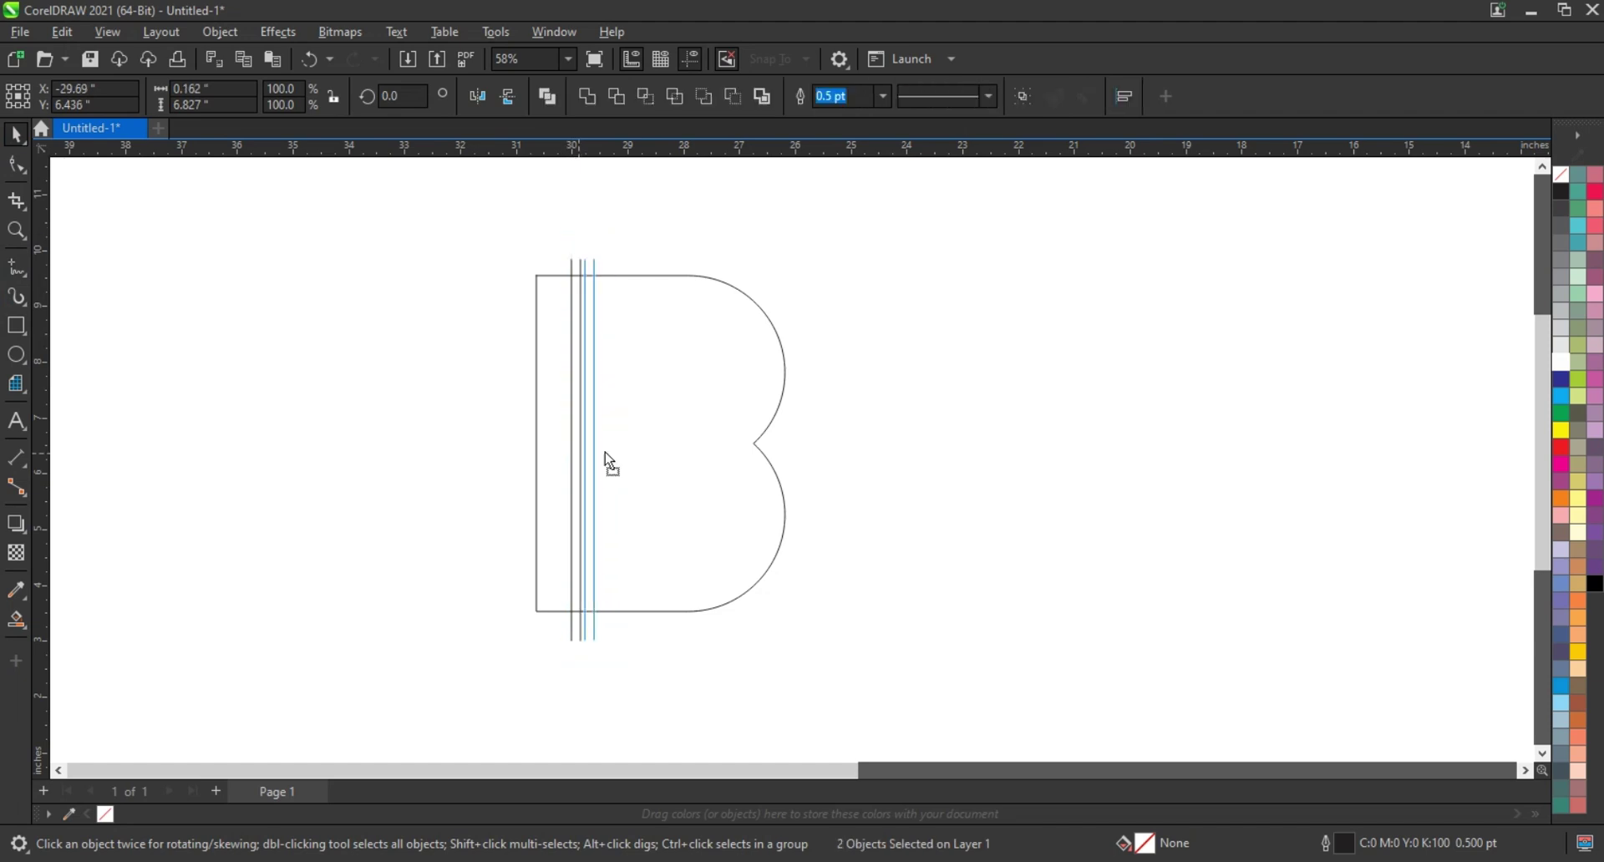
pyautogui.moveTo(609, 459); pyautogui.dragTo(672, 456)
# Copy lines and rotate them into diagonals crossing the B
pyautogui.moveTo(681, 291); pyautogui.dragTo(861, 321)
pyautogui.click(861, 660)
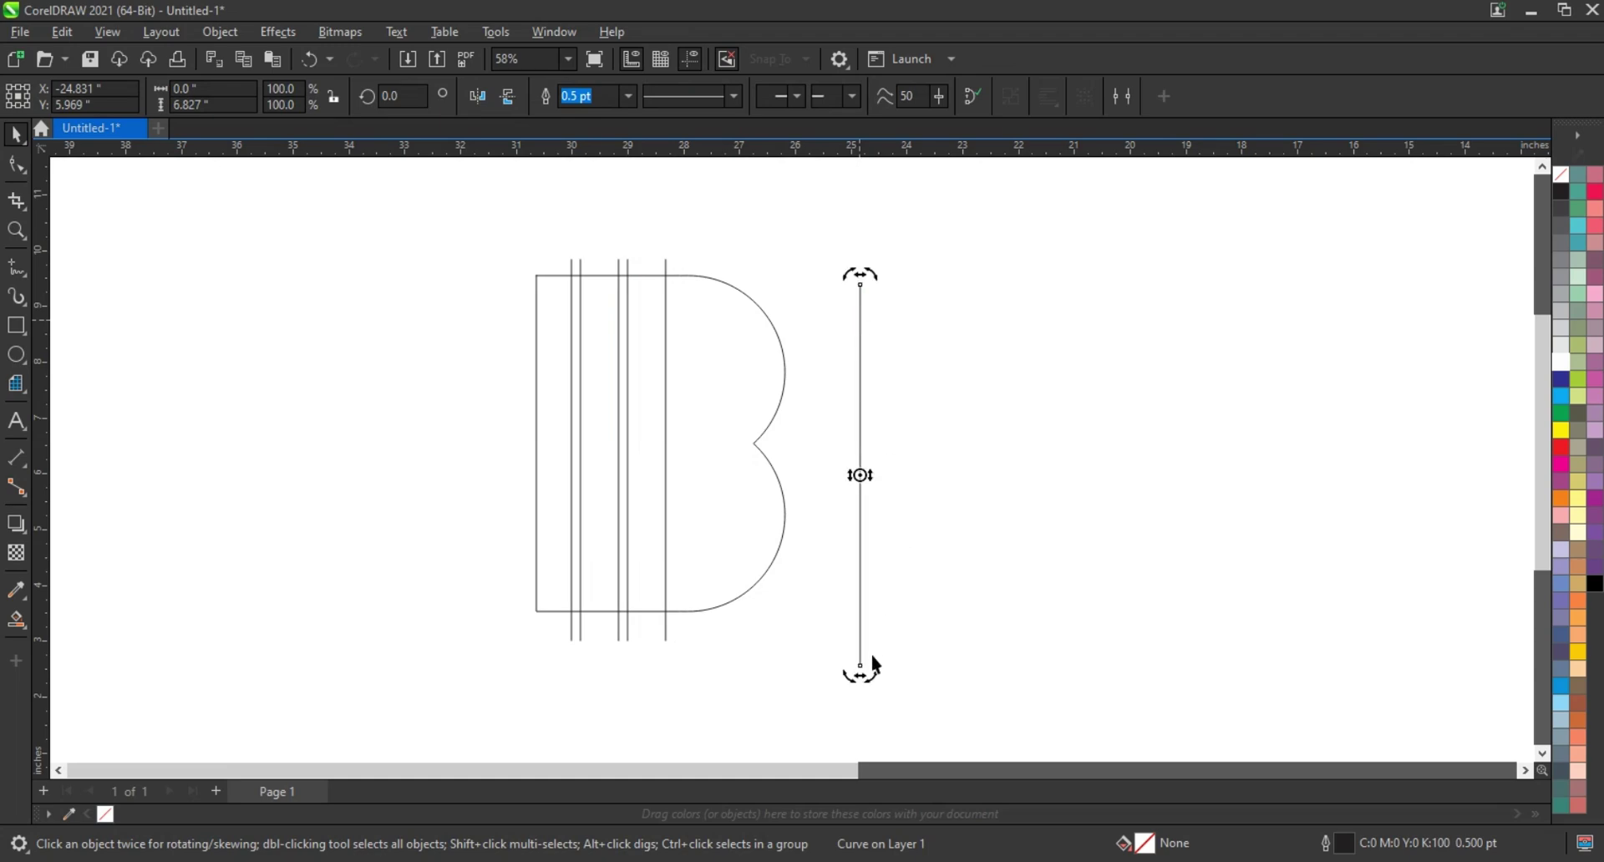
pyautogui.click(860, 320)
pyautogui.click(859, 315)
pyautogui.moveTo(955, 403); pyautogui.dragTo(671, 317)
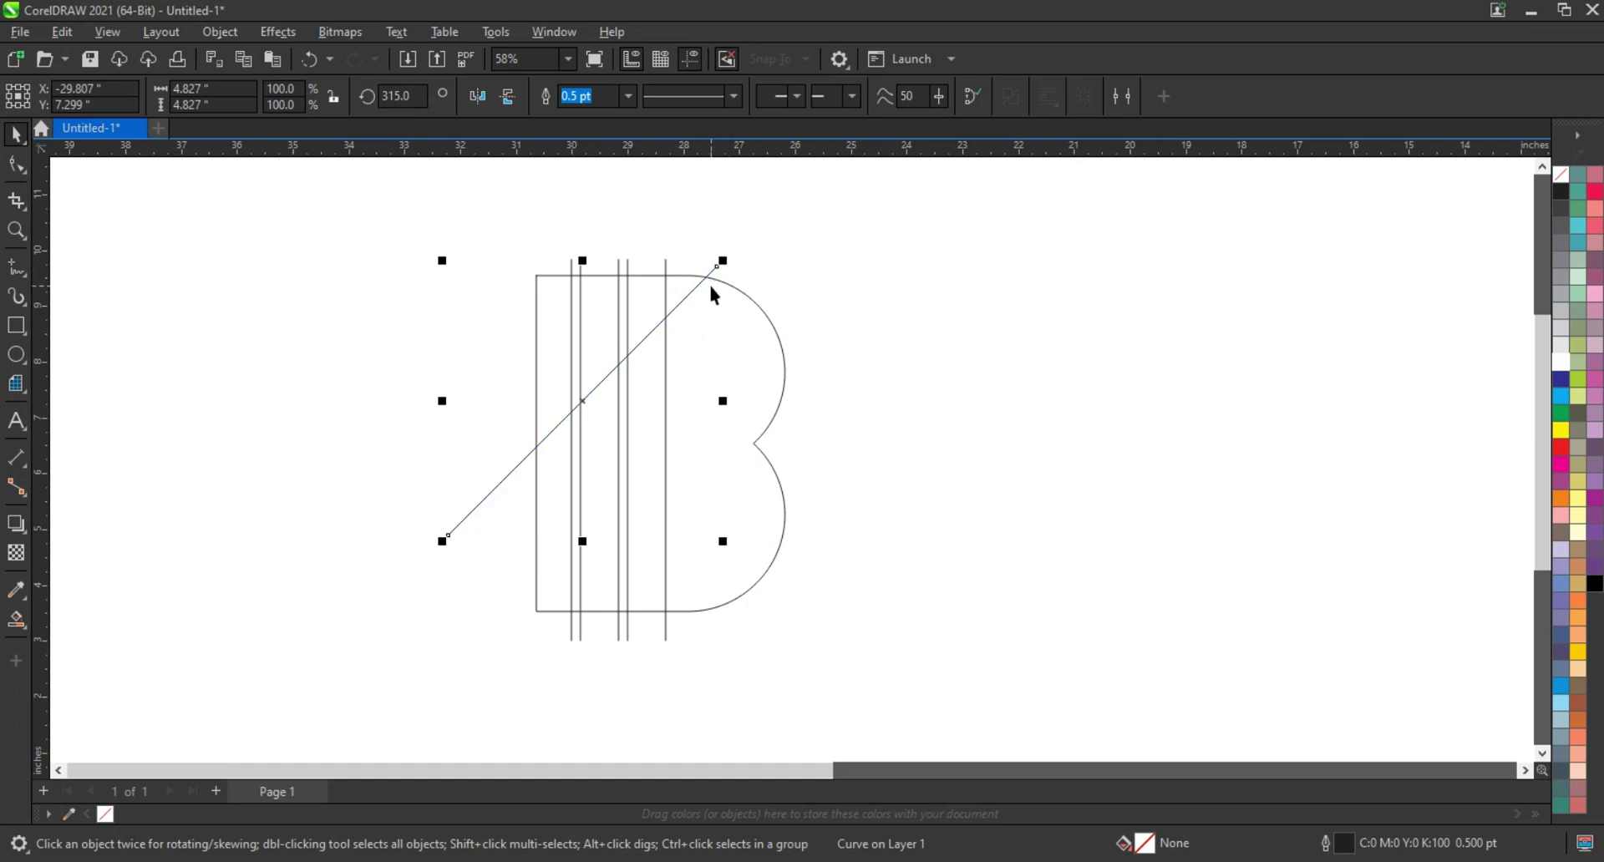
pyautogui.click(696, 286)
pyautogui.moveTo(726, 260)
pyautogui.mouseDown()
pyautogui.moveTo(739, 463)
pyautogui.moveTo(877, 468)
pyautogui.moveTo(821, 477)
pyautogui.moveTo(786, 550)
pyautogui.mouseUp()
# Smart Fill the B's column, diagonal and lower-bowl regions blue
pyautogui.click(990, 516)
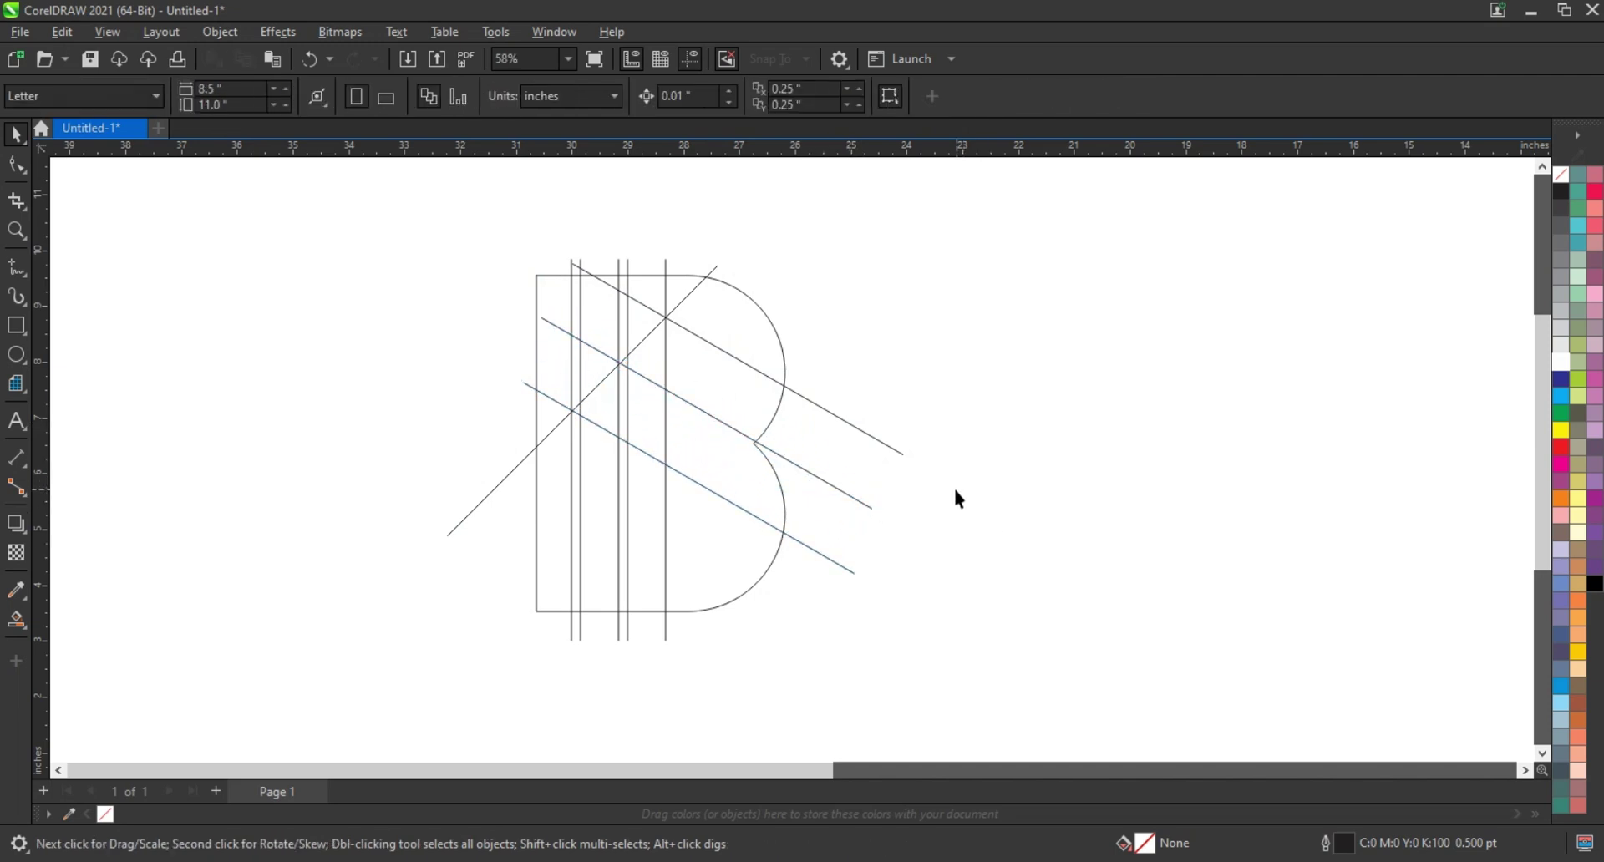
pyautogui.click(16, 619)
pyautogui.click(560, 522)
pyautogui.click(577, 514)
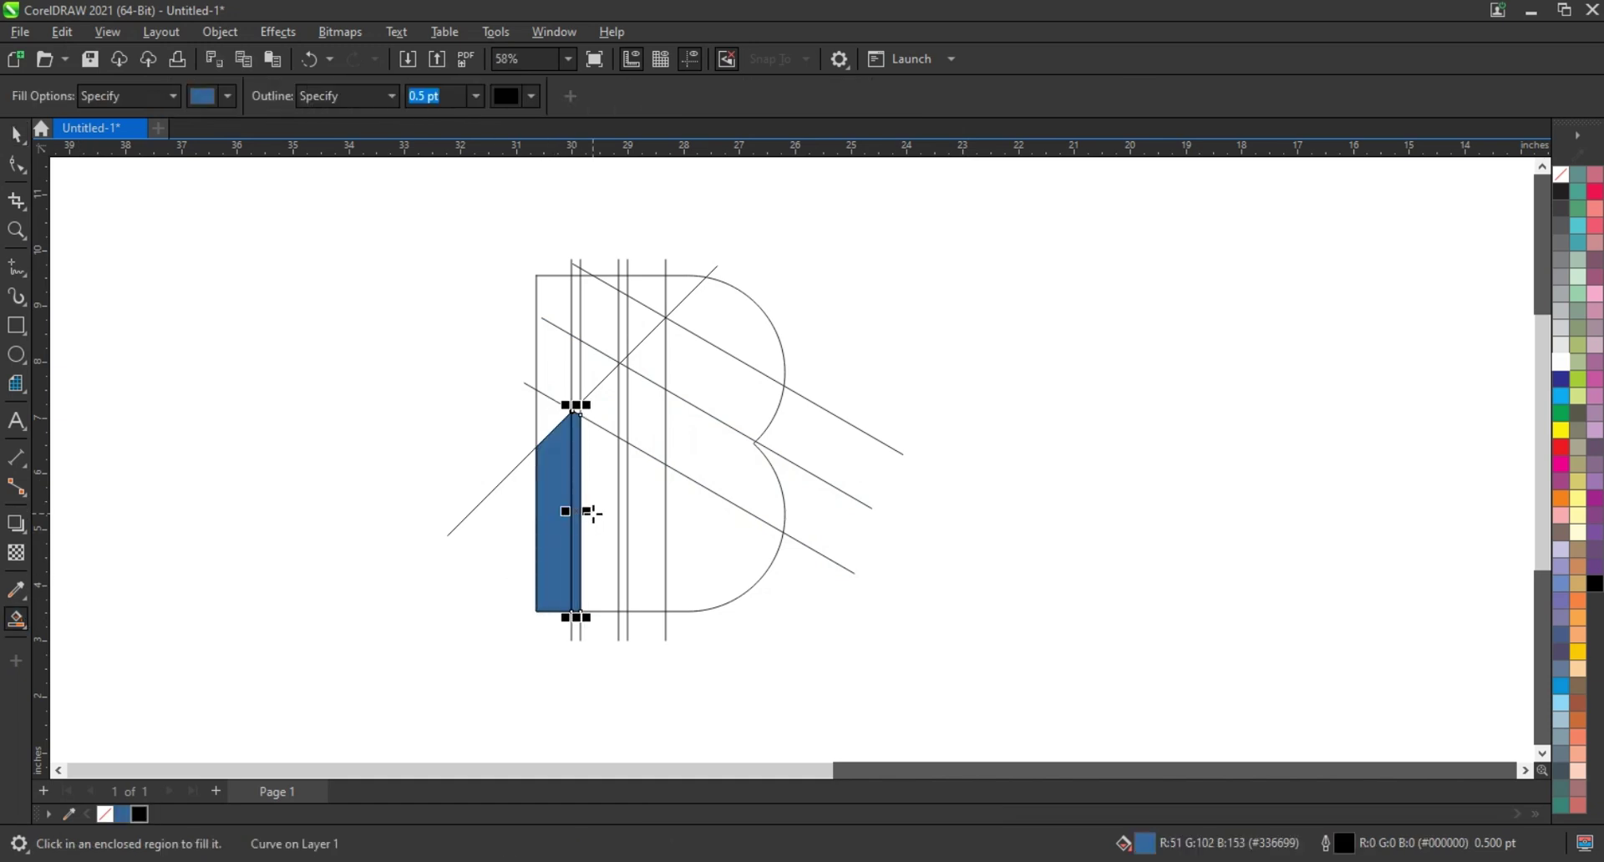
pyautogui.click(617, 488)
pyautogui.click(623, 502)
pyautogui.click(623, 393)
pyautogui.click(648, 518)
pyautogui.click(647, 368)
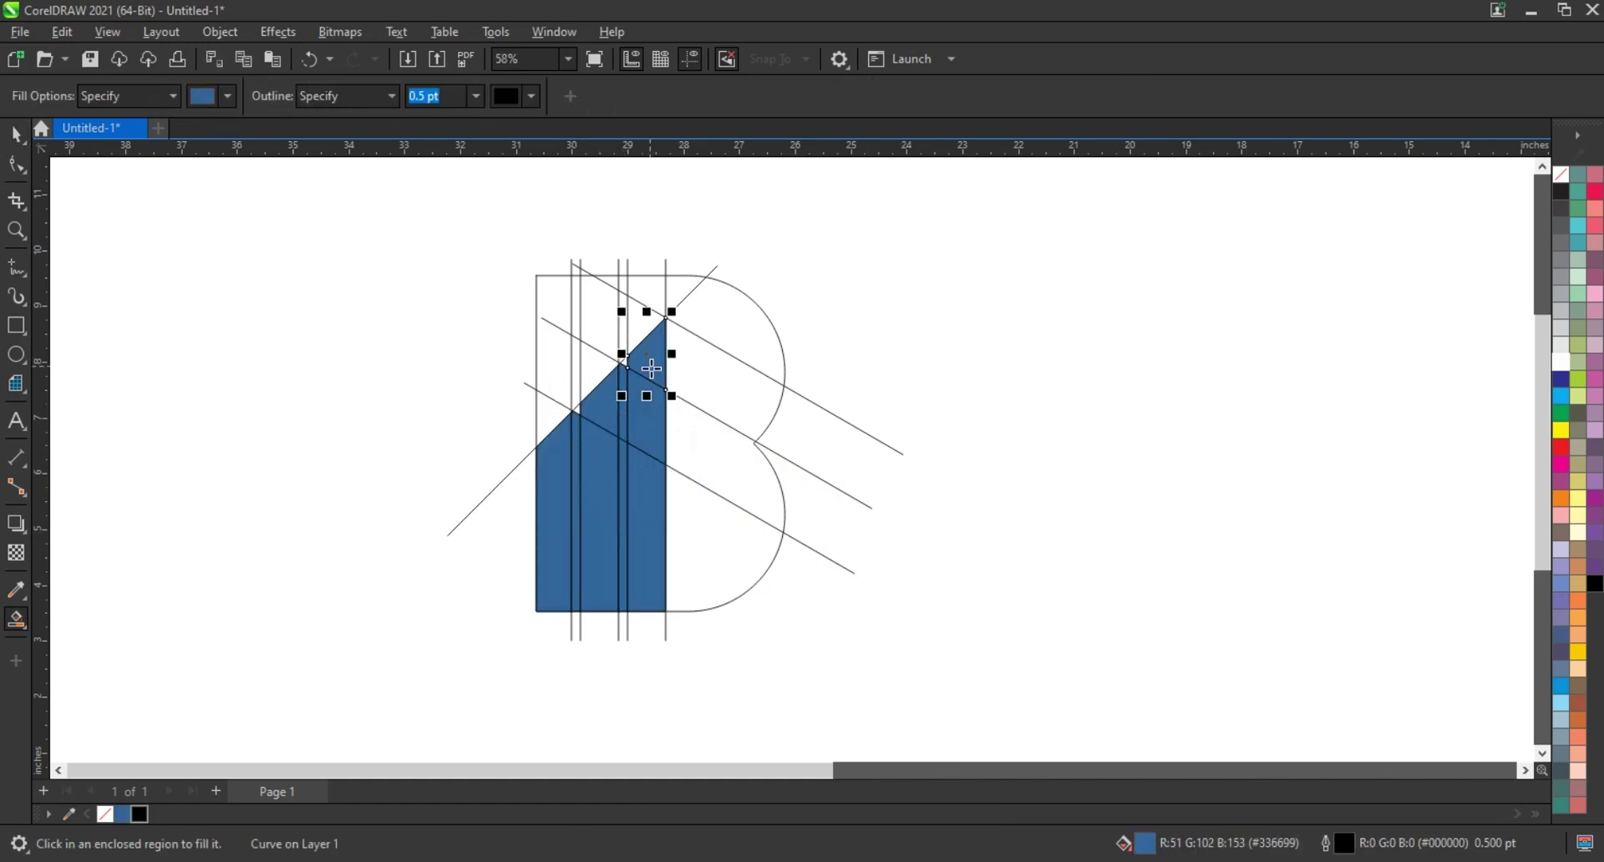
pyautogui.click(706, 384)
pyautogui.click(709, 483)
pyautogui.click(719, 551)
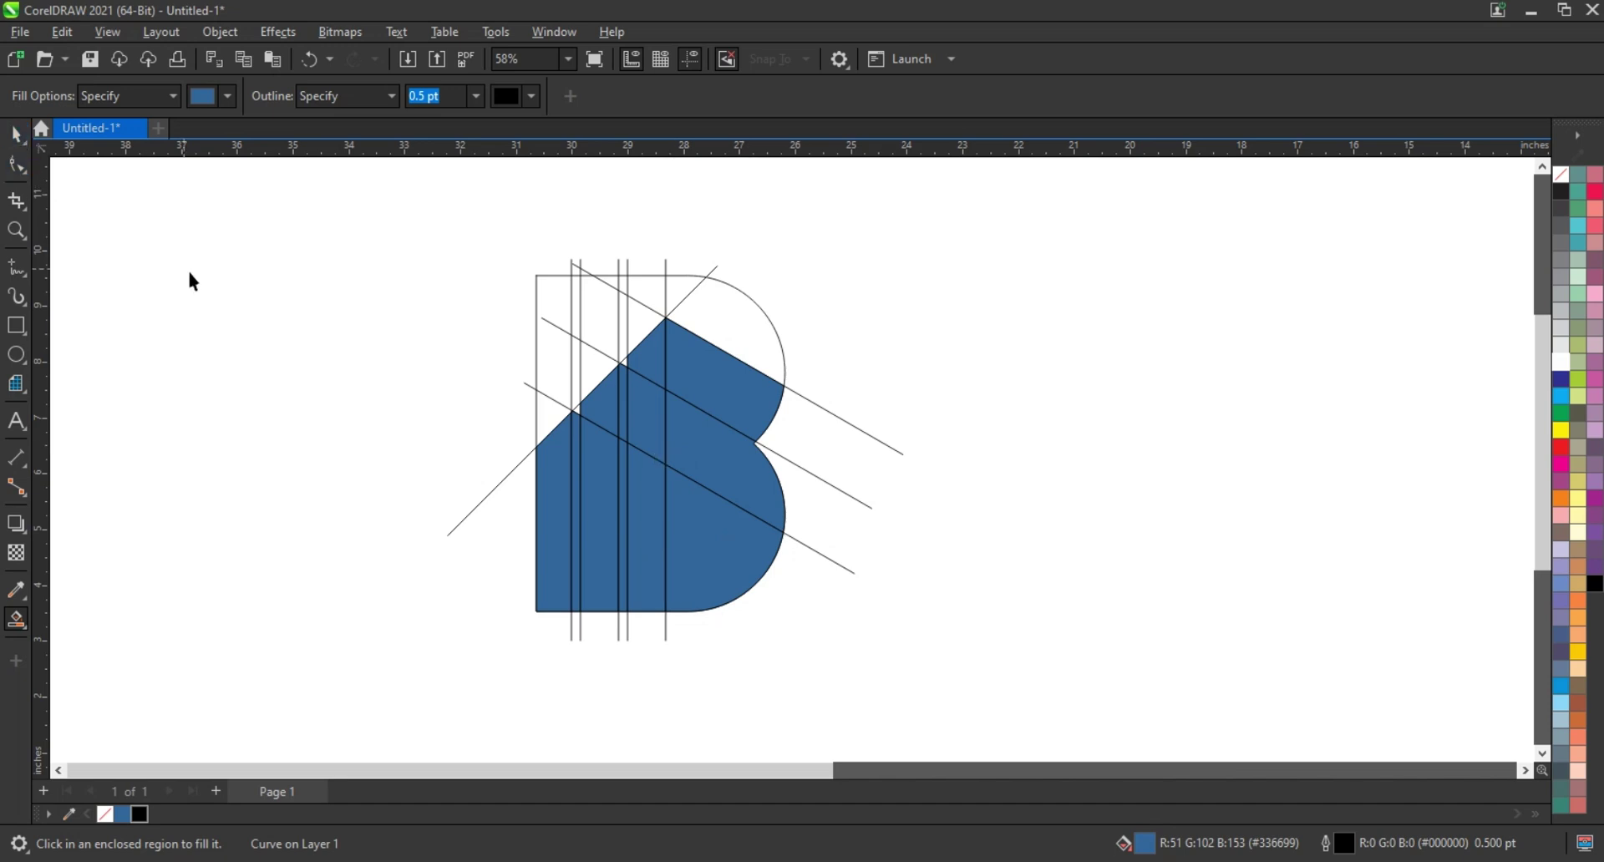
# Delete the leftover vertical and diagonal guide lines sticking out of the B
pyautogui.press('space')
pyautogui.click(625, 264)
pyautogui.click(680, 264)
pyautogui.click(579, 270)
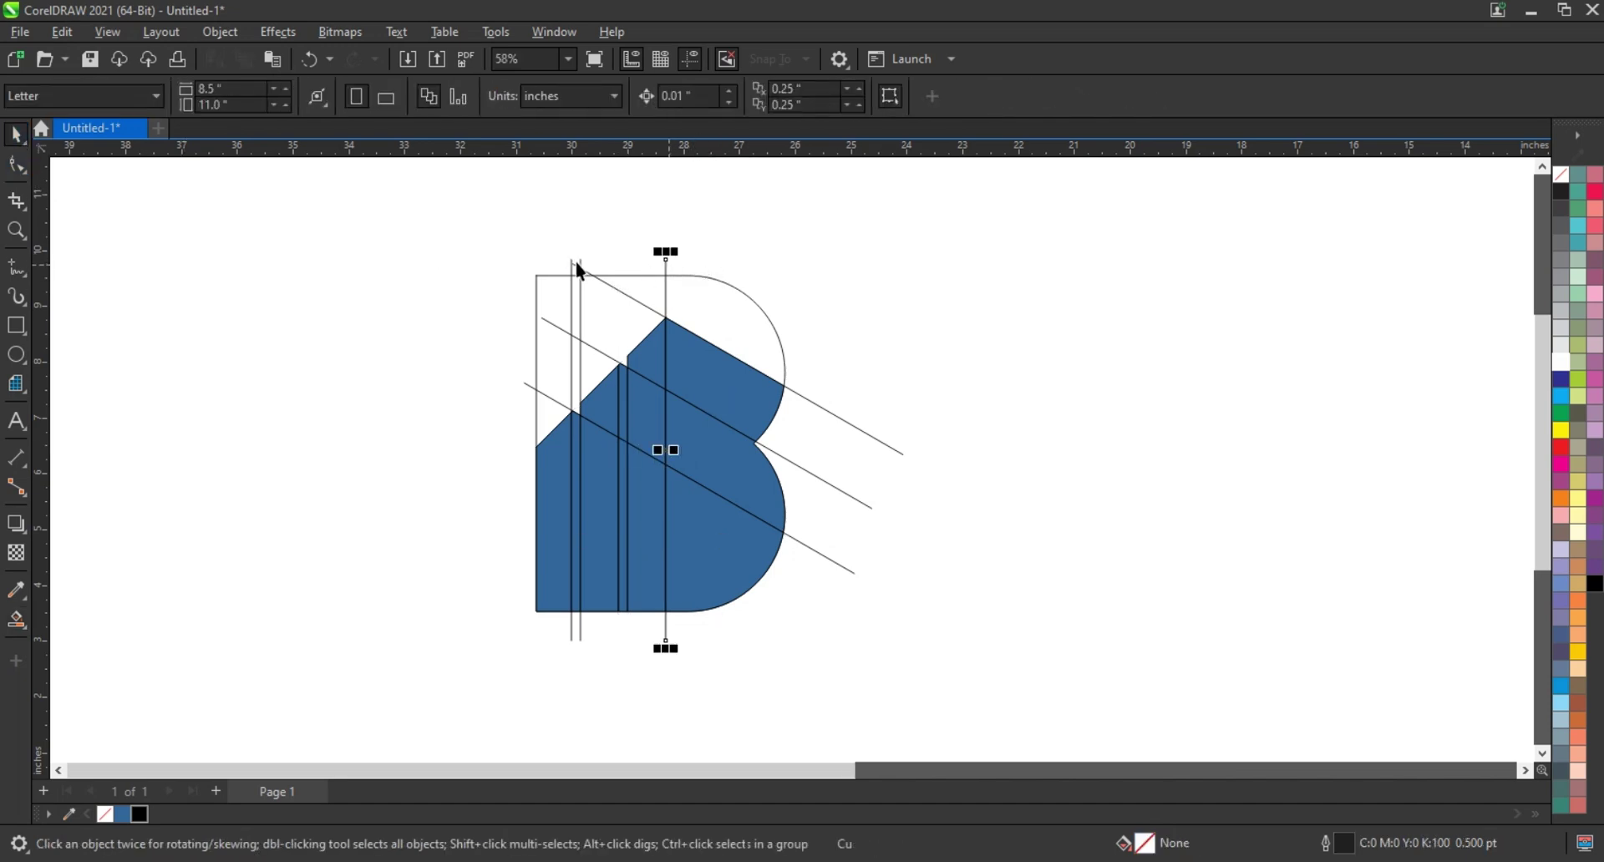
pyautogui.click(576, 267)
pyautogui.press('Delete')
pyautogui.click(576, 264)
pyautogui.press('Delete')
pyautogui.click(573, 334)
pyautogui.press('Delete')
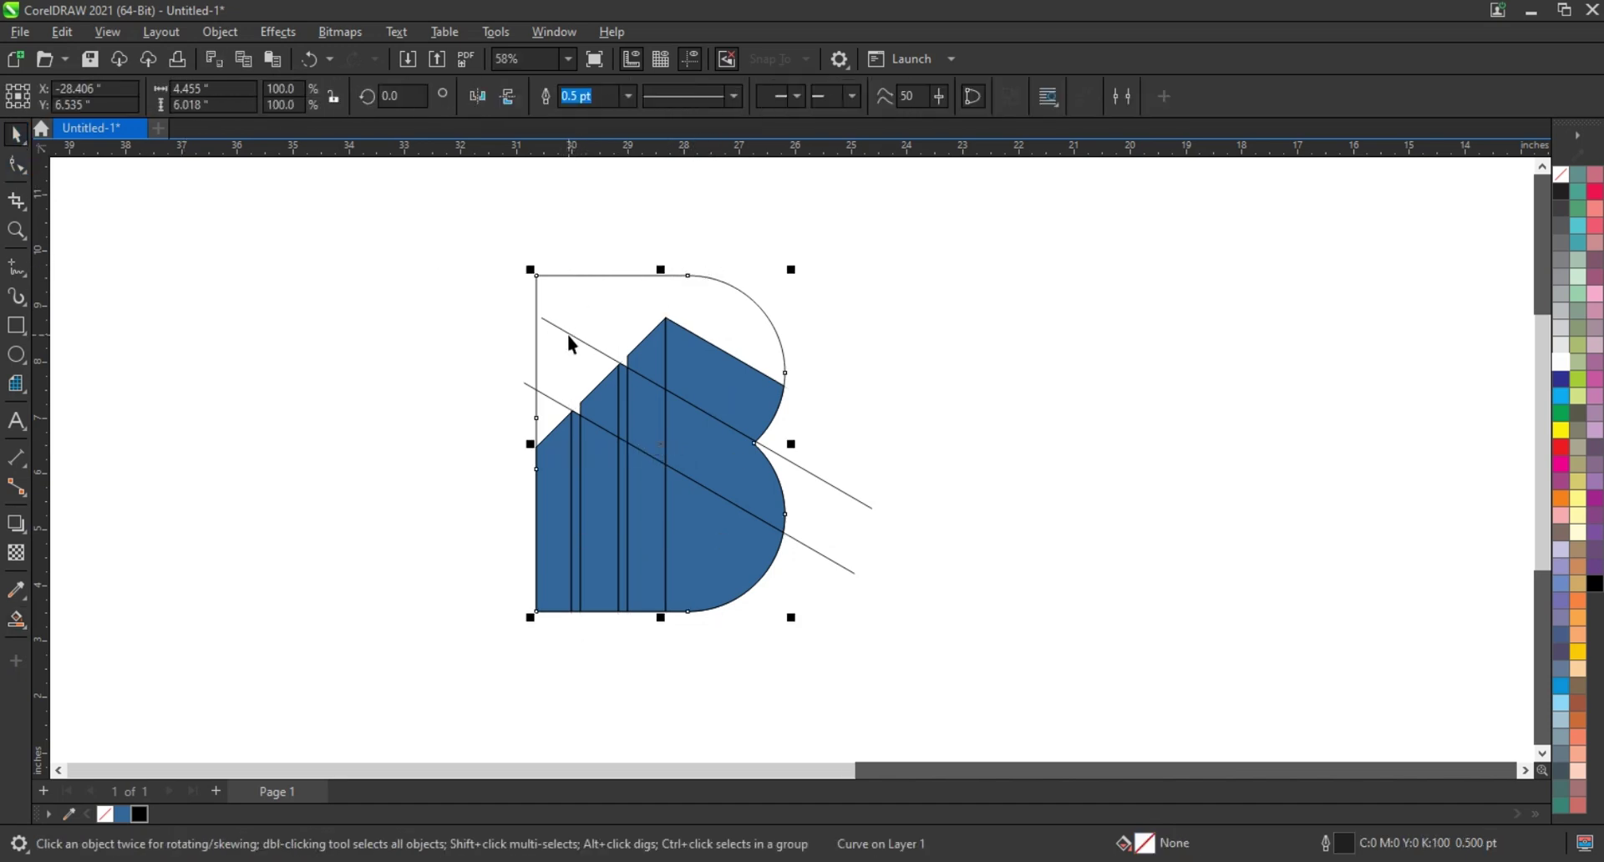
pyautogui.click(545, 397)
pyautogui.press('Delete')
# Fill the B outline black
pyautogui.click(537, 451)
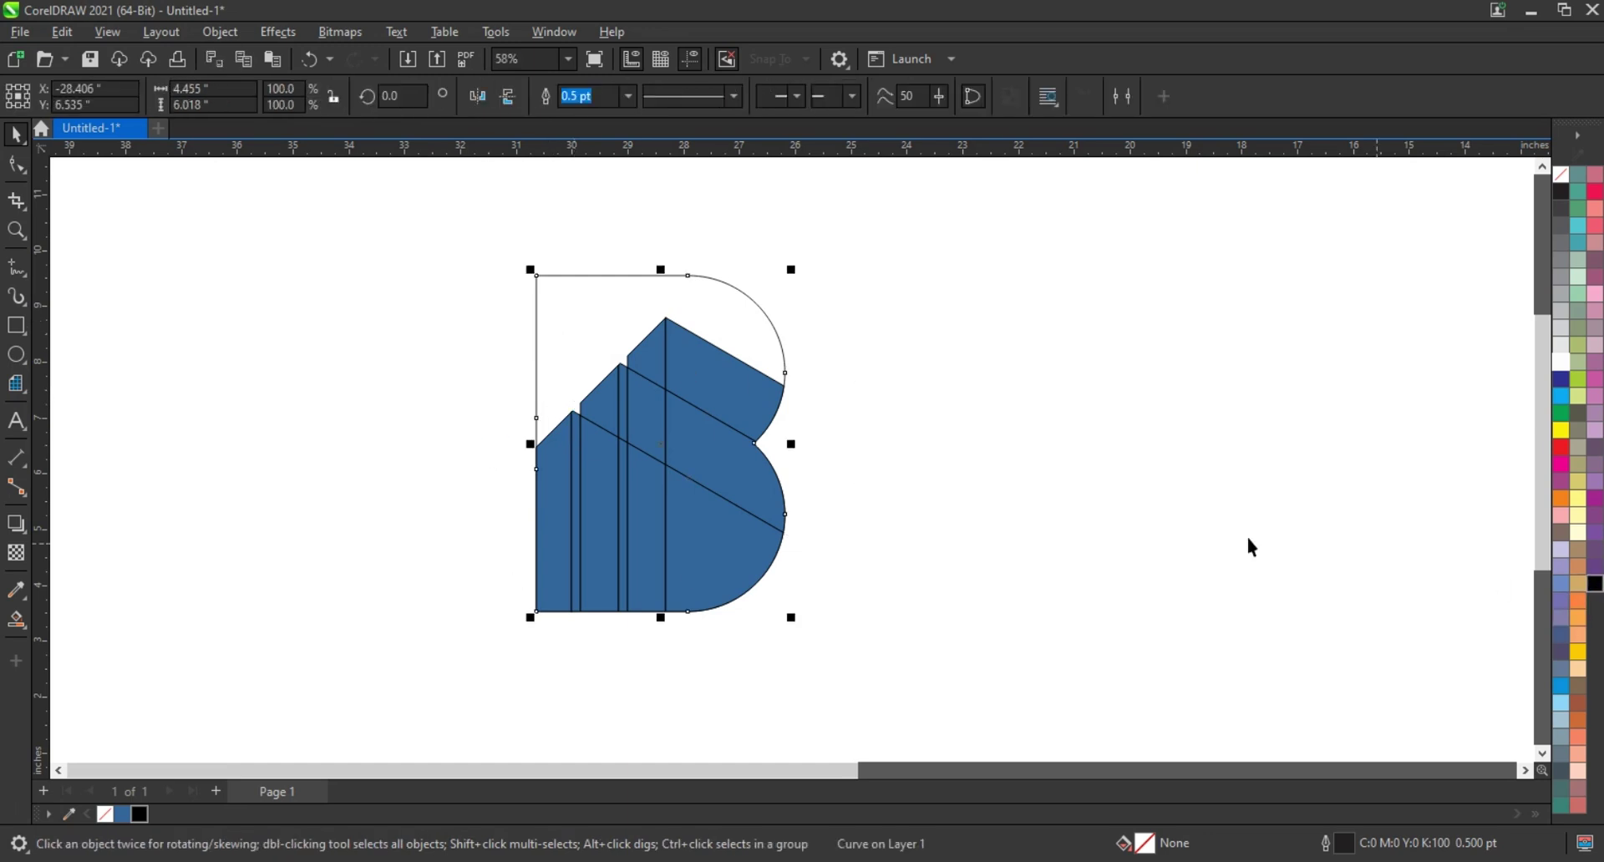
pyautogui.click(1595, 584)
pyautogui.press('Tab')
pyautogui.press('Tab')
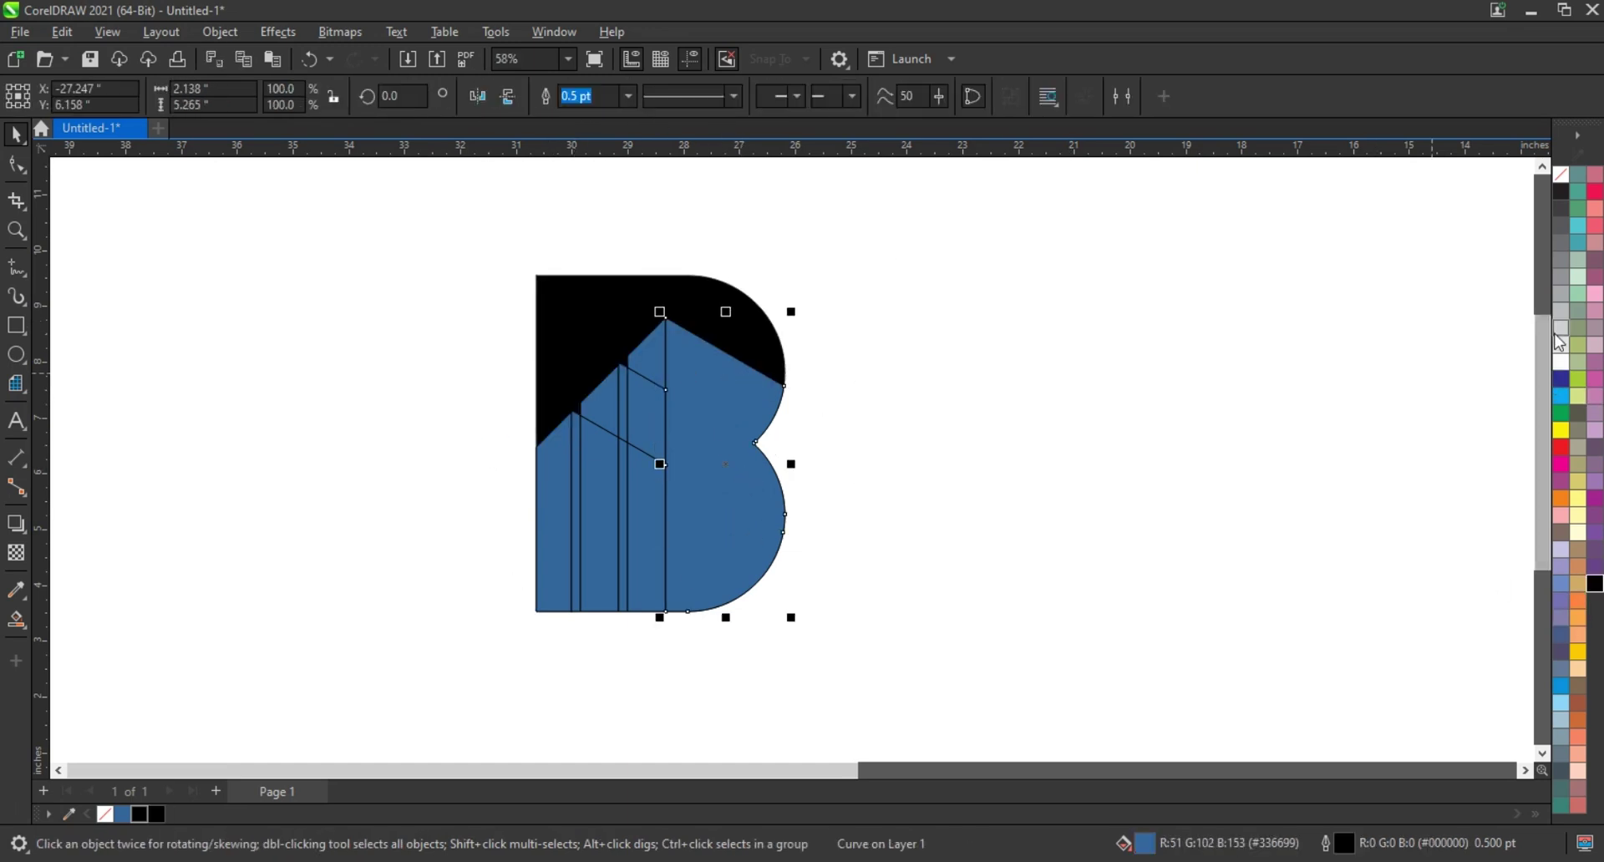
# Recolor the blue pieces: right piece and thin strip light grey, the other strips white
pyautogui.click(1559, 330)
pyautogui.click(665, 442)
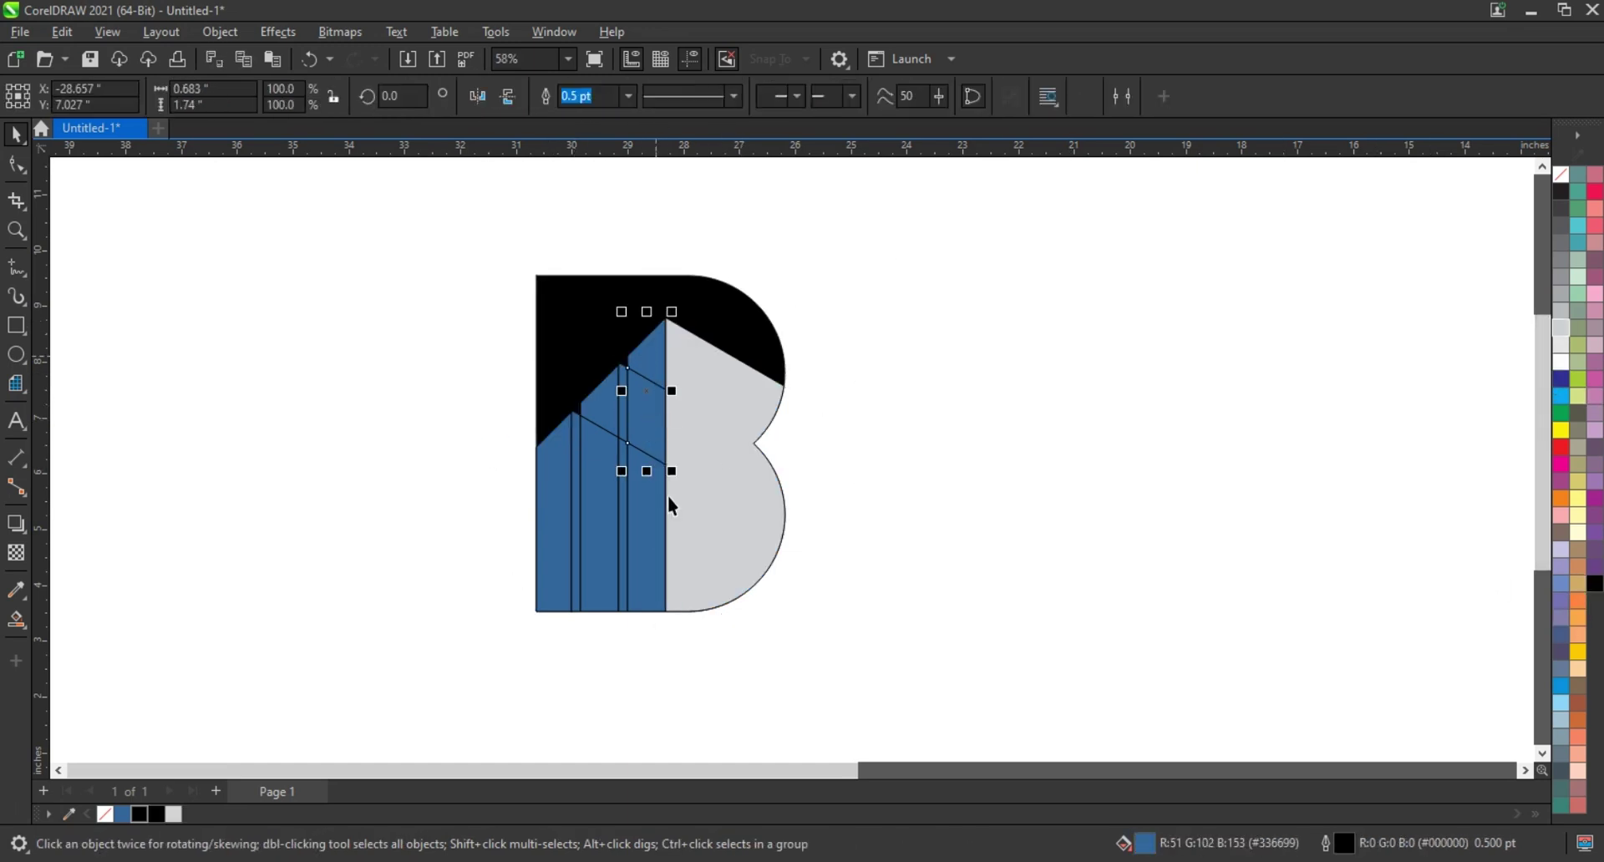
pyautogui.click(1561, 366)
pyautogui.click(629, 430)
pyautogui.click(625, 498)
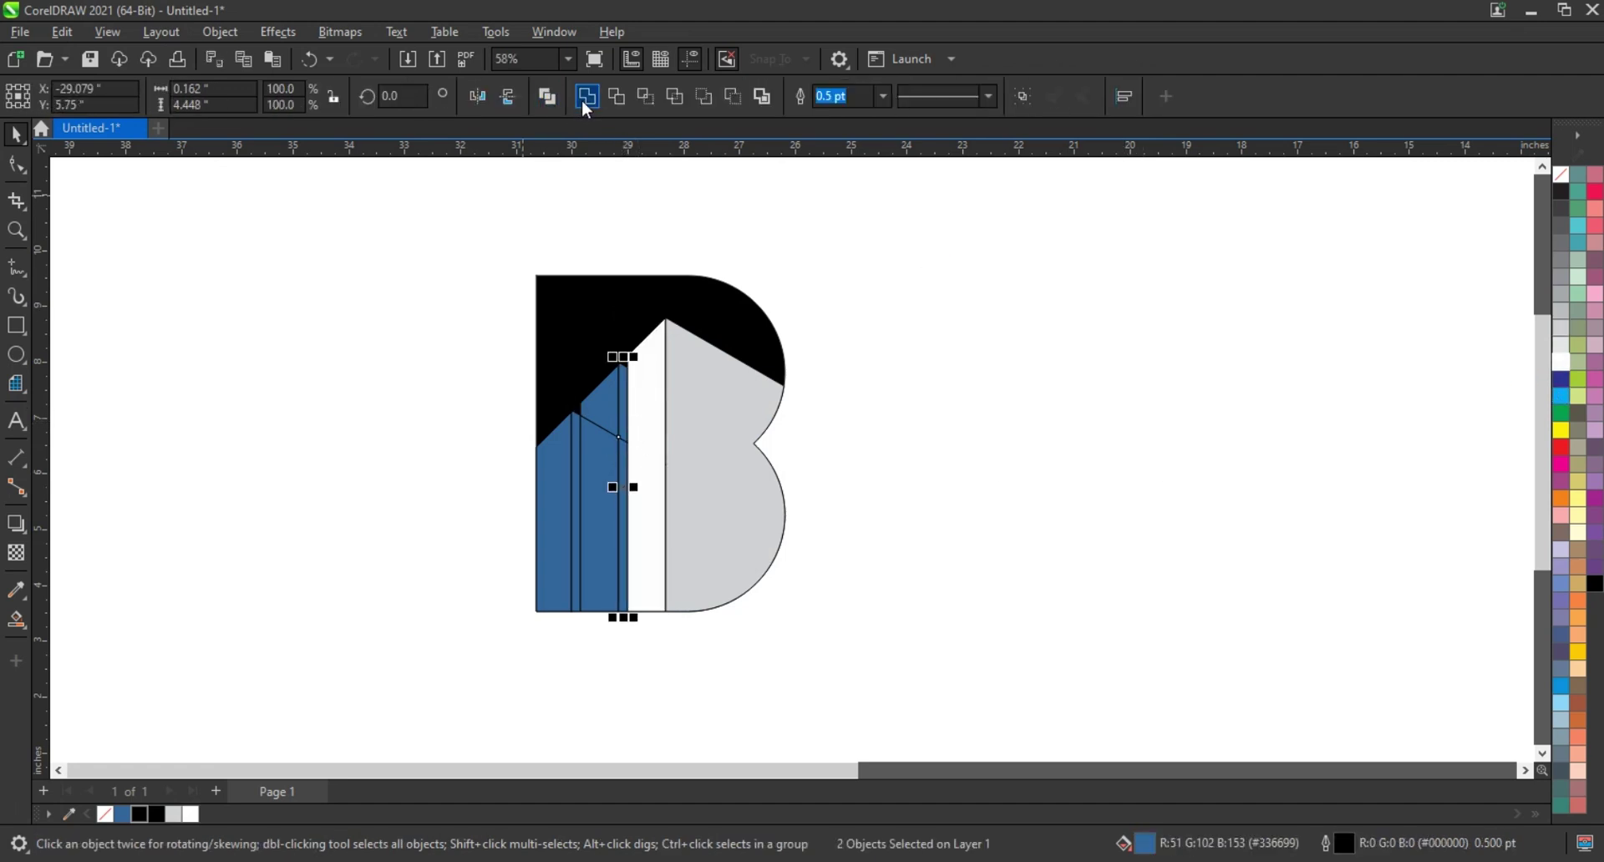
pyautogui.click(1563, 343)
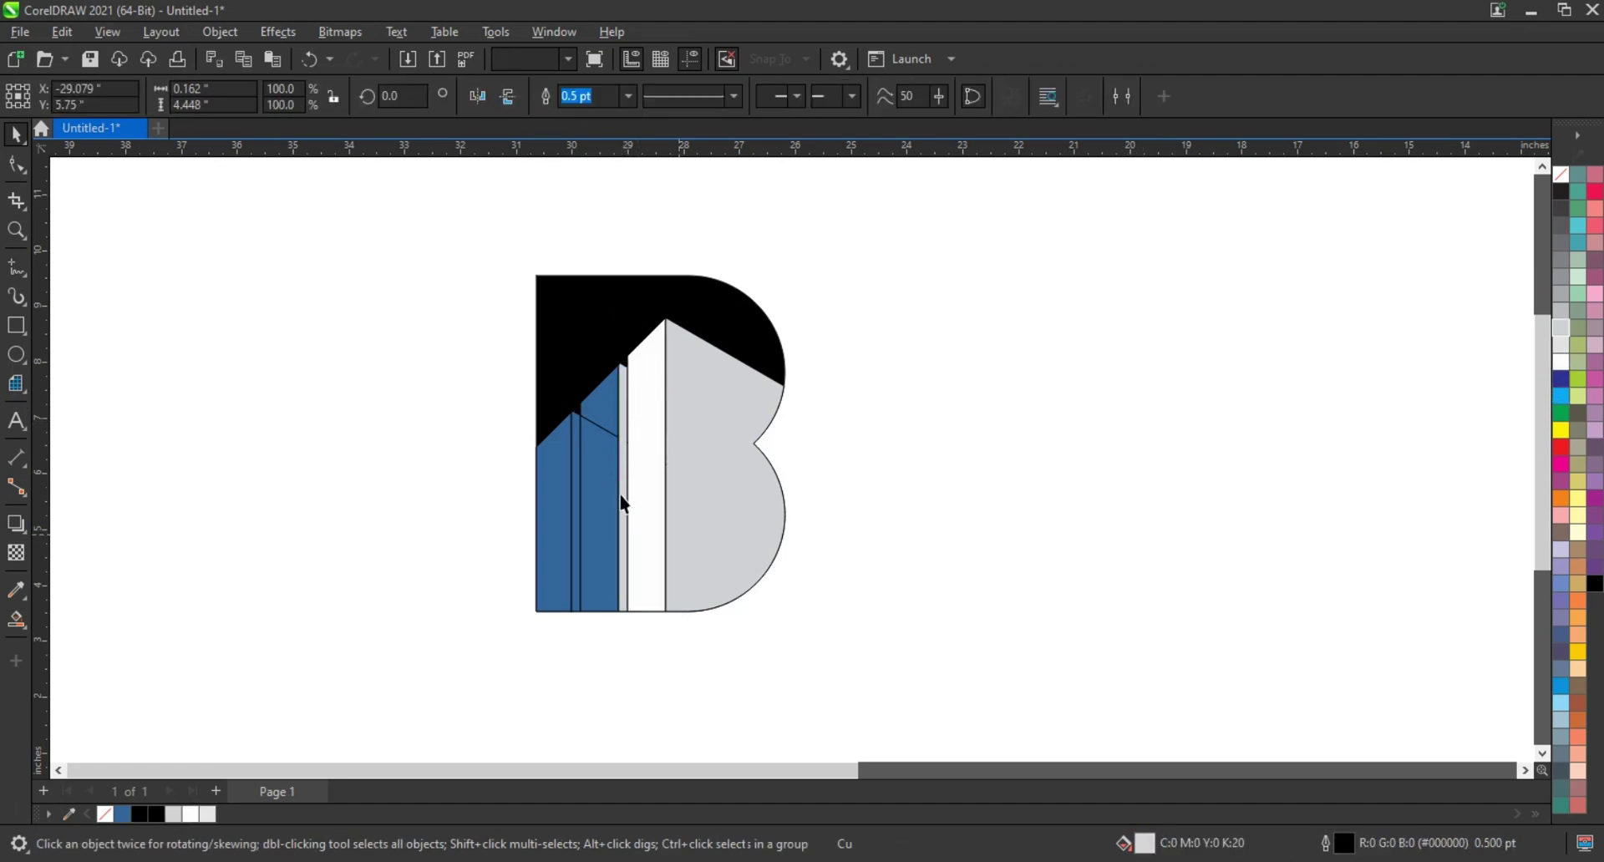
pyautogui.click(600, 401)
pyautogui.click(191, 815)
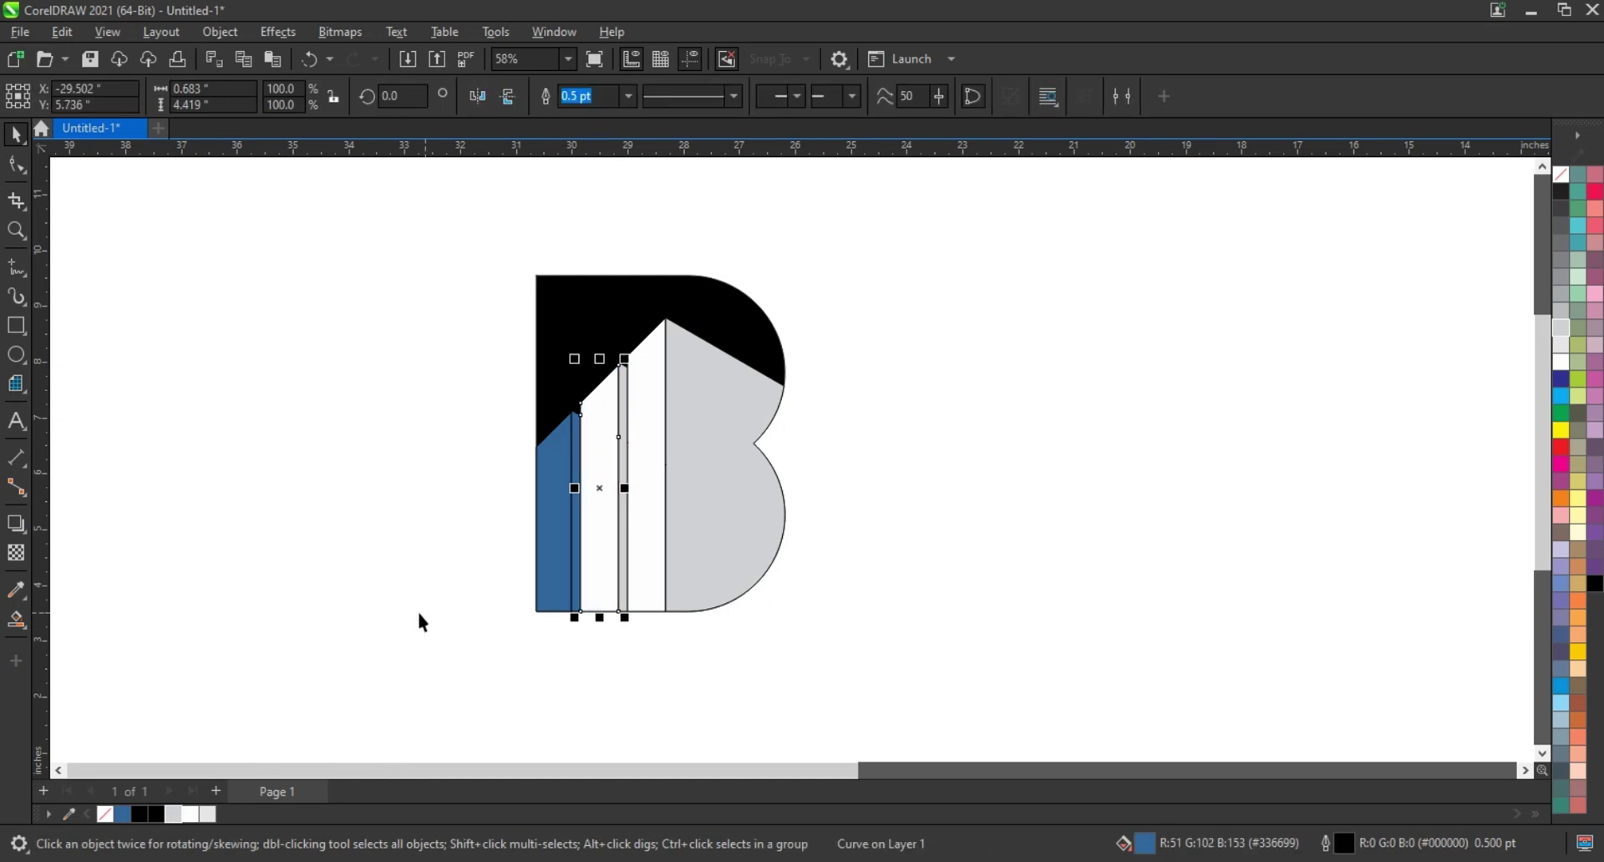
pyautogui.click(411, 610)
pyautogui.click(559, 531)
pyautogui.click(190, 815)
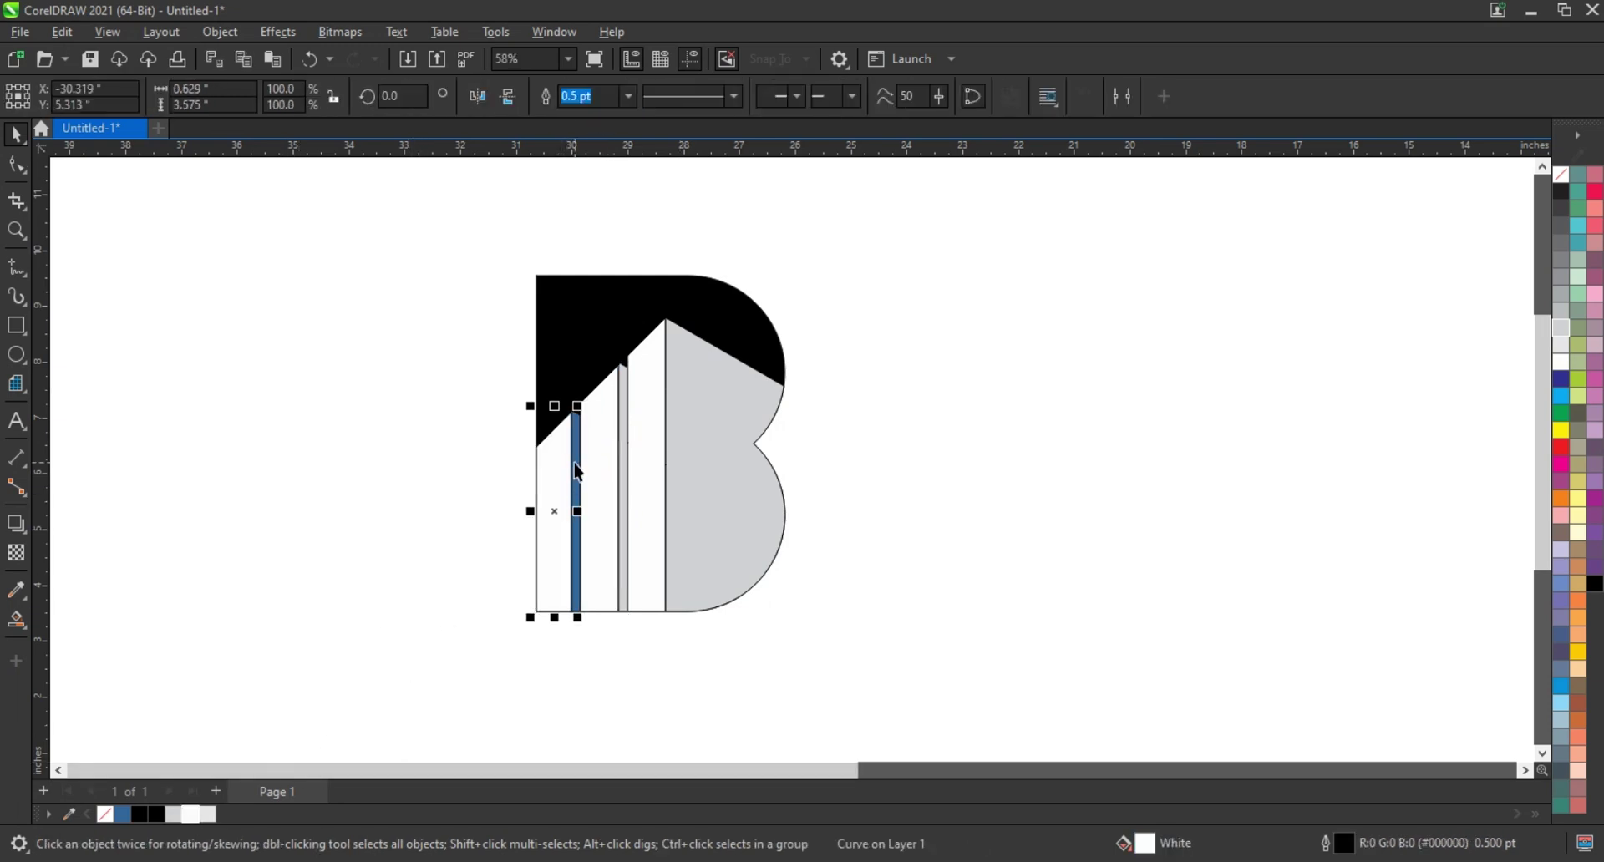
pyautogui.press('Tab')
# Remove the outlines from every piece of the logo
pyautogui.hotkey('ctrl', 'a')
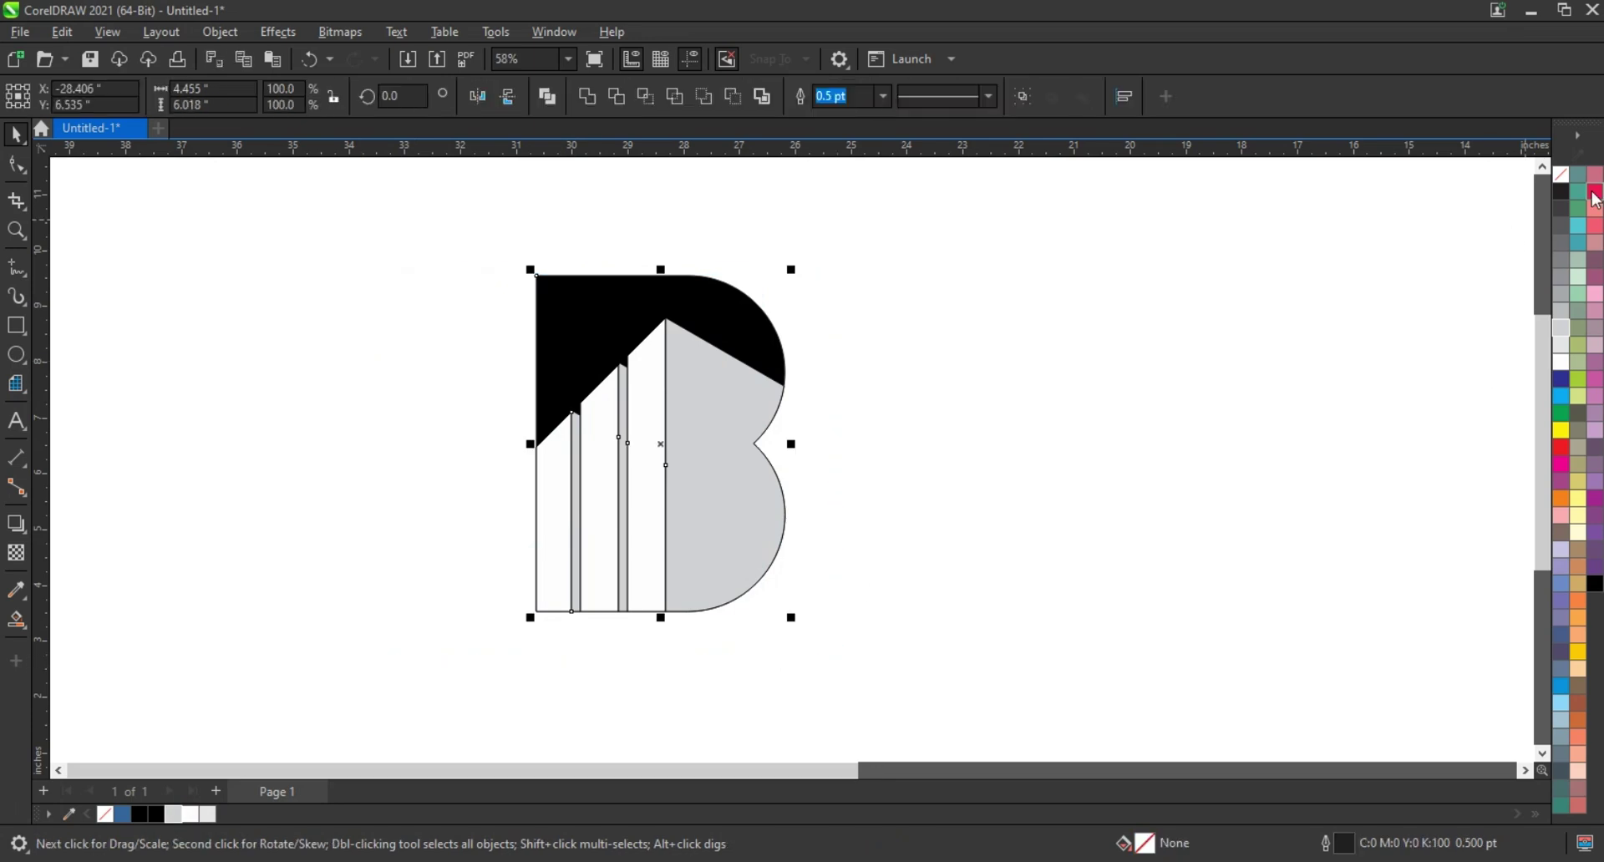
pyautogui.rightClick(1561, 174)
pyautogui.click(1468, 187)
pyautogui.press('Escape')
pyautogui.scroll(-1, 748, 554)
# Fill the right piece and both thin strips dark grey, then start a new document
pyautogui.keyDown('shift'); pyautogui.click(677, 424); pyautogui.keyUp('shift')
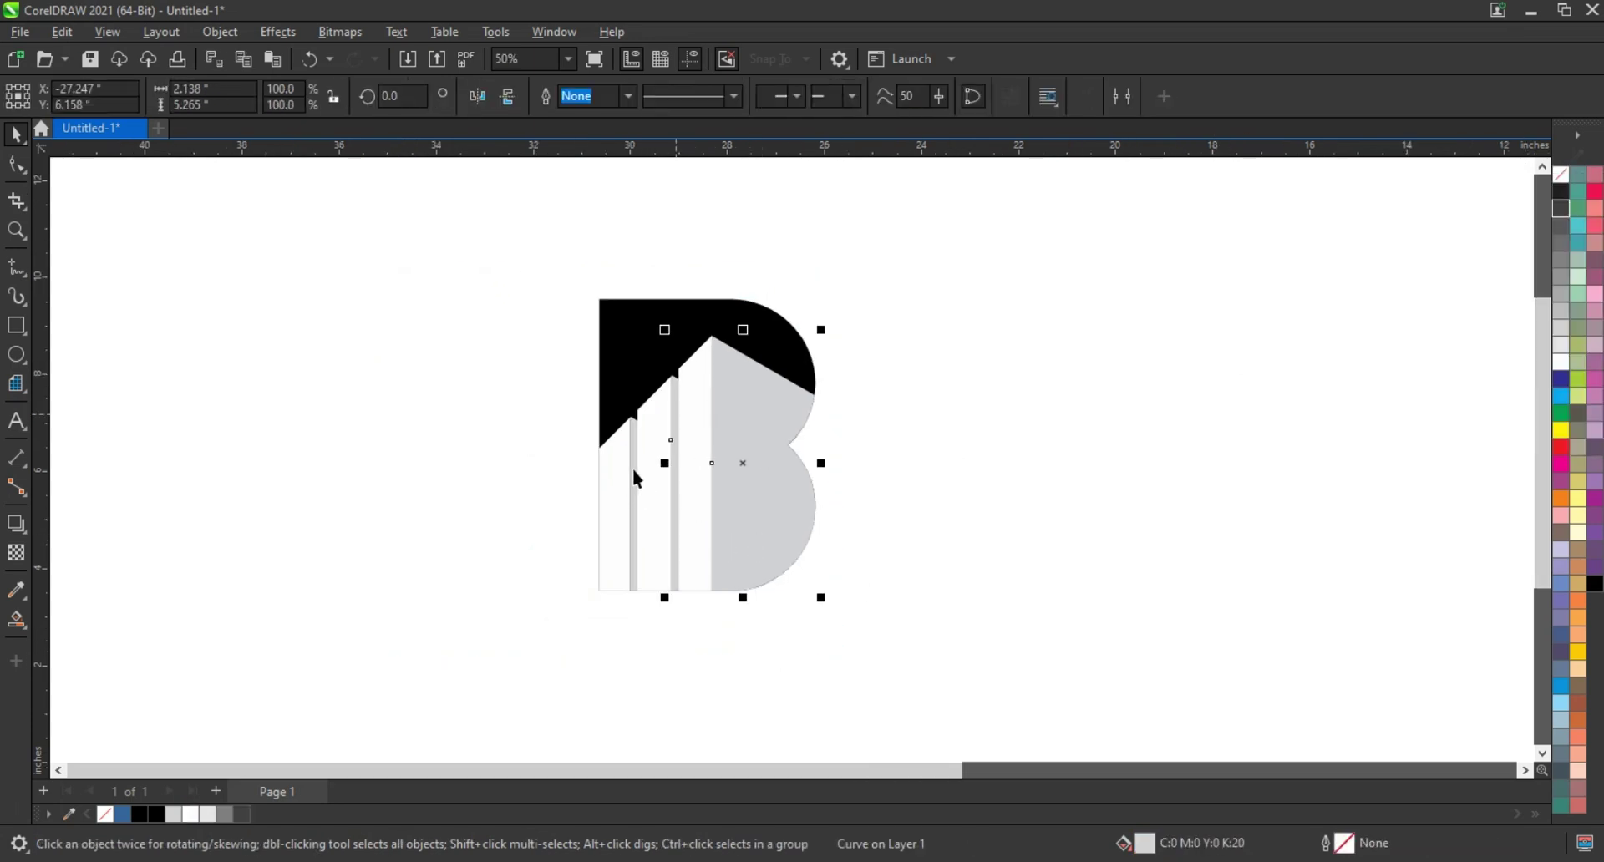
pyautogui.keyDown('shift'); pyautogui.click(633, 465); pyautogui.keyUp('shift')
pyautogui.click(1561, 243)
pyautogui.click(1560, 260)
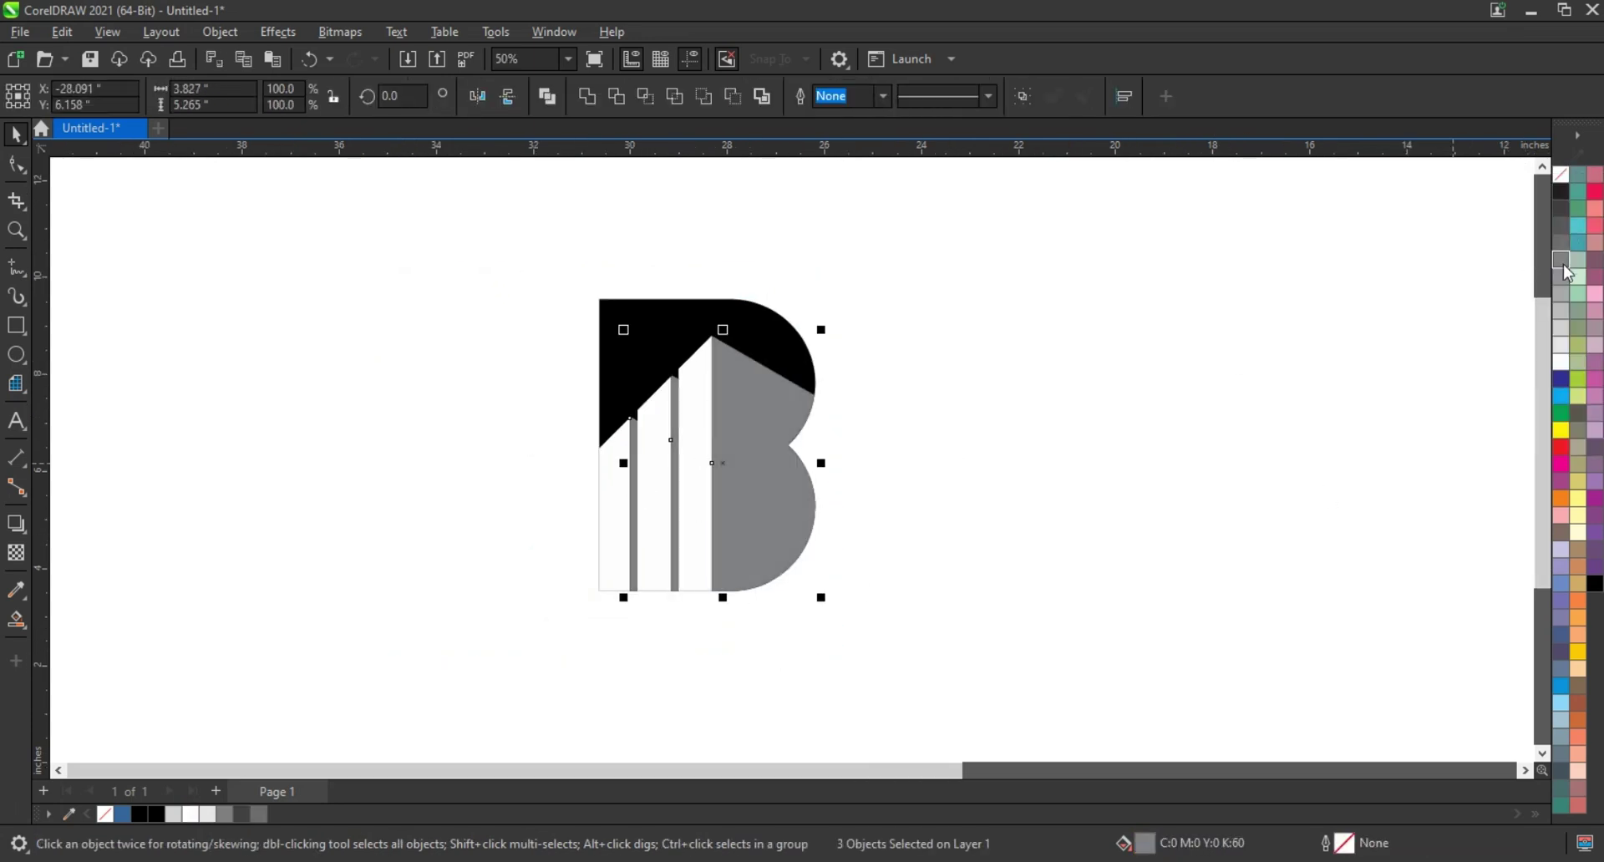
pyautogui.click(1146, 351)
pyautogui.scroll(1, 648, 501)
pyautogui.scroll(1, 650, 503)
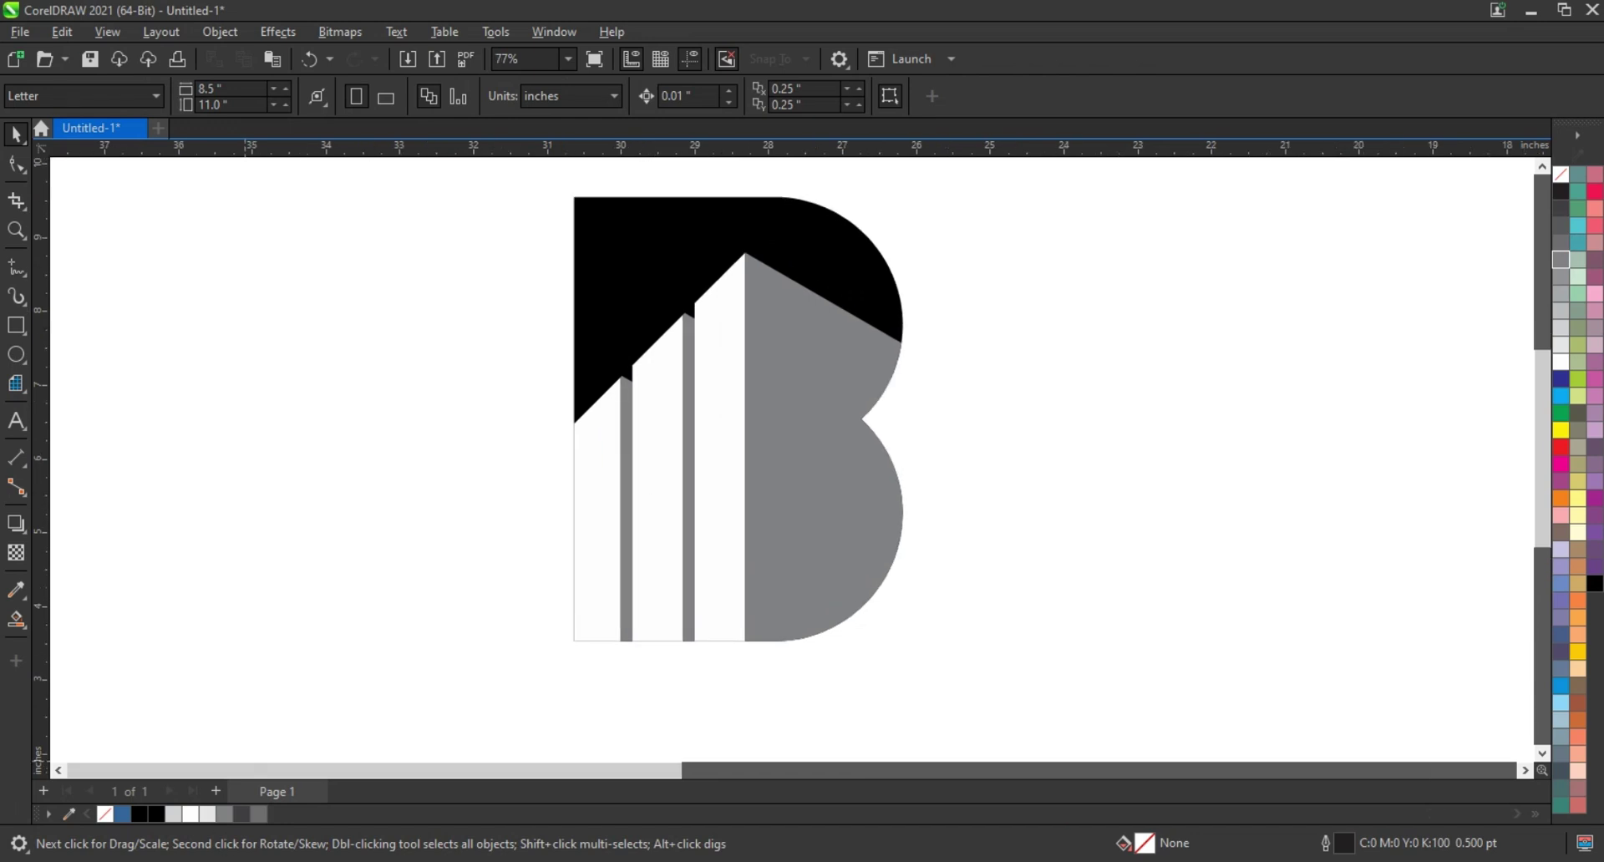
pyautogui.hotkey('ctrl', 'n')
# Draw a rounded square, copy it downward, and trim it into a curved strip
pyautogui.click(16, 329)
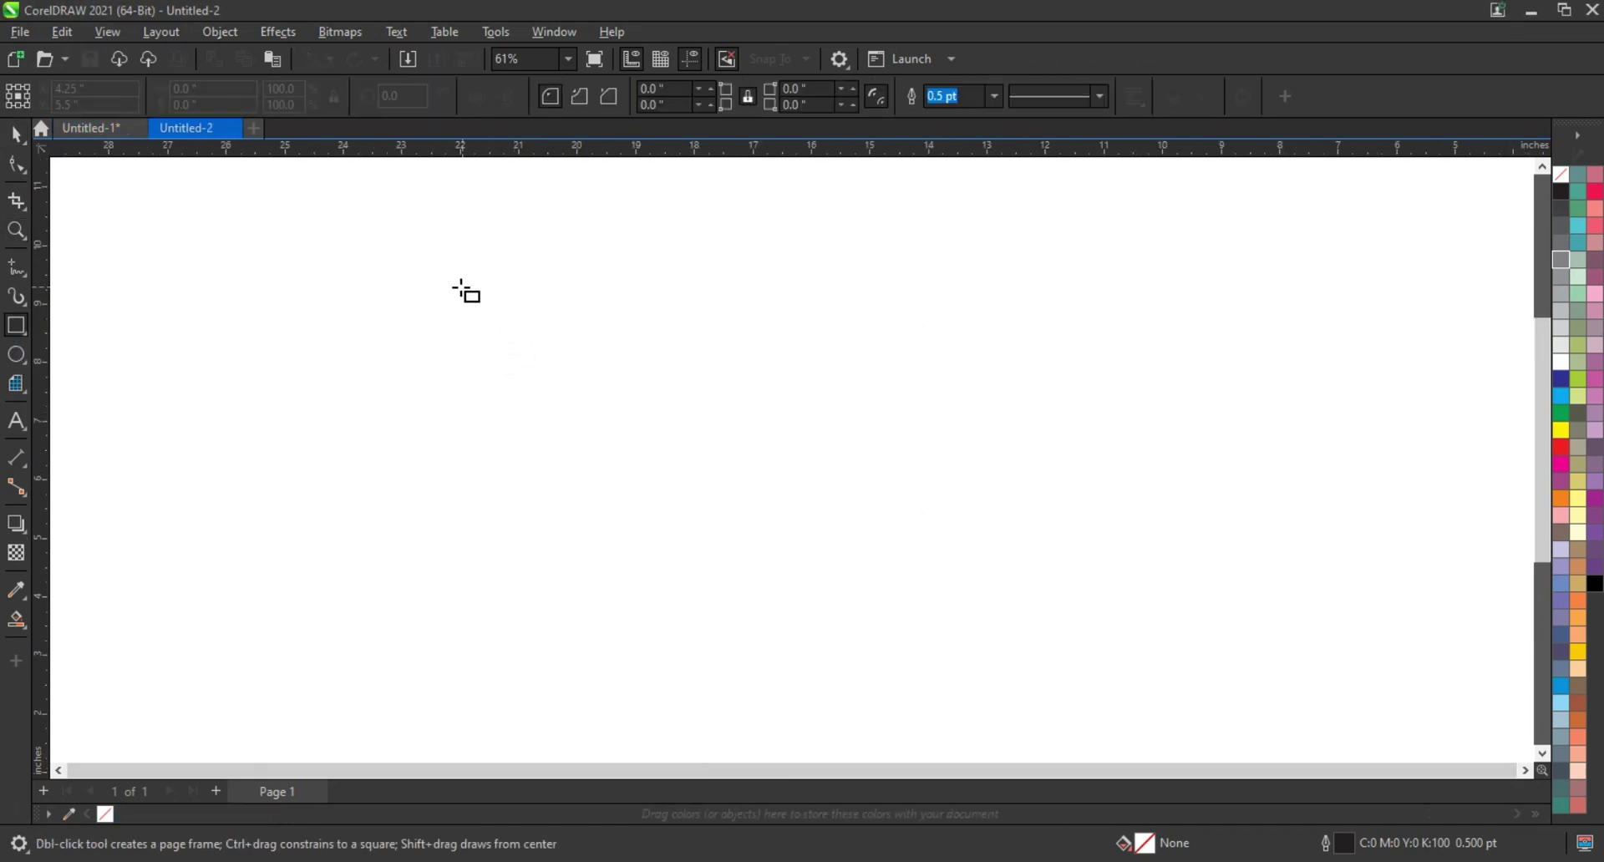
pyautogui.moveTo(460, 286); pyautogui.dragTo(721, 547)
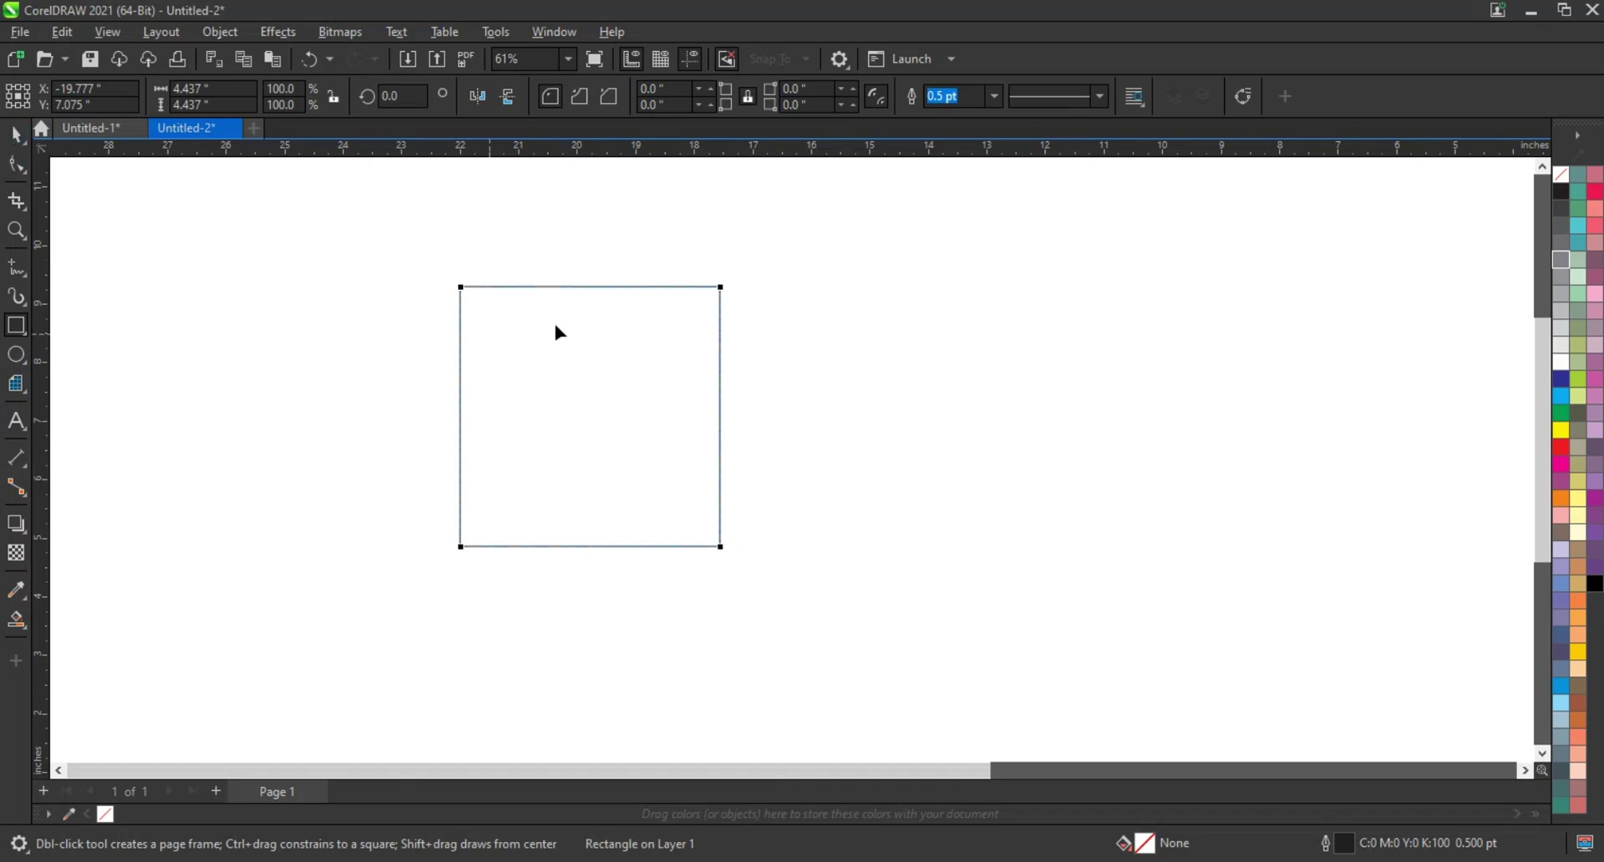
pyautogui.press('F10')
pyautogui.moveTo(460, 287); pyautogui.dragTo(458, 314)
pyautogui.moveTo(620, 384); pyautogui.dragTo(626, 430)
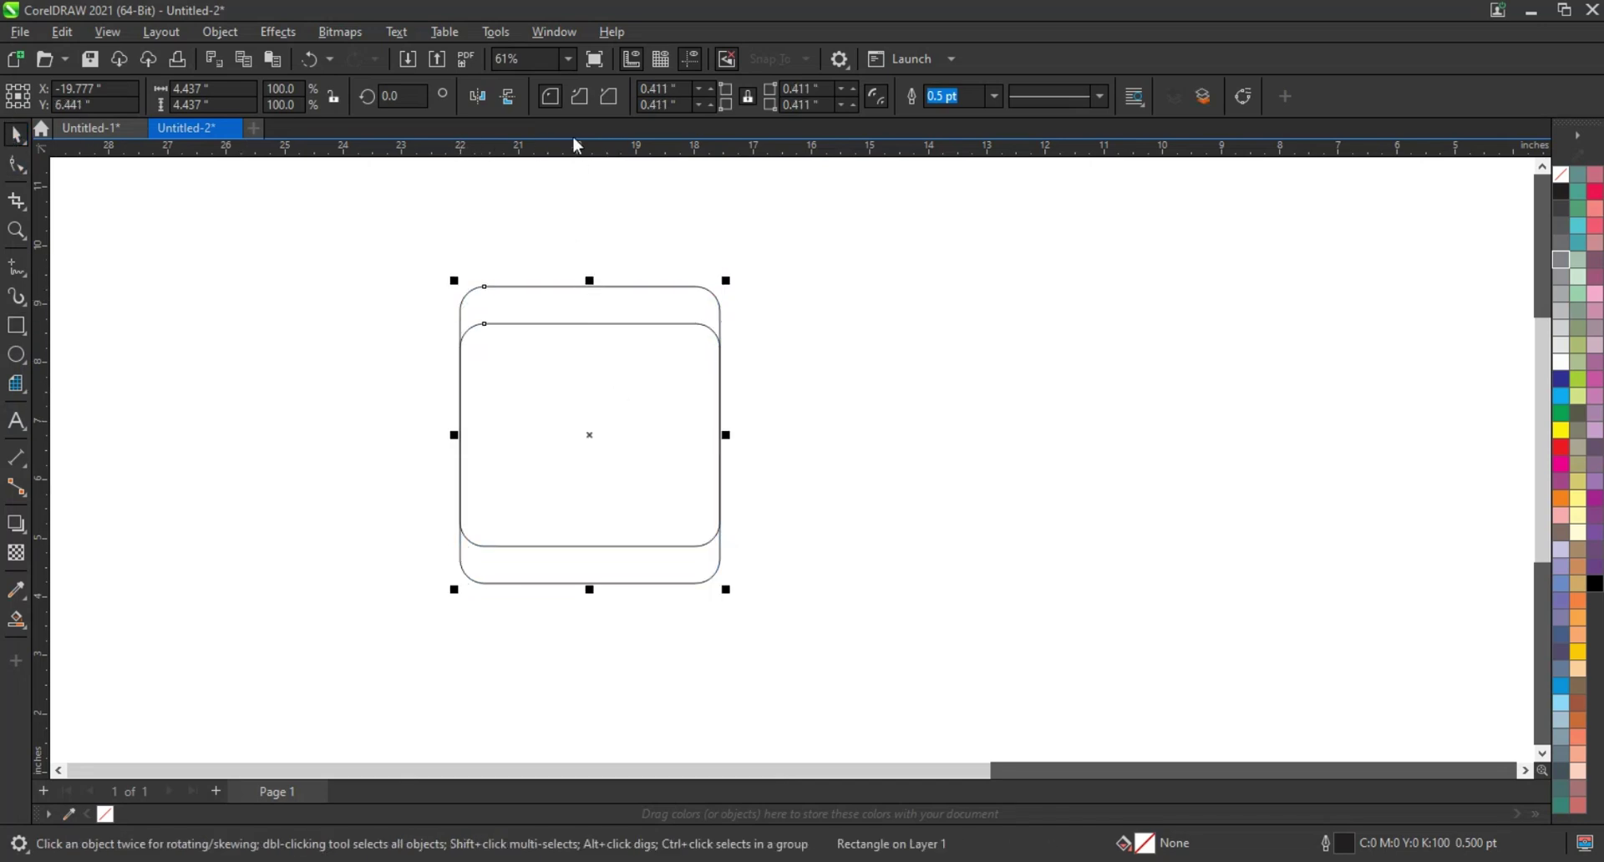
pyautogui.click(587, 96)
pyautogui.press('Delete')
pyautogui.press('z')
pyautogui.scroll(-1, 397, 285)
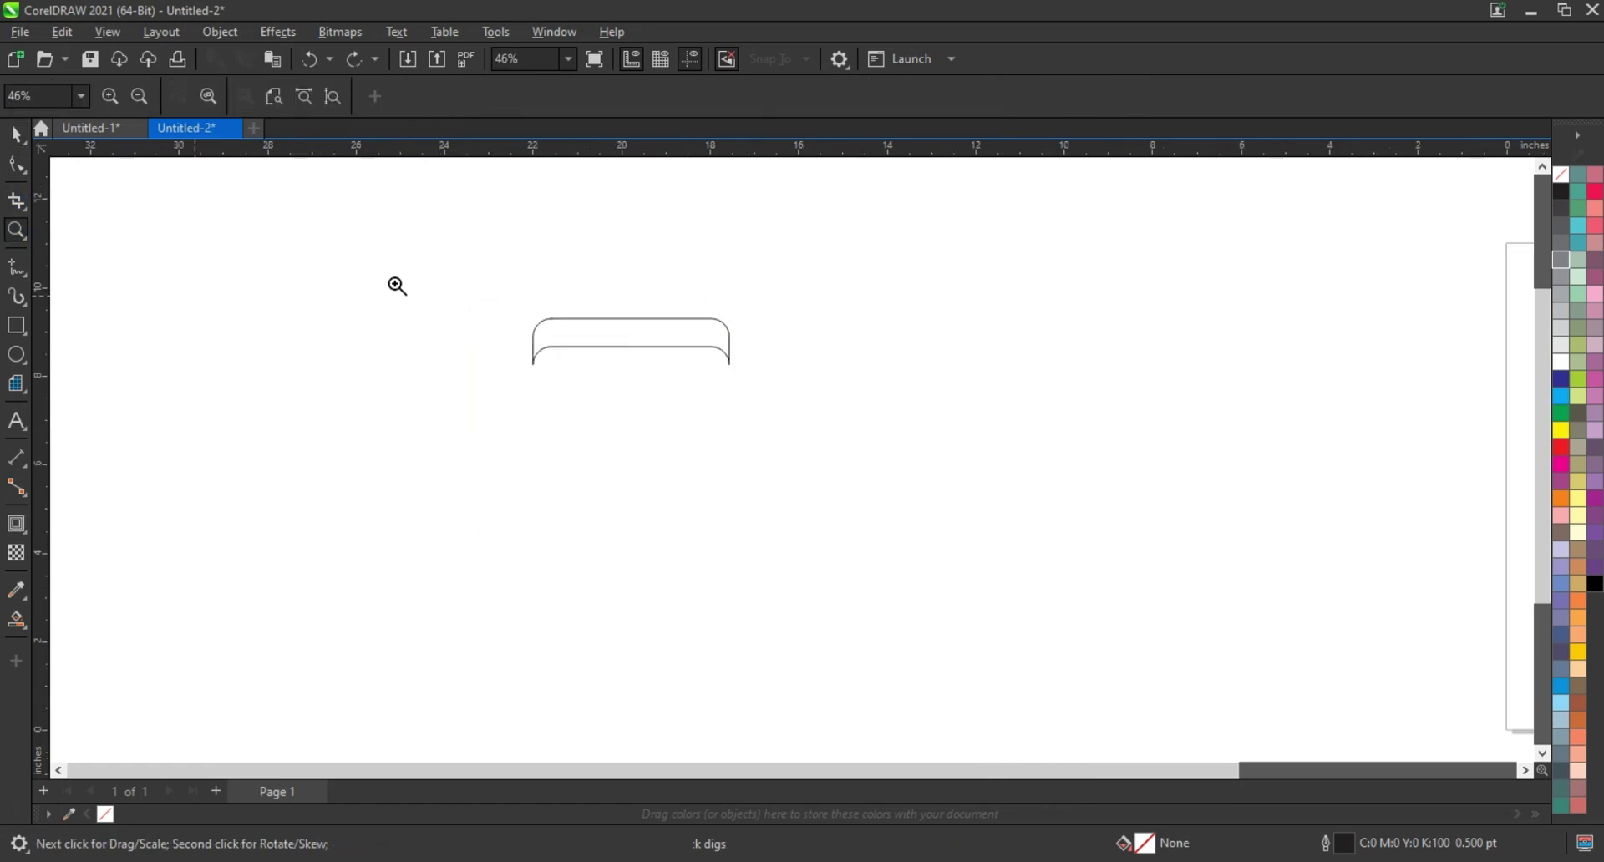
pyautogui.scroll(3, 675, 318)
# Draw a right-rounded rectangle below-right with an inner contour, adjusting its position
pyautogui.click(16, 326)
pyautogui.moveTo(638, 419)
pyautogui.mouseDown()
pyautogui.moveTo(1118, 603)
pyautogui.moveTo(1094, 430)
pyautogui.mouseUp()
pyautogui.click(15, 164)
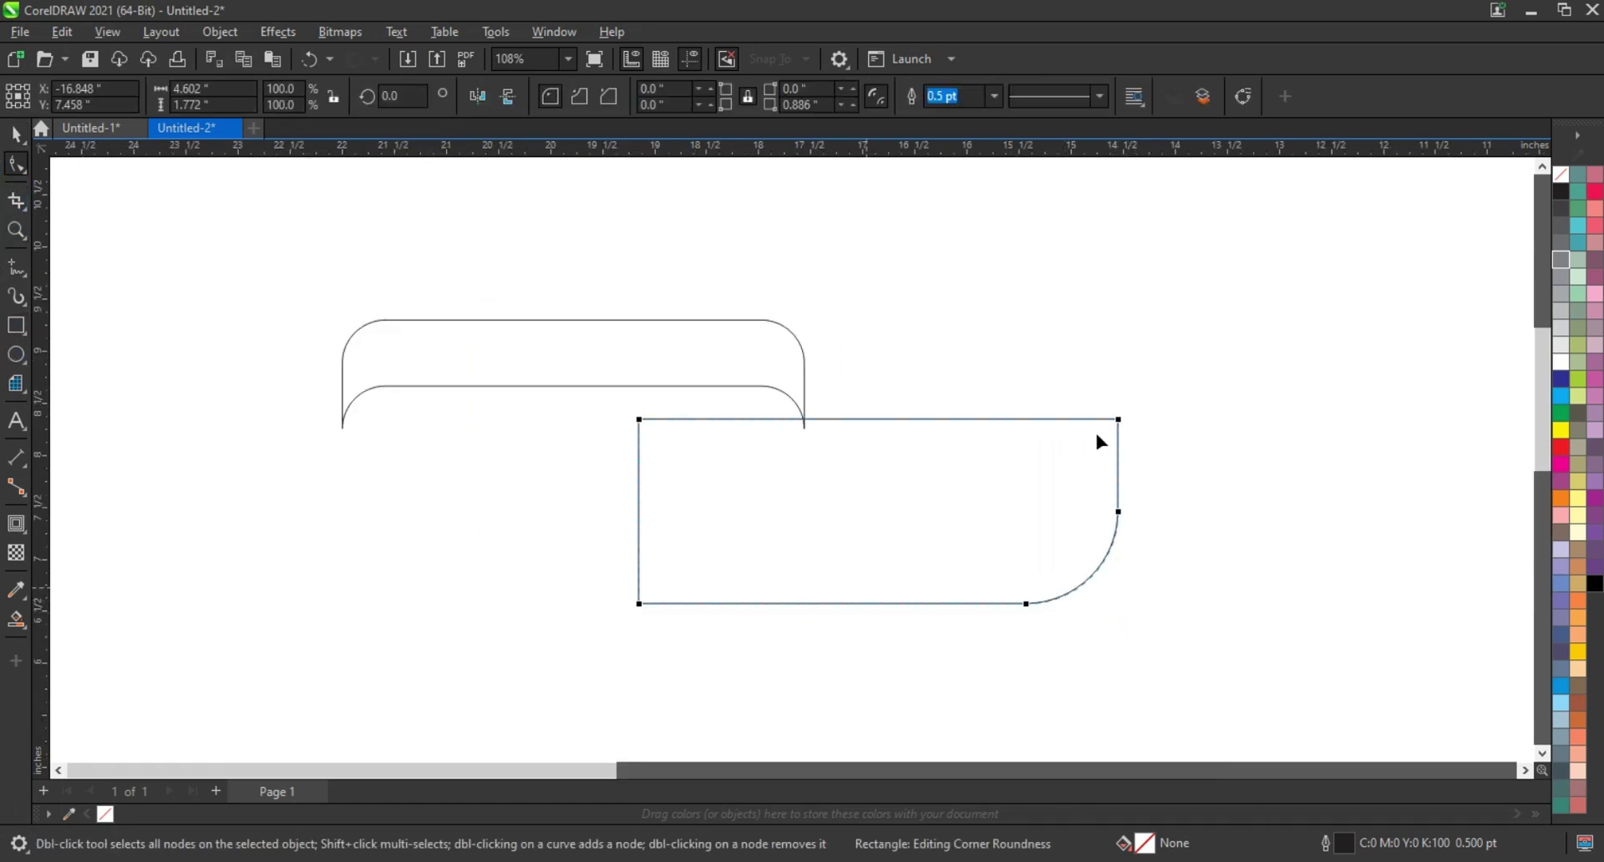
pyautogui.click(15, 523)
pyautogui.moveTo(929, 418); pyautogui.dragTo(929, 469)
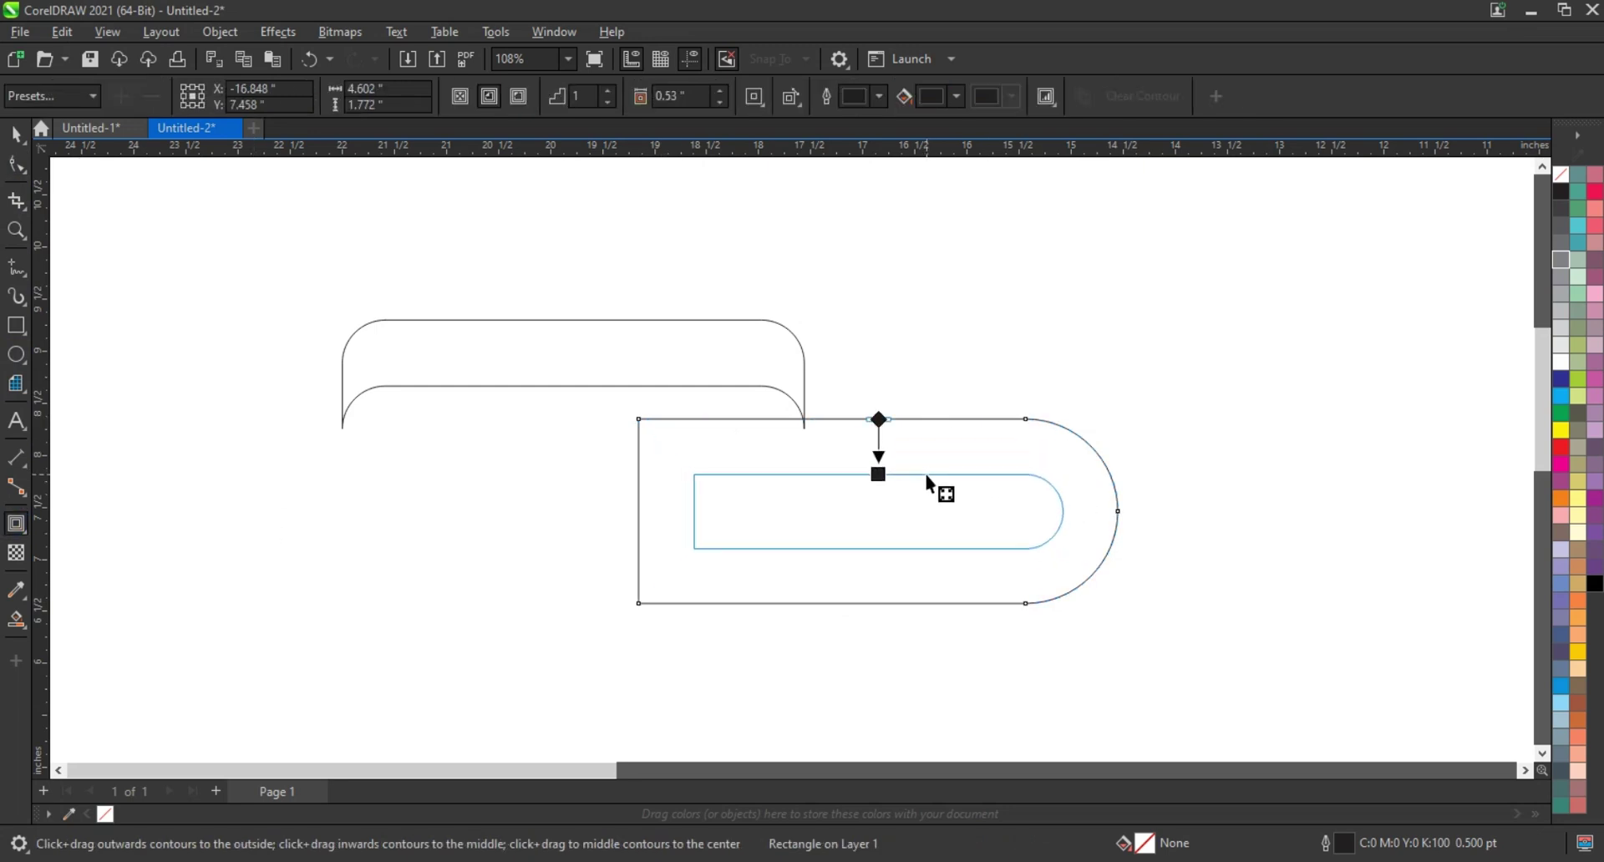
pyautogui.click(16, 134)
pyautogui.moveTo(1076, 478); pyautogui.dragTo(1081, 478)
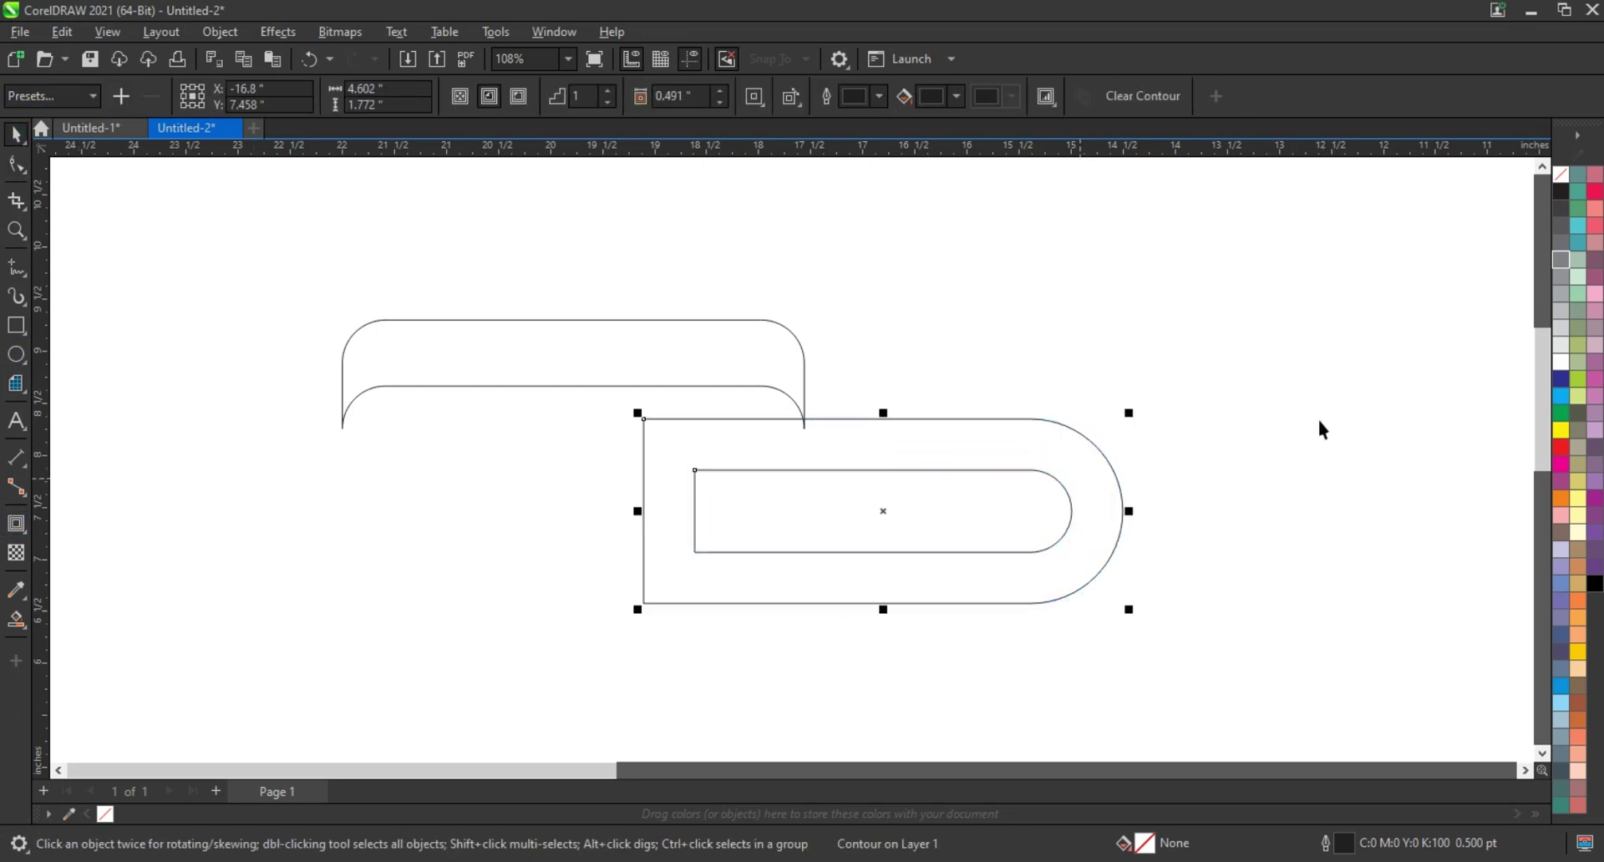
pyautogui.click(885, 451)
pyautogui.moveTo(887, 447); pyautogui.dragTo(888, 447)
pyautogui.click(822, 400)
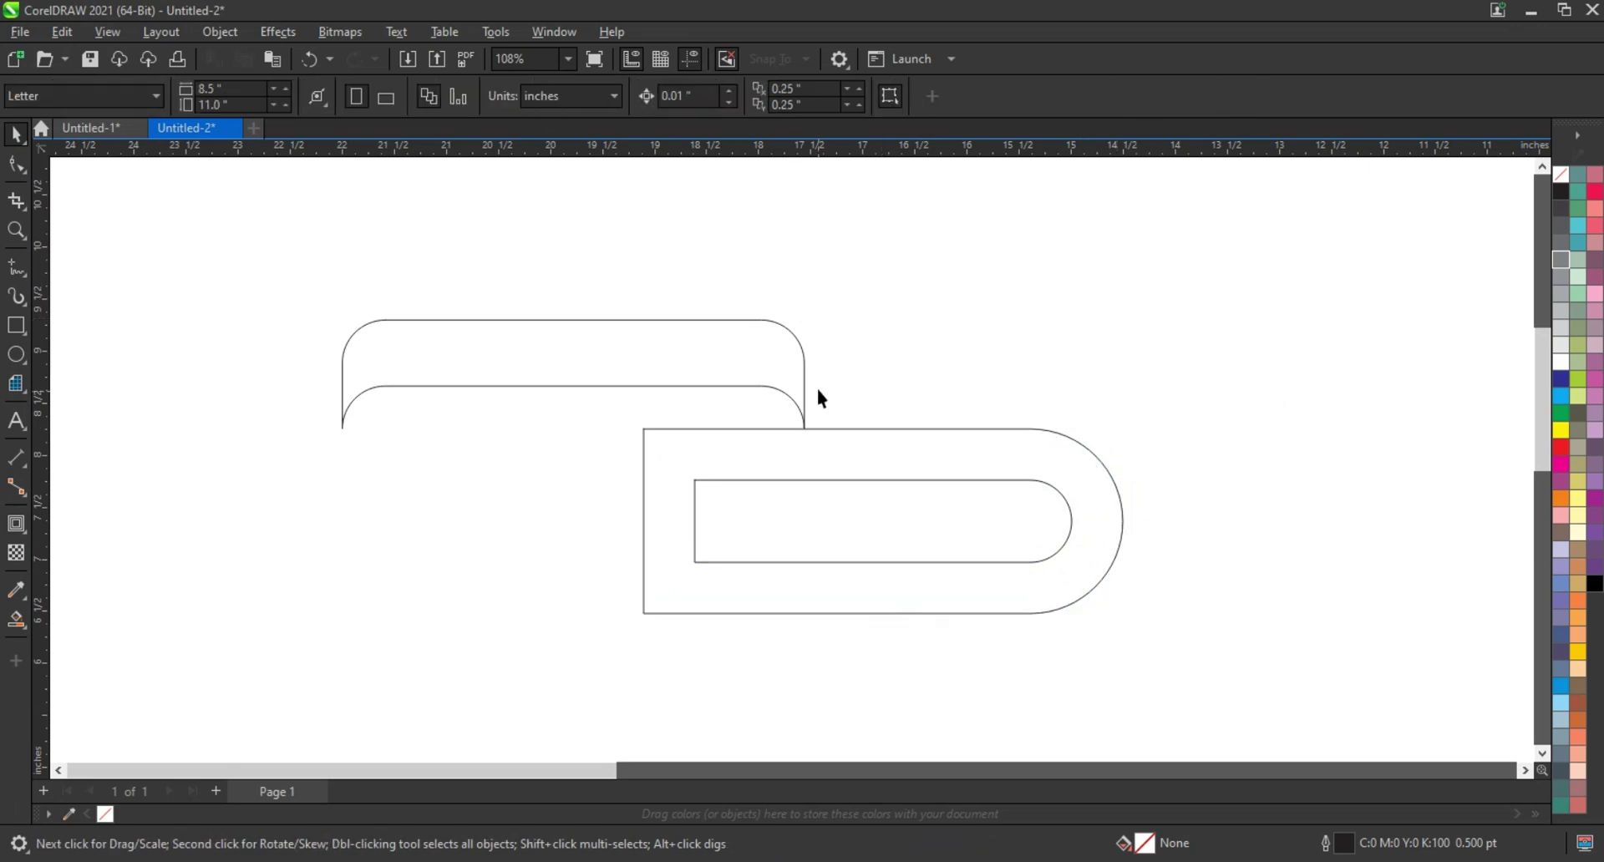
pyautogui.click(342, 396)
# Draw a vertical line across the shapes and Smart Fill the right band blue
pyautogui.moveTo(805, 294); pyautogui.dragTo(804, 673)
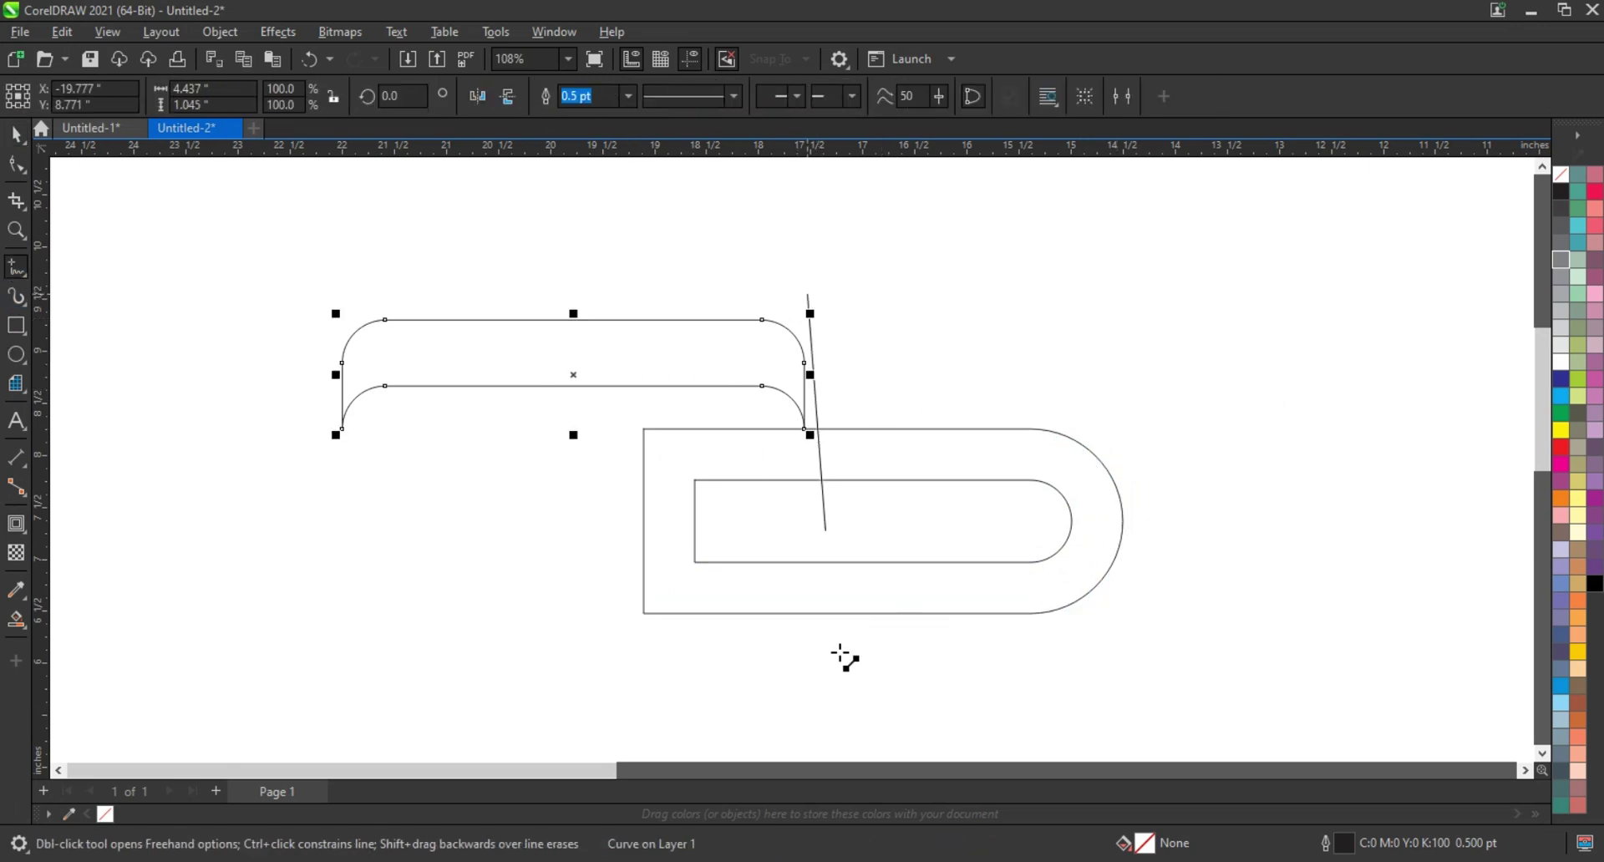
pyautogui.click(15, 134)
pyautogui.keyDown('shift'); pyautogui.click(701, 385); pyautogui.keyUp('shift')
pyautogui.click(15, 618)
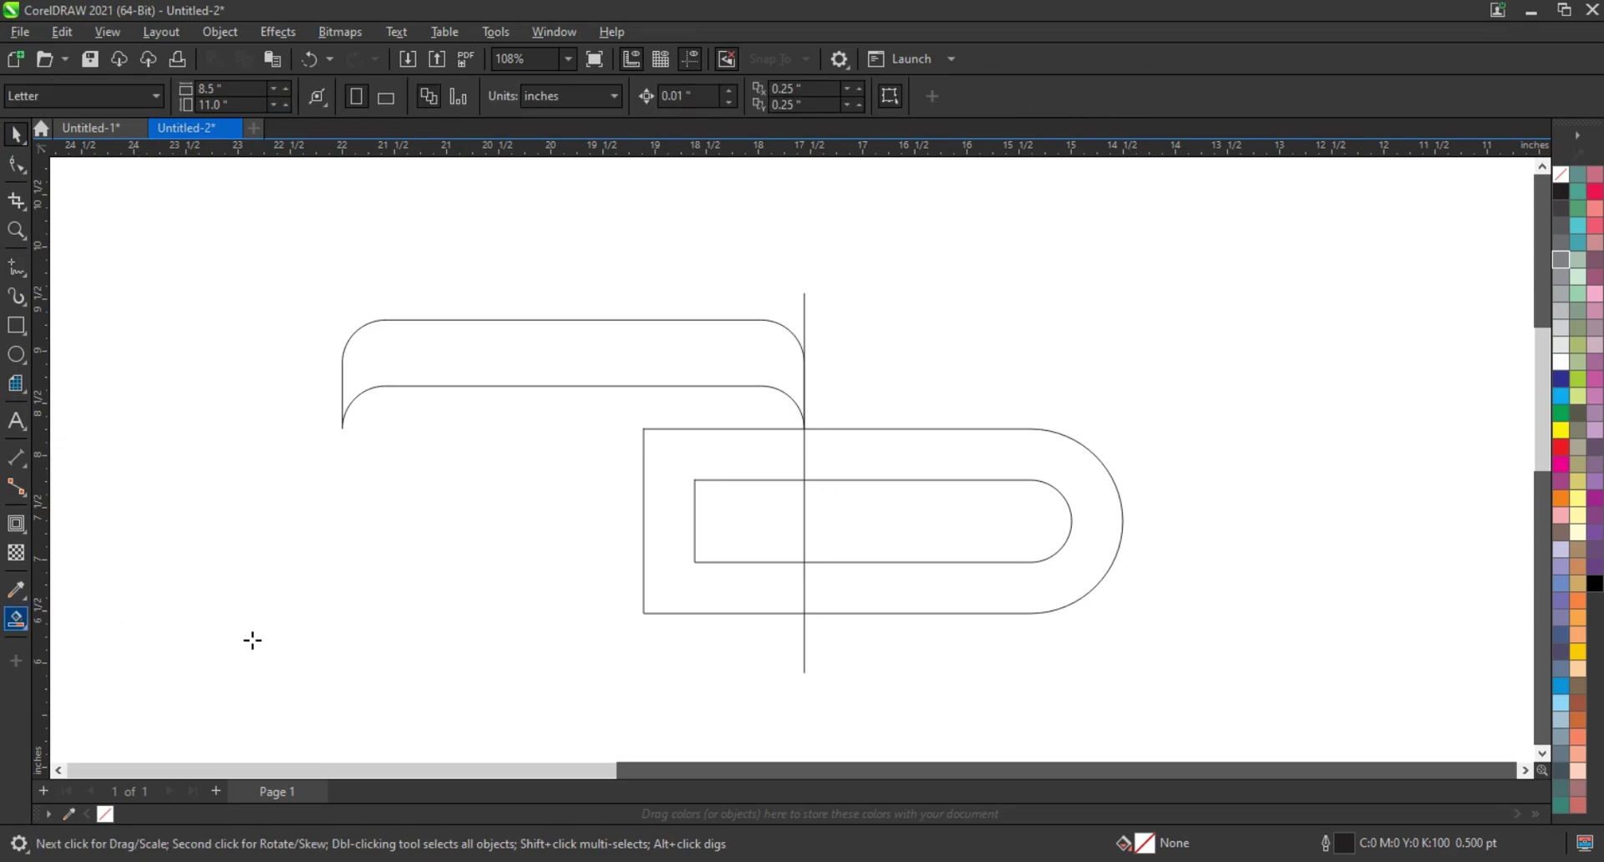
pyautogui.click(1086, 577)
pyautogui.press('space')
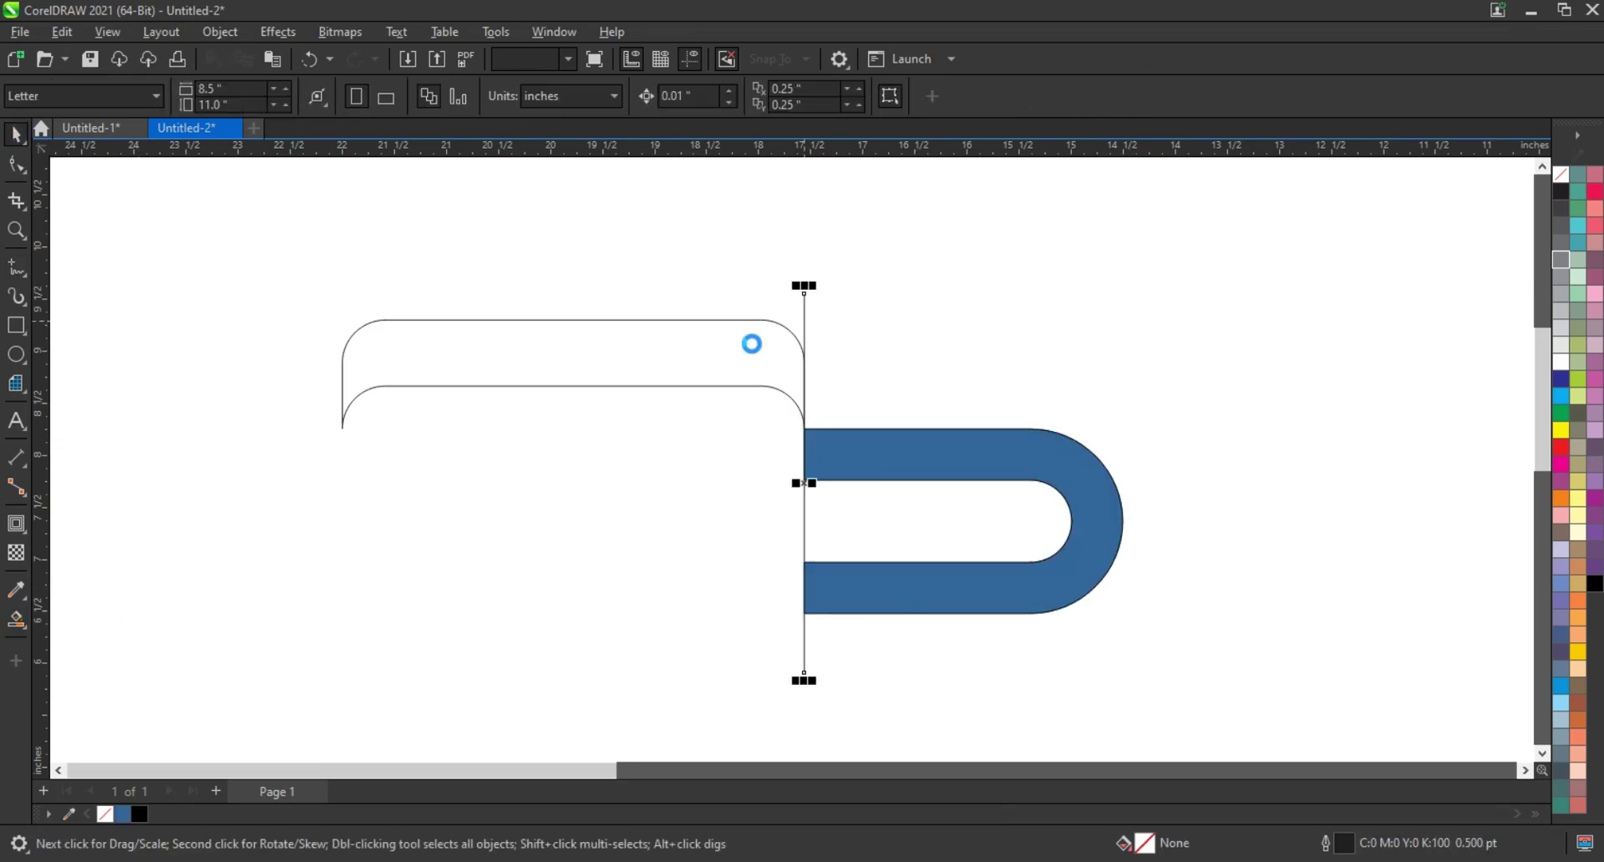
# Duplicate the curved strip twice below and copy the blue U underneath
pyautogui.moveTo(752, 343); pyautogui.dragTo(685, 500)
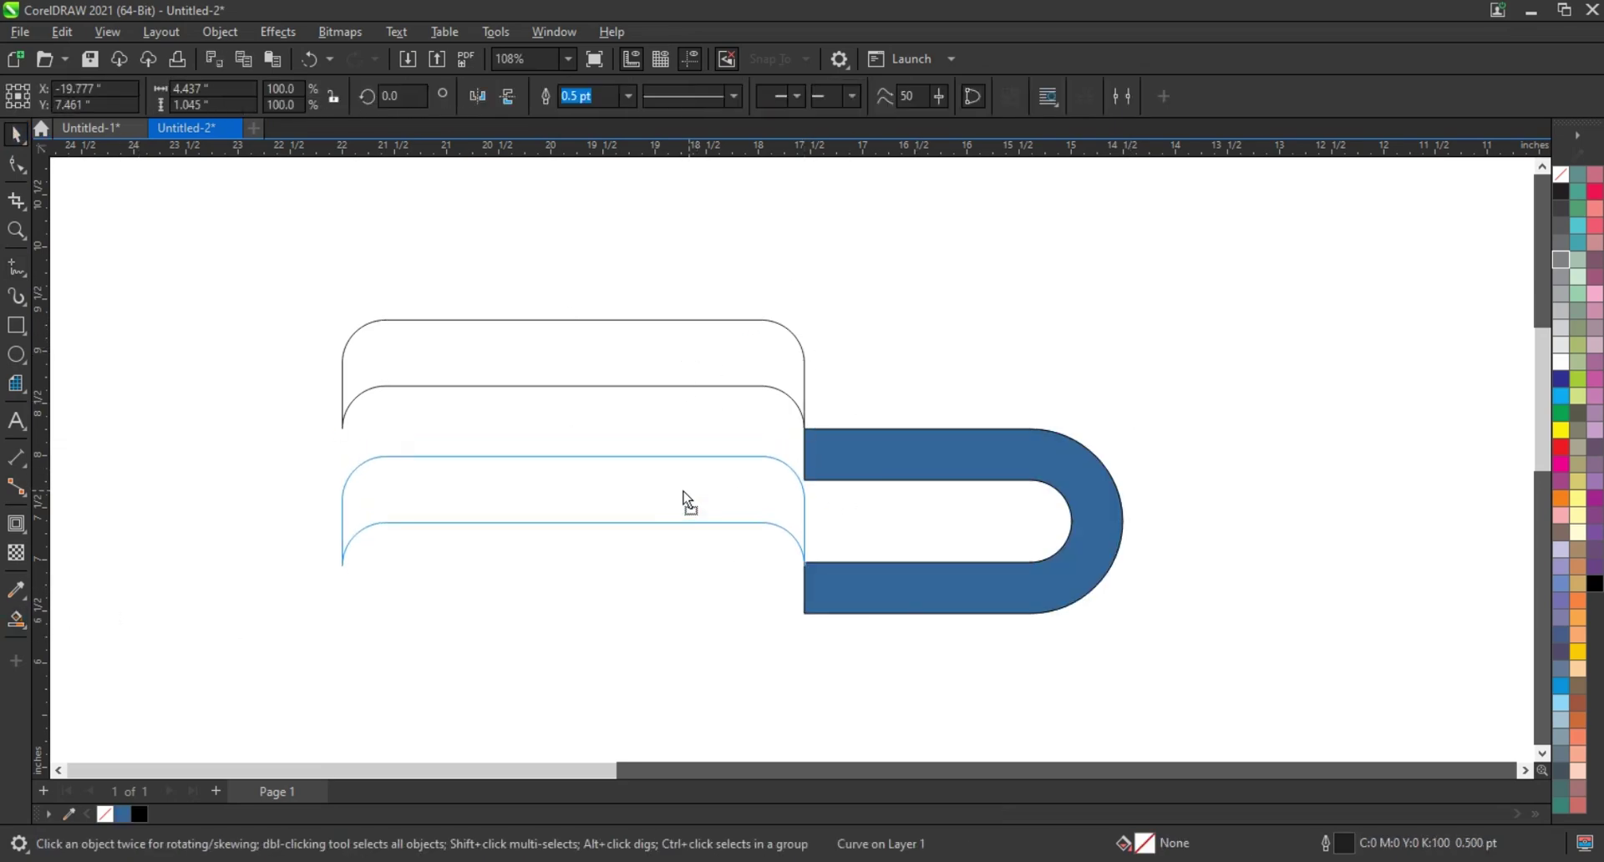
pyautogui.moveTo(683, 490); pyautogui.dragTo(684, 490)
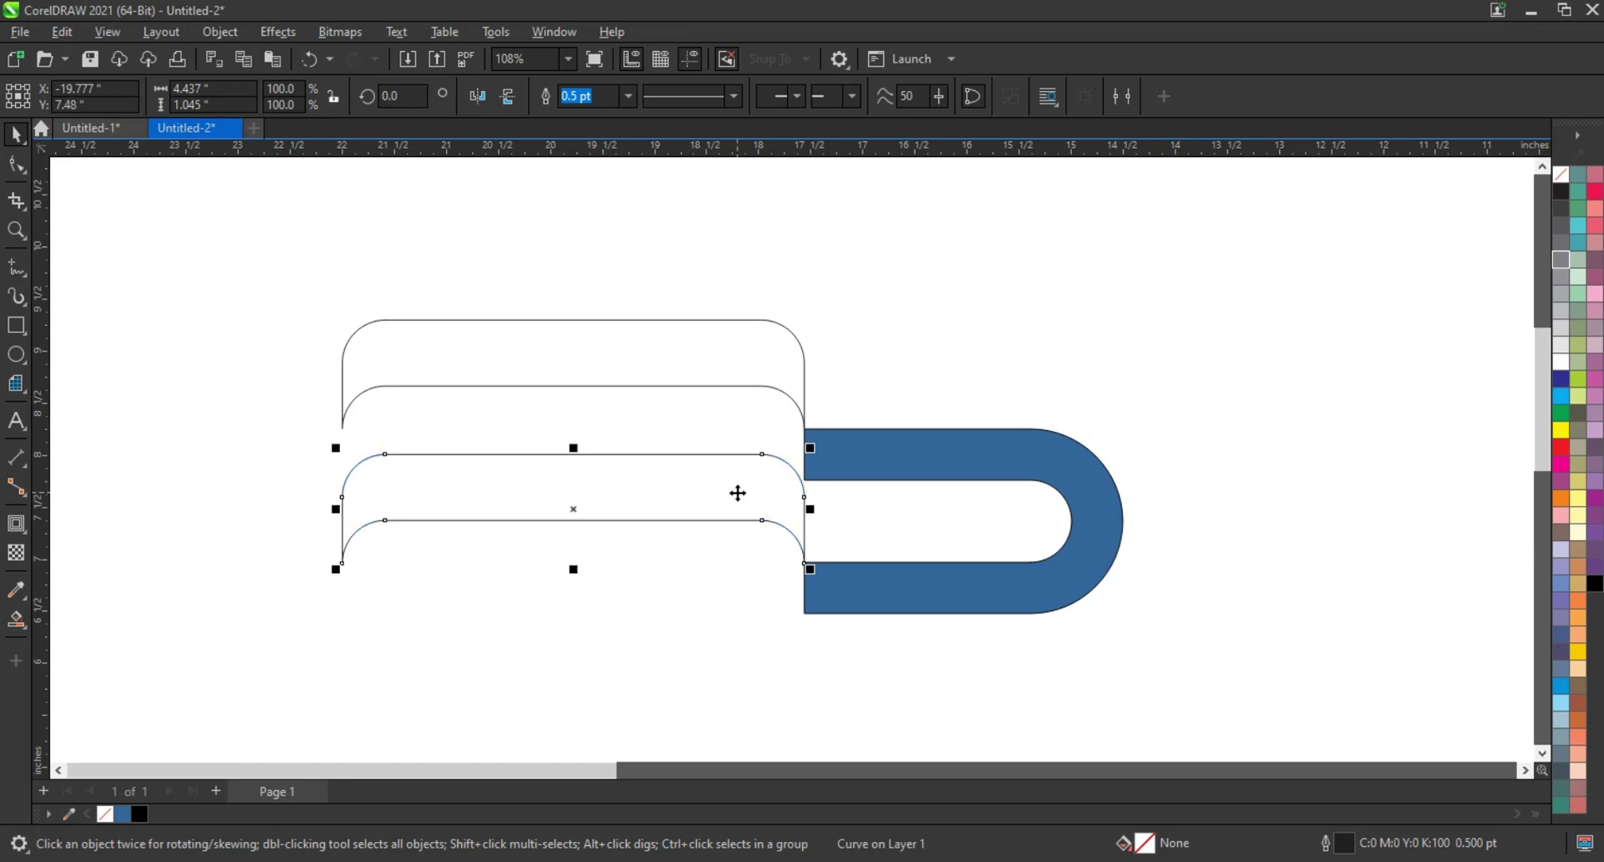
pyautogui.hotkey('ctrl', 'r')
pyautogui.scroll(-2, 837, 534)
pyautogui.moveTo(869, 458)
pyautogui.mouseDown()
pyautogui.moveTo(877, 626)
pyautogui.moveTo(880, 538)
pyautogui.mouseUp()
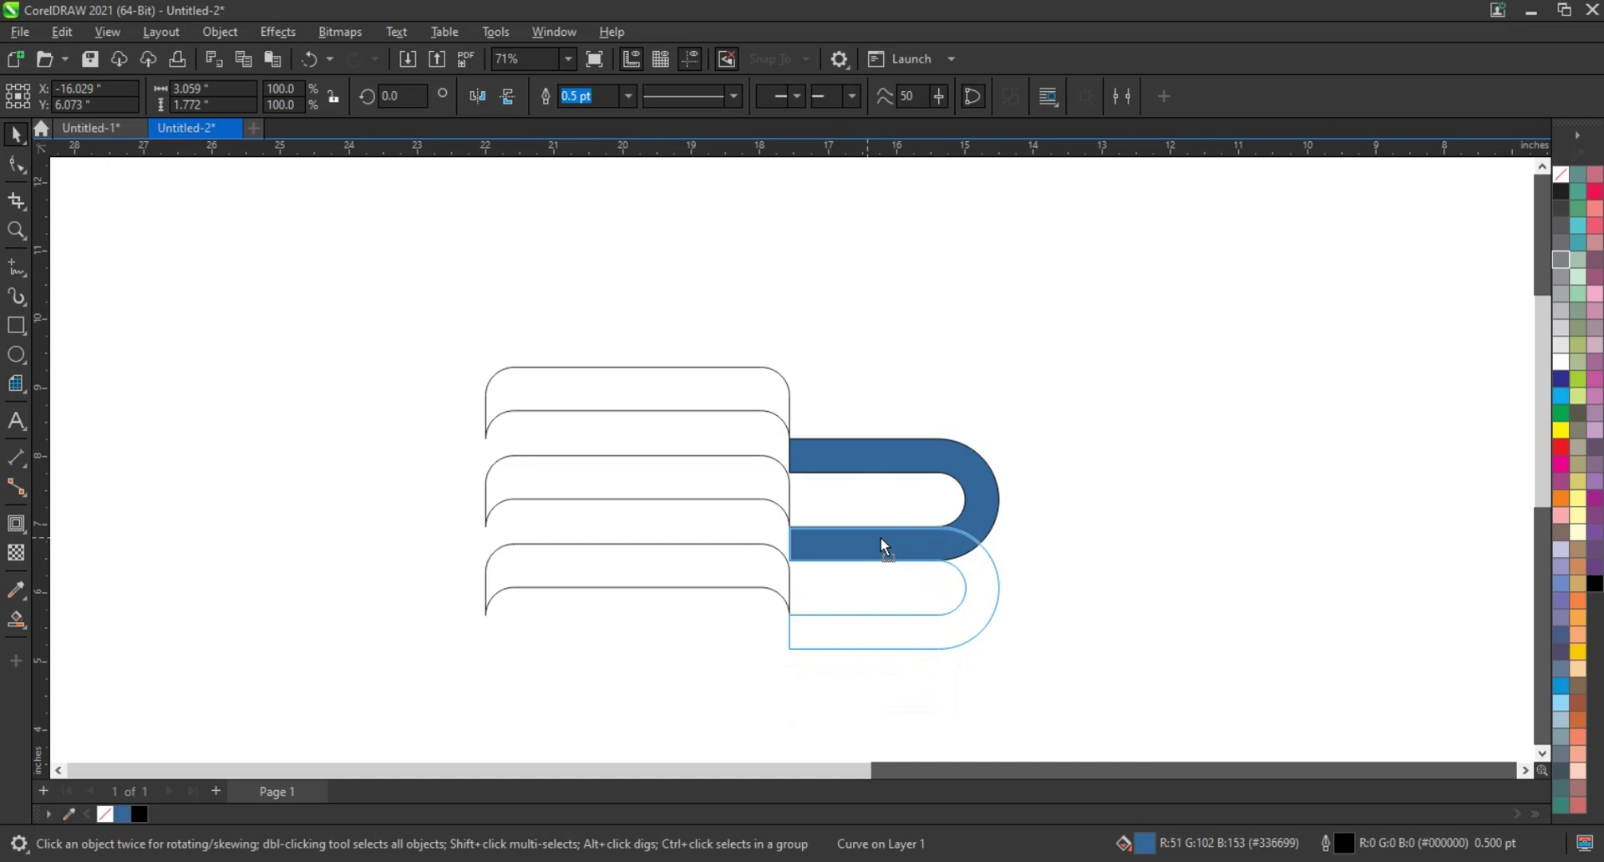
pyautogui.click(1180, 498)
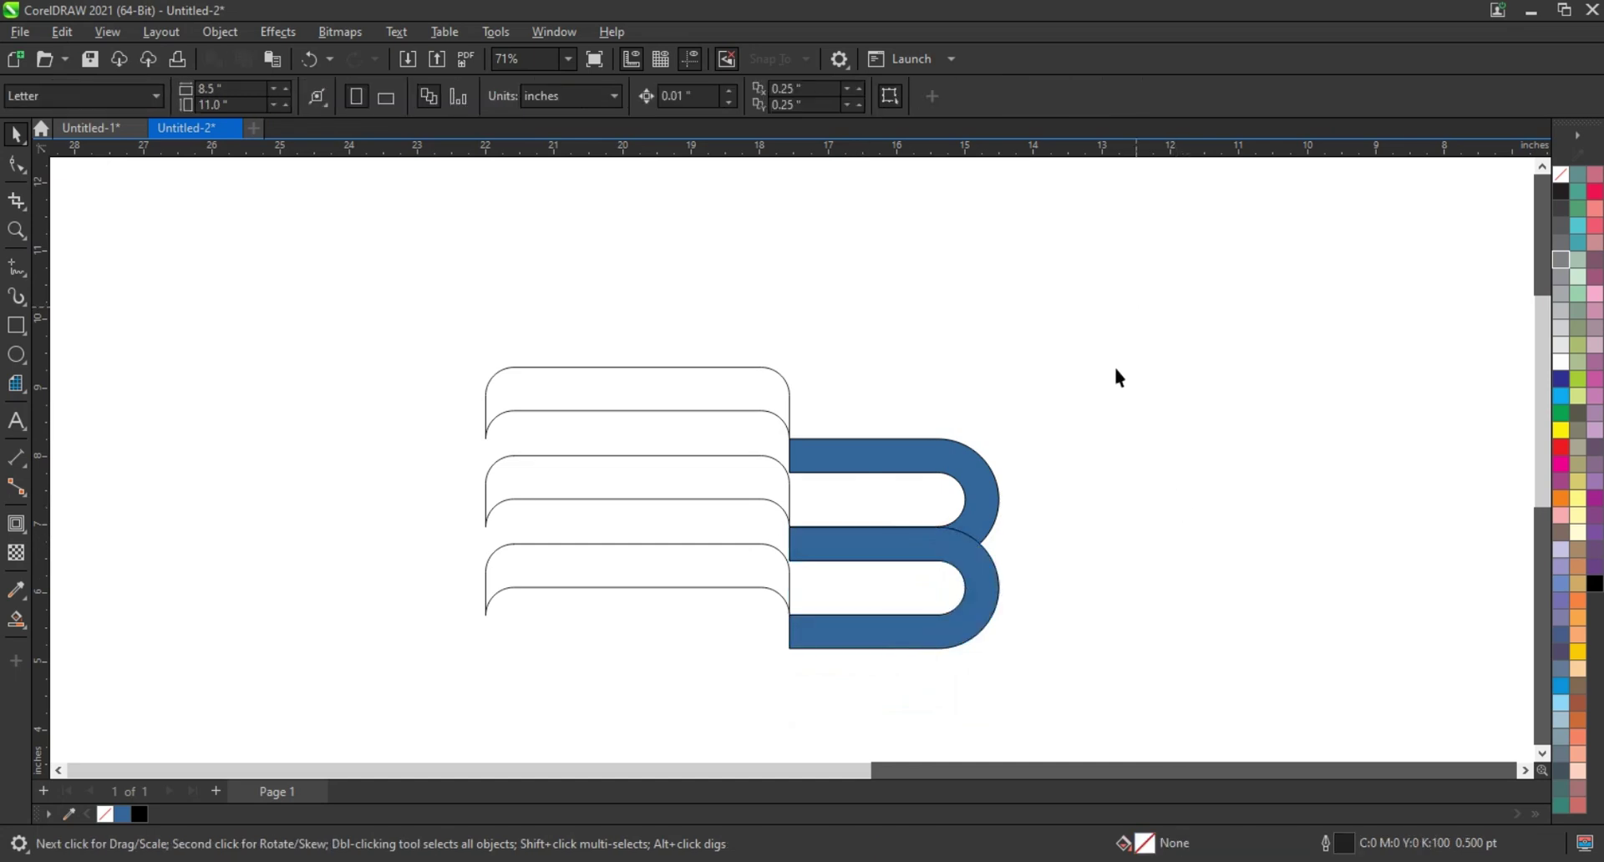
# Narrow the three stacked strips and weld the two U shapes into one B
pyautogui.moveTo(419, 585); pyautogui.dragTo(593, 500)
pyautogui.moveTo(479, 491); pyautogui.dragTo(577, 493)
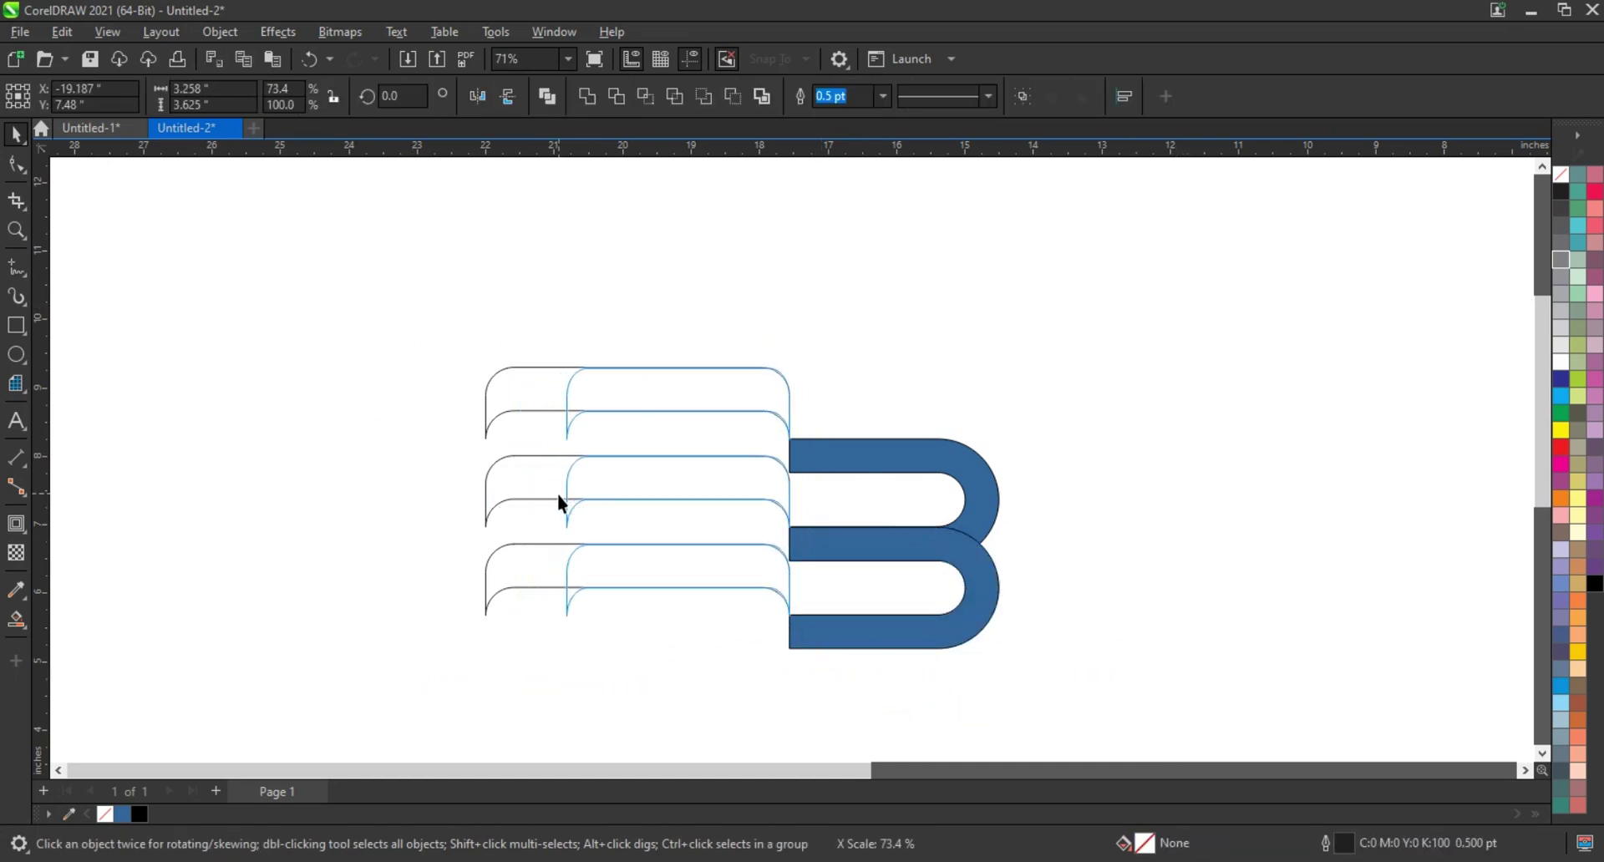
pyautogui.keyDown('shift'); pyautogui.click(1044, 535); pyautogui.keyUp('shift')
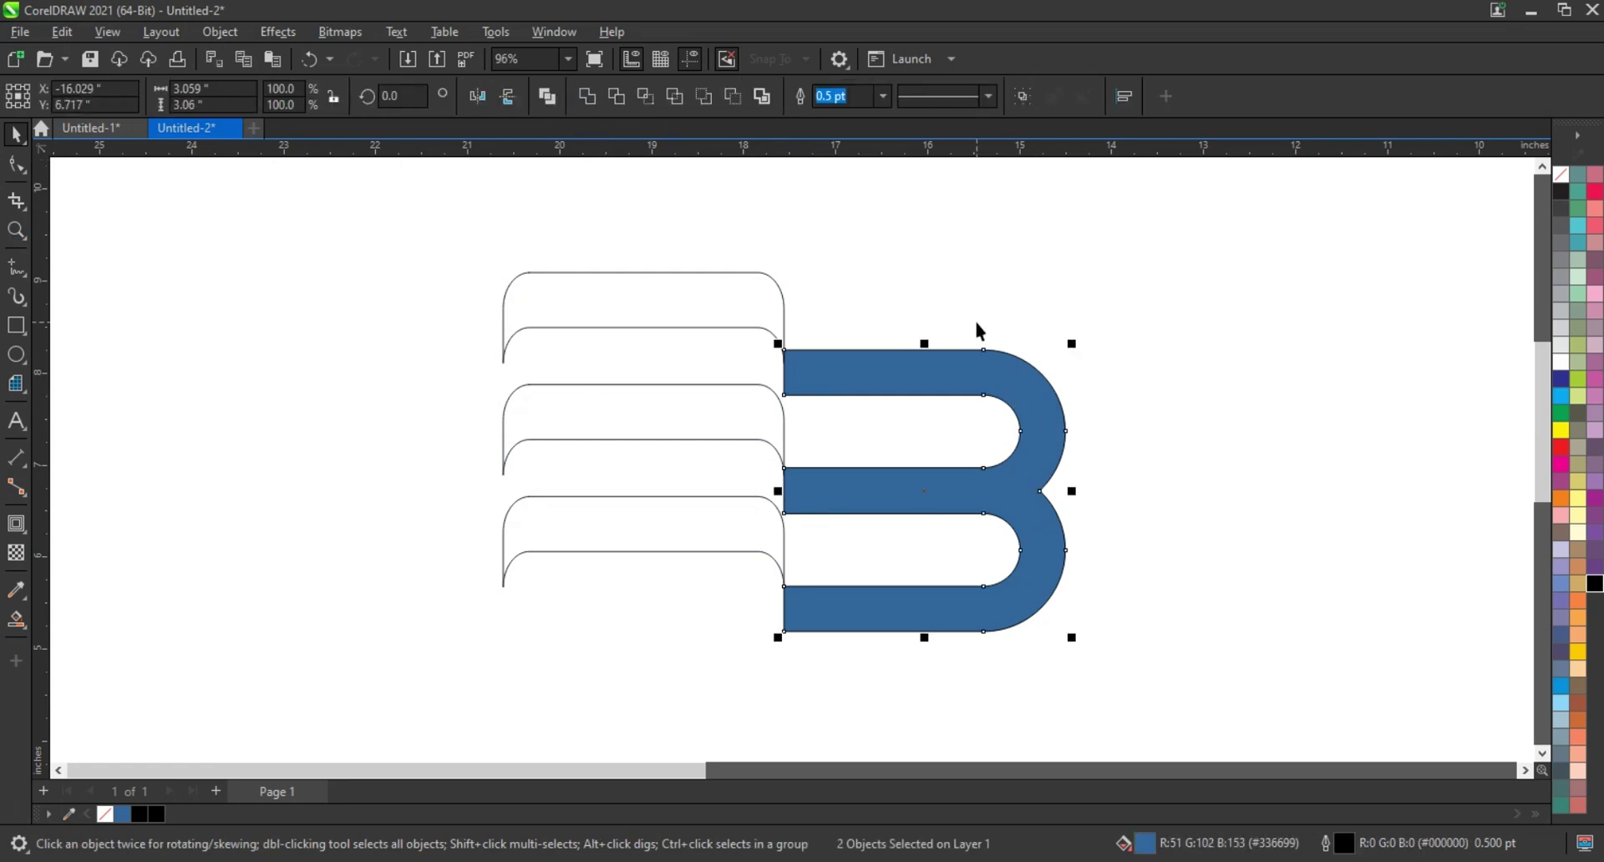
pyautogui.click(1562, 174)
# Draw a small circle snug in the top bar's left corner
pyautogui.press('z')
pyautogui.moveTo(488, 276); pyautogui.dragTo(1192, 633)
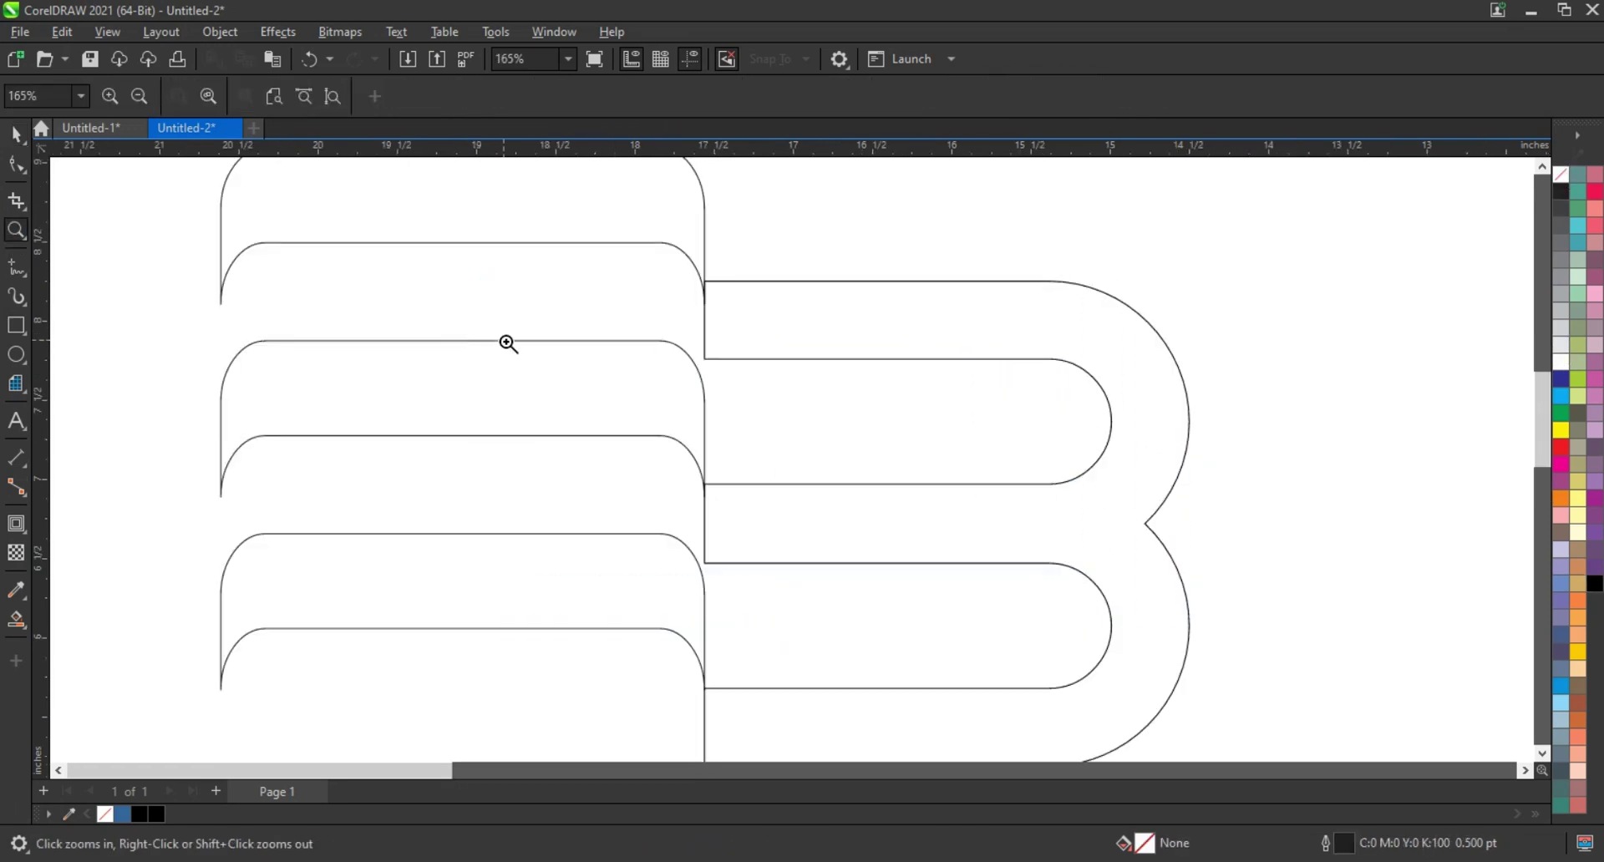
pyautogui.press('F7')
pyautogui.moveTo(707, 299); pyautogui.dragTo(767, 363)
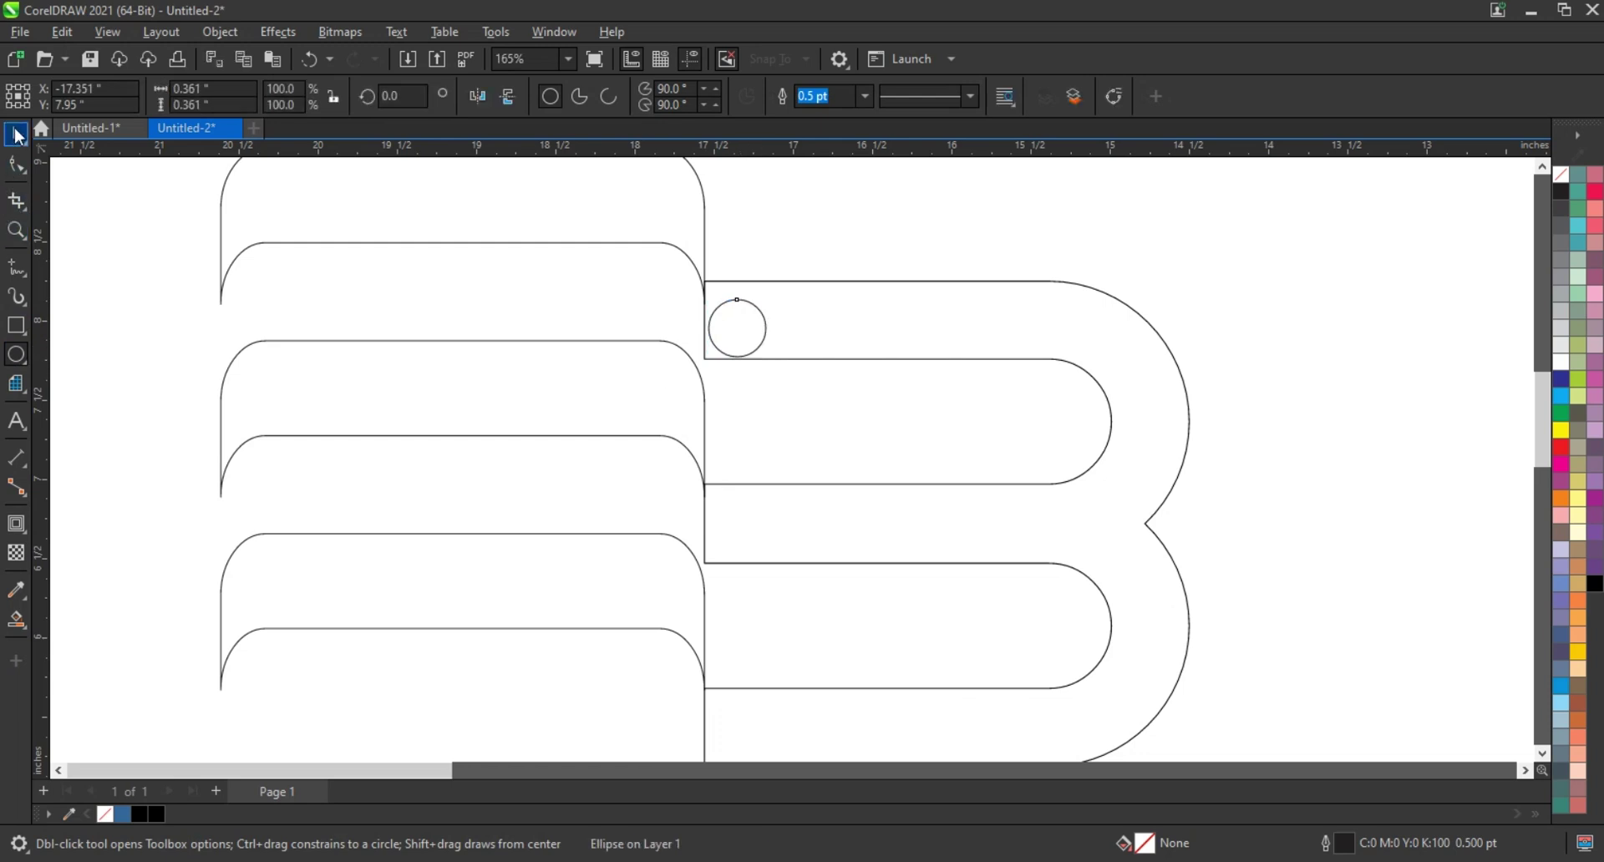
pyautogui.hotkey('shift', 'F2')
pyautogui.press('space')
pyautogui.moveTo(799, 475); pyautogui.dragTo(763, 490)
pyautogui.scroll(-2, 915, 605)
pyautogui.moveTo(916, 605); pyautogui.dragTo(924, 623)
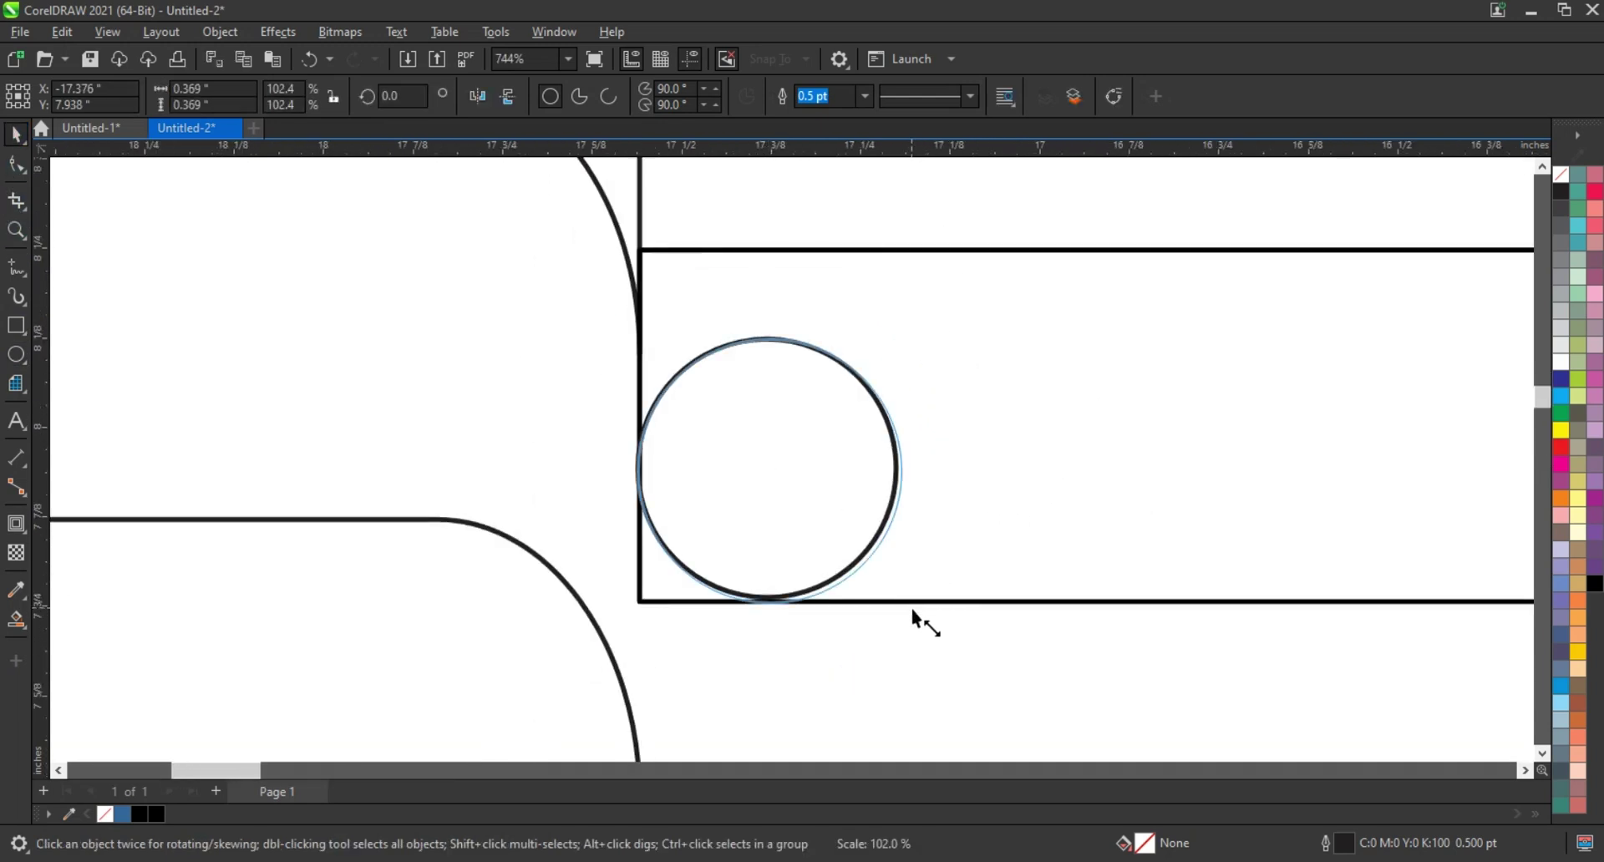
pyautogui.scroll(-1, 881, 532)
pyautogui.scroll(-2, 881, 531)
# Copy the circle to the left ends of the middle and bottom bars
pyautogui.moveTo(877, 530); pyautogui.dragTo(861, 723)
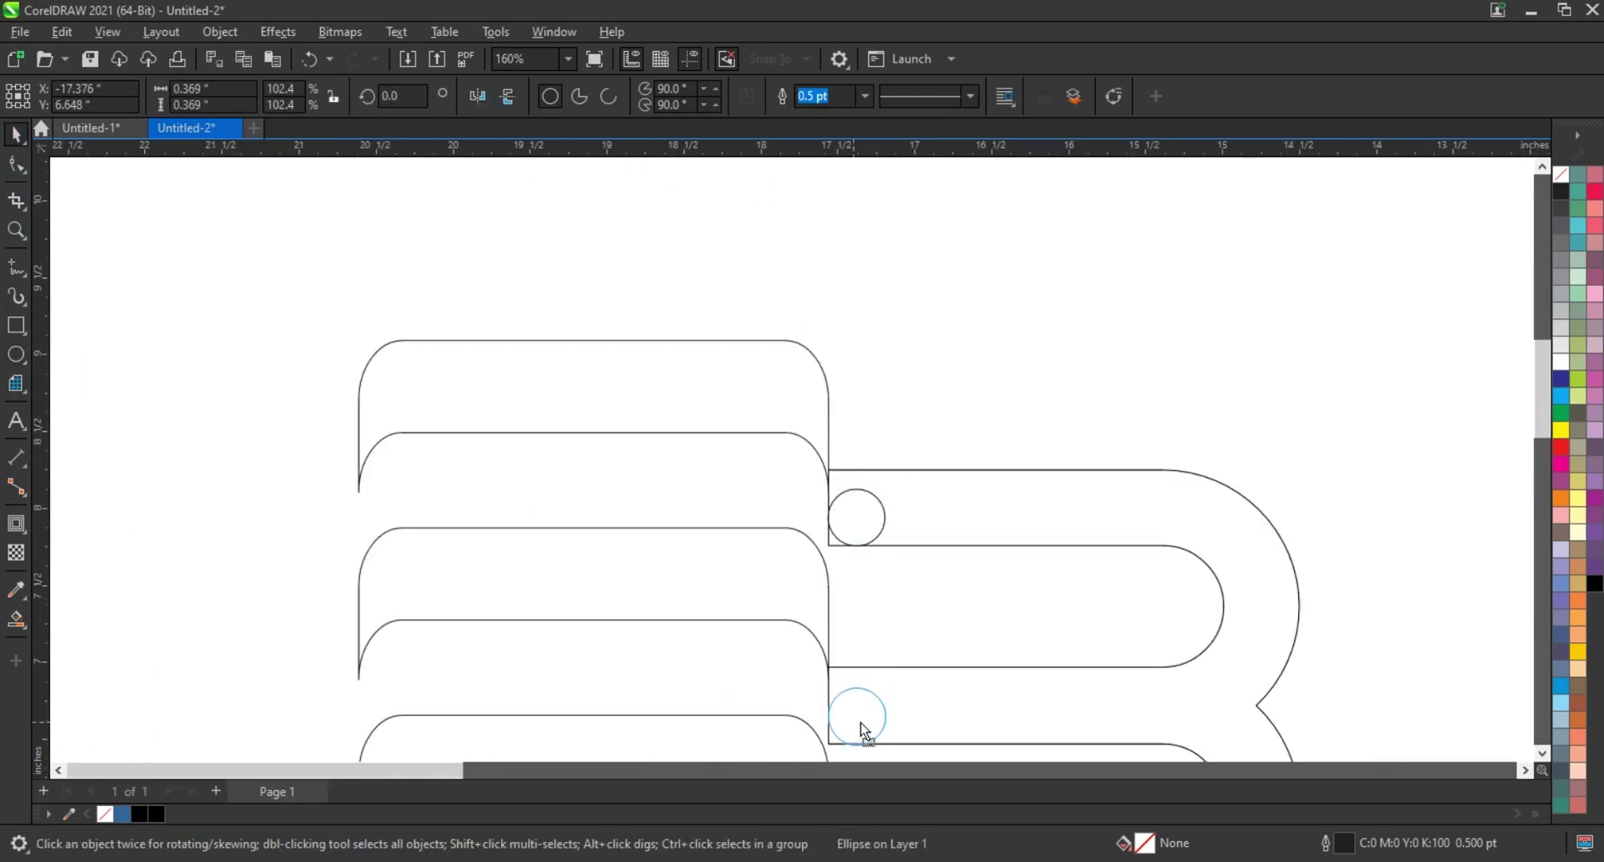
pyautogui.hotkey('shift', 'F2')
pyautogui.scroll(-3, 884, 473)
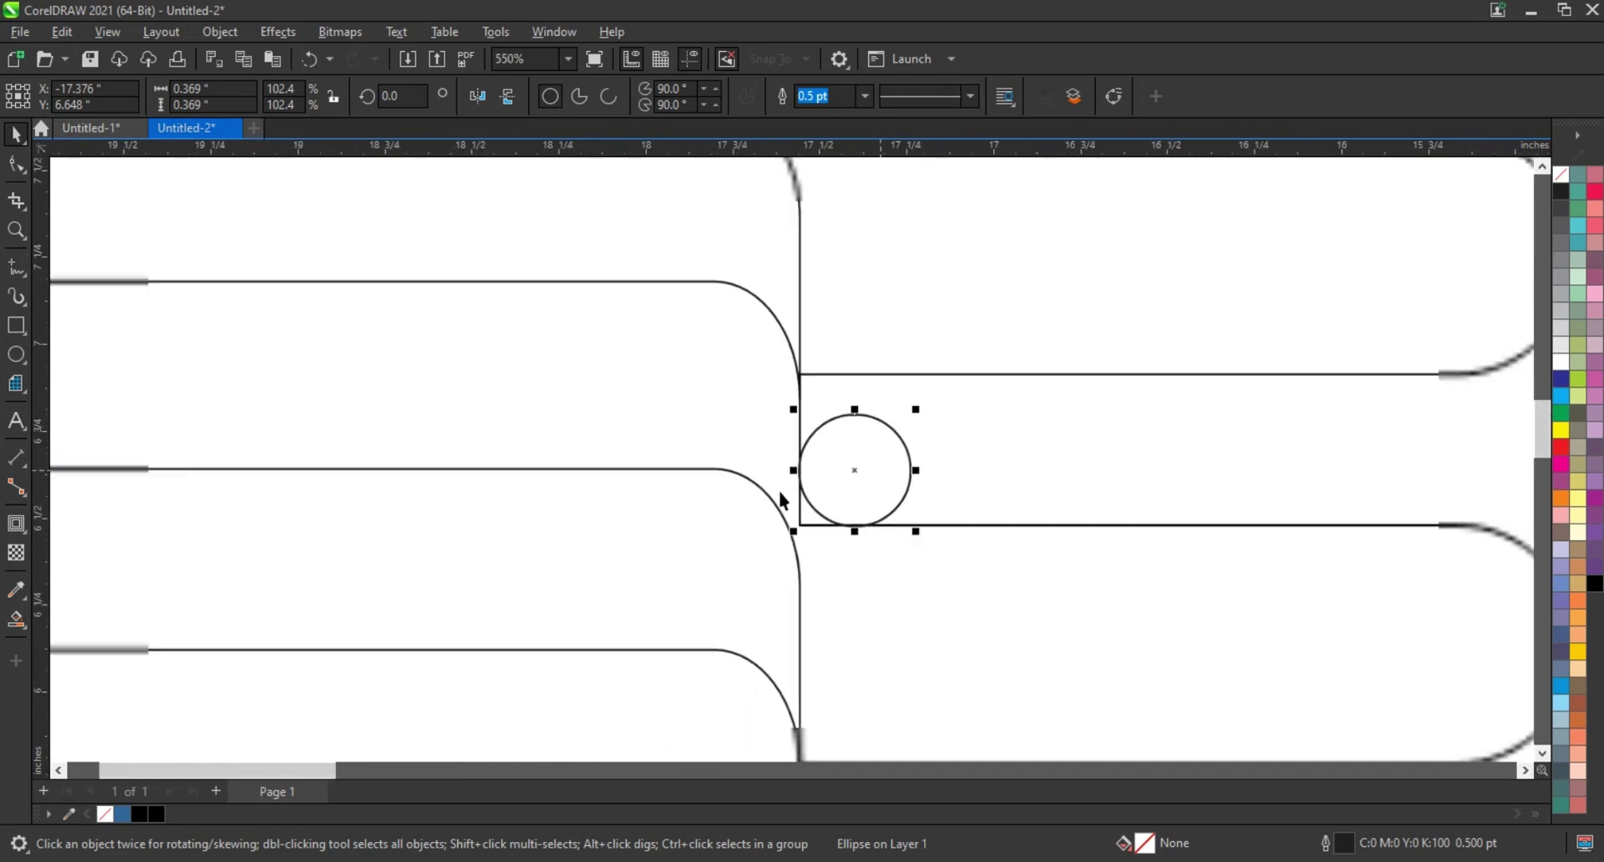
pyautogui.scroll(-2, 816, 468)
pyautogui.scroll(4, 827, 644)
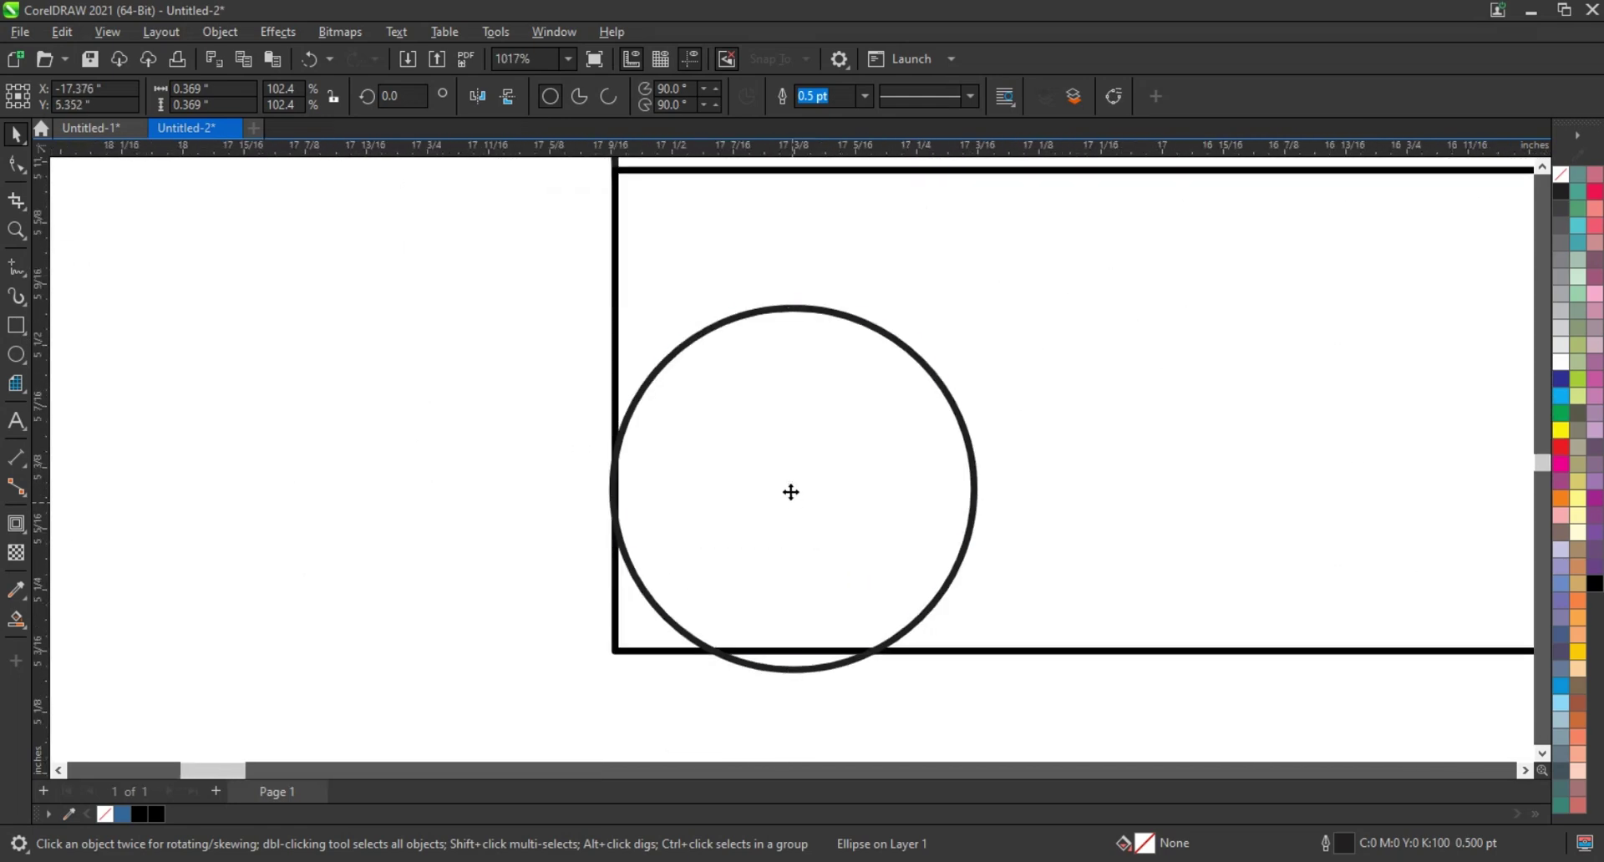
pyautogui.moveTo(791, 493); pyautogui.dragTo(789, 483)
pyautogui.scroll(-3, 789, 483)
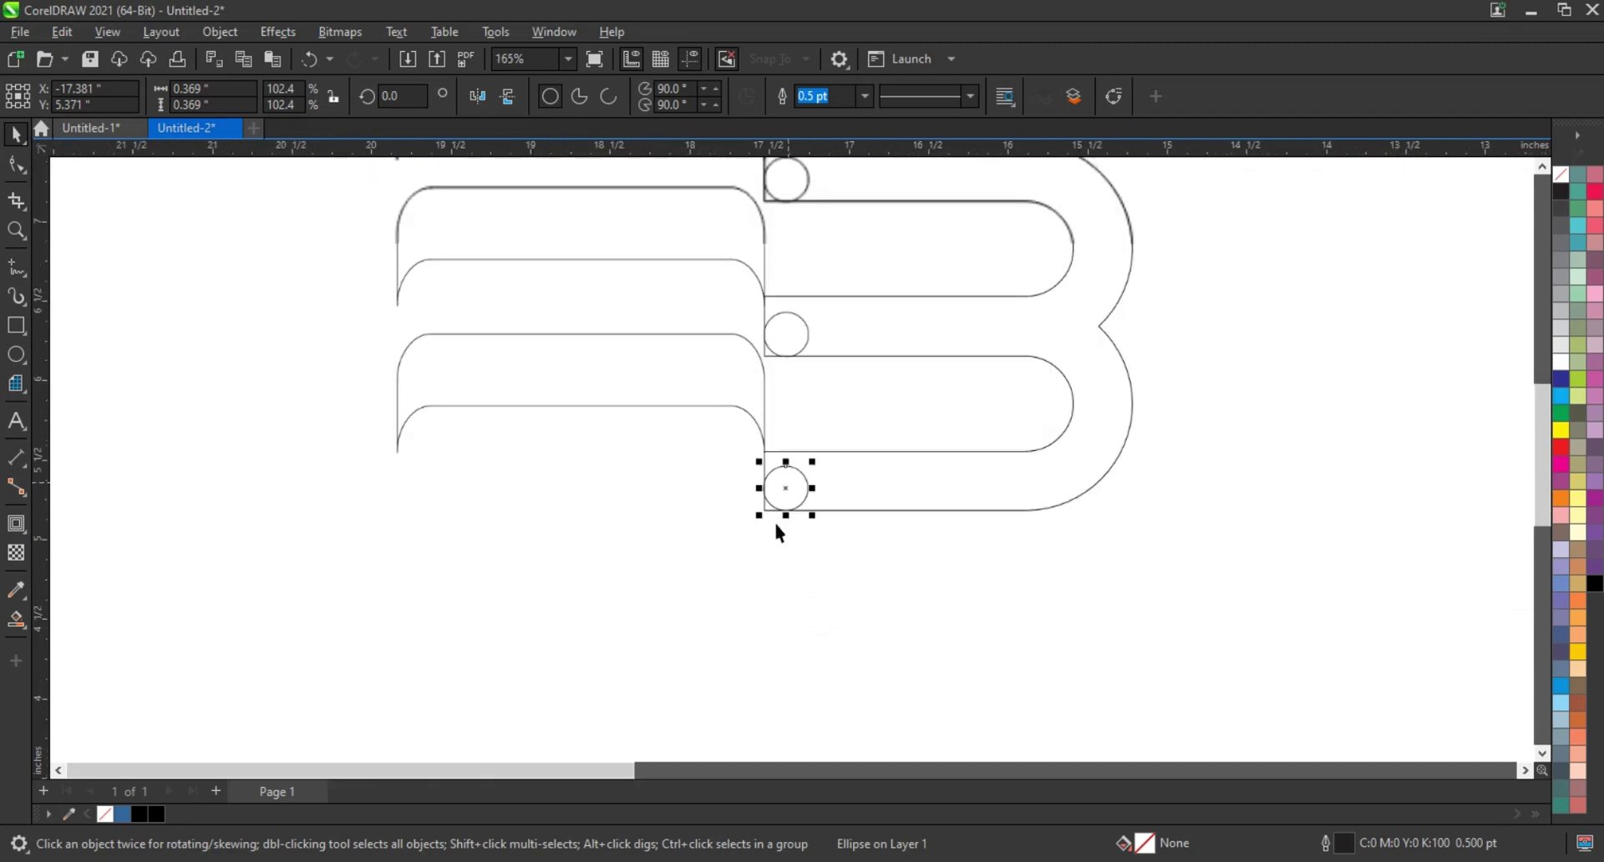
pyautogui.scroll(-2, 777, 527)
pyautogui.moveTo(999, 573); pyautogui.dragTo(494, 250)
# Smart Fill the B outline and its top, middle and bottom circle areas blue
pyautogui.hotkey('shift', 'F2')
pyautogui.click(16, 619)
pyautogui.click(816, 347)
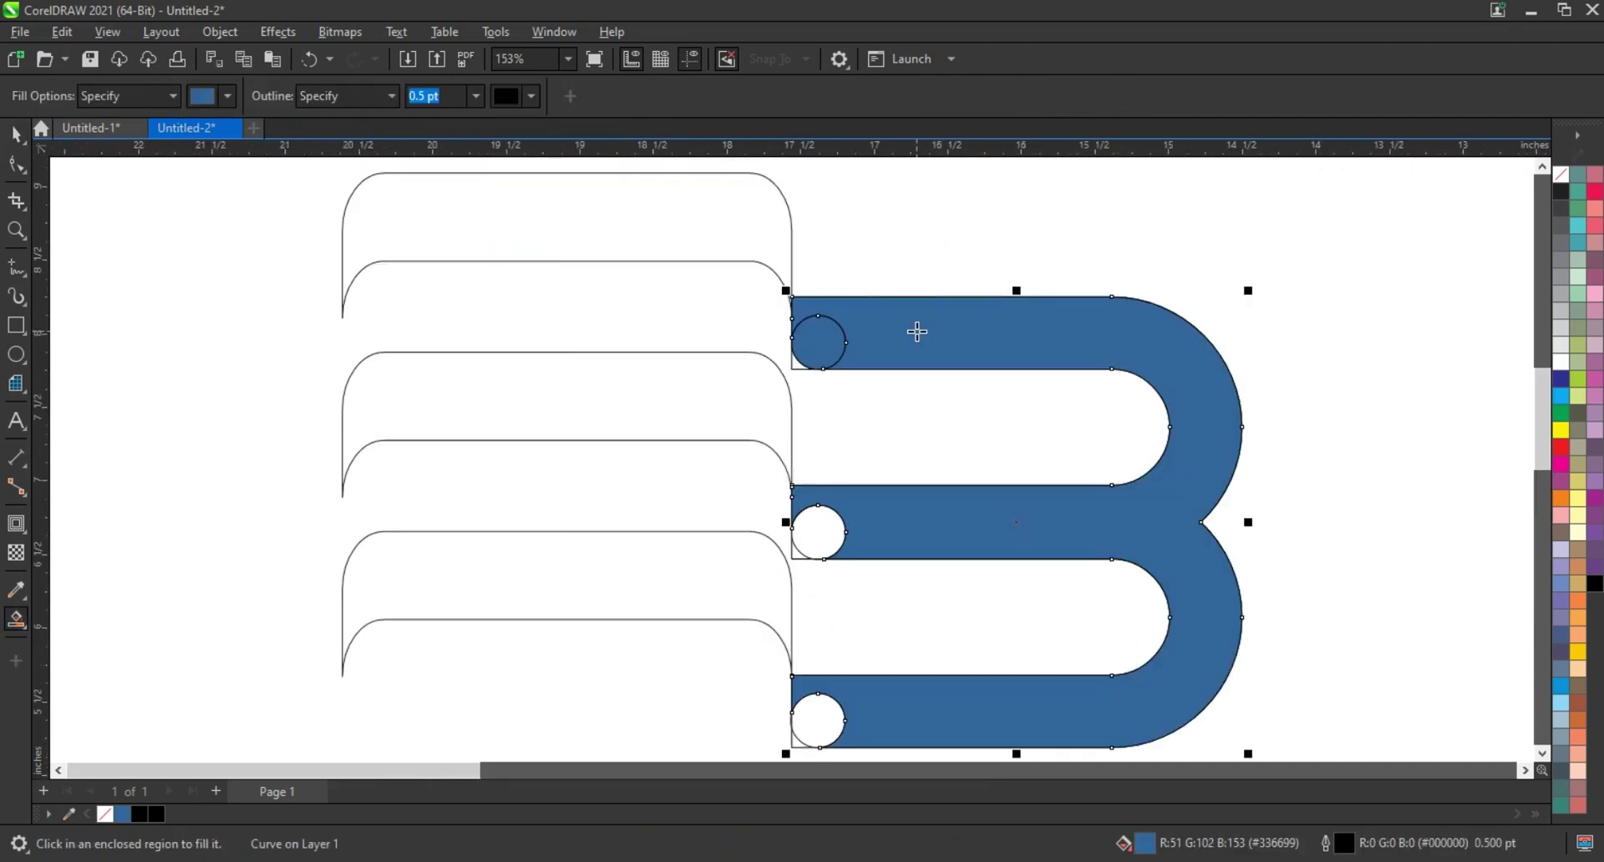
pyautogui.click(827, 526)
pyautogui.click(835, 717)
# Select the circle fills together with the blue B and merge them into one shape
pyautogui.click(13, 136)
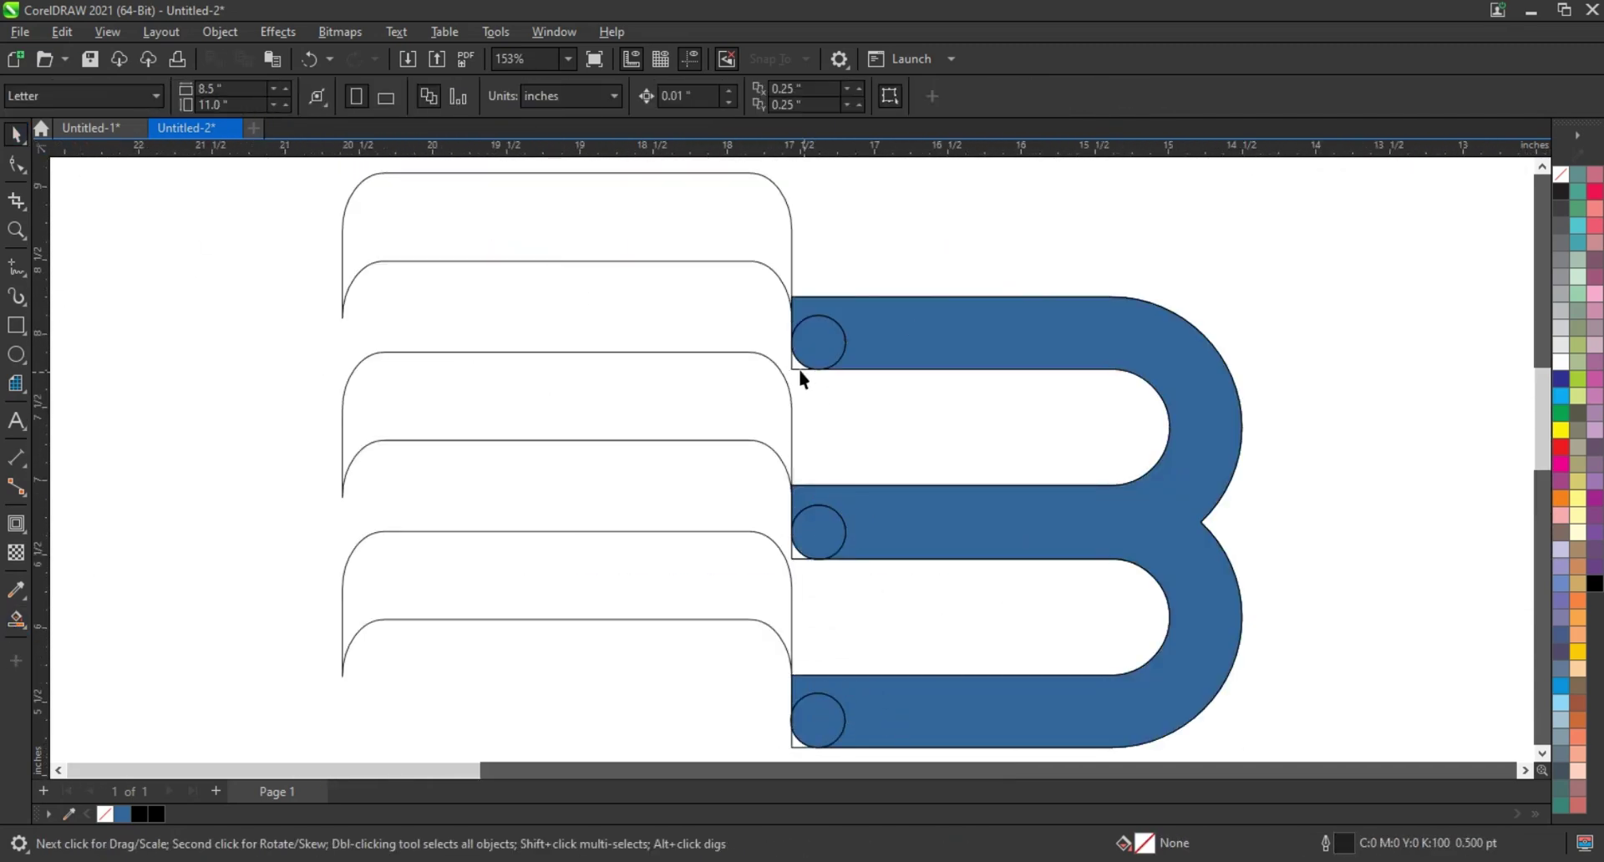
pyautogui.click(798, 368)
pyautogui.click(819, 529)
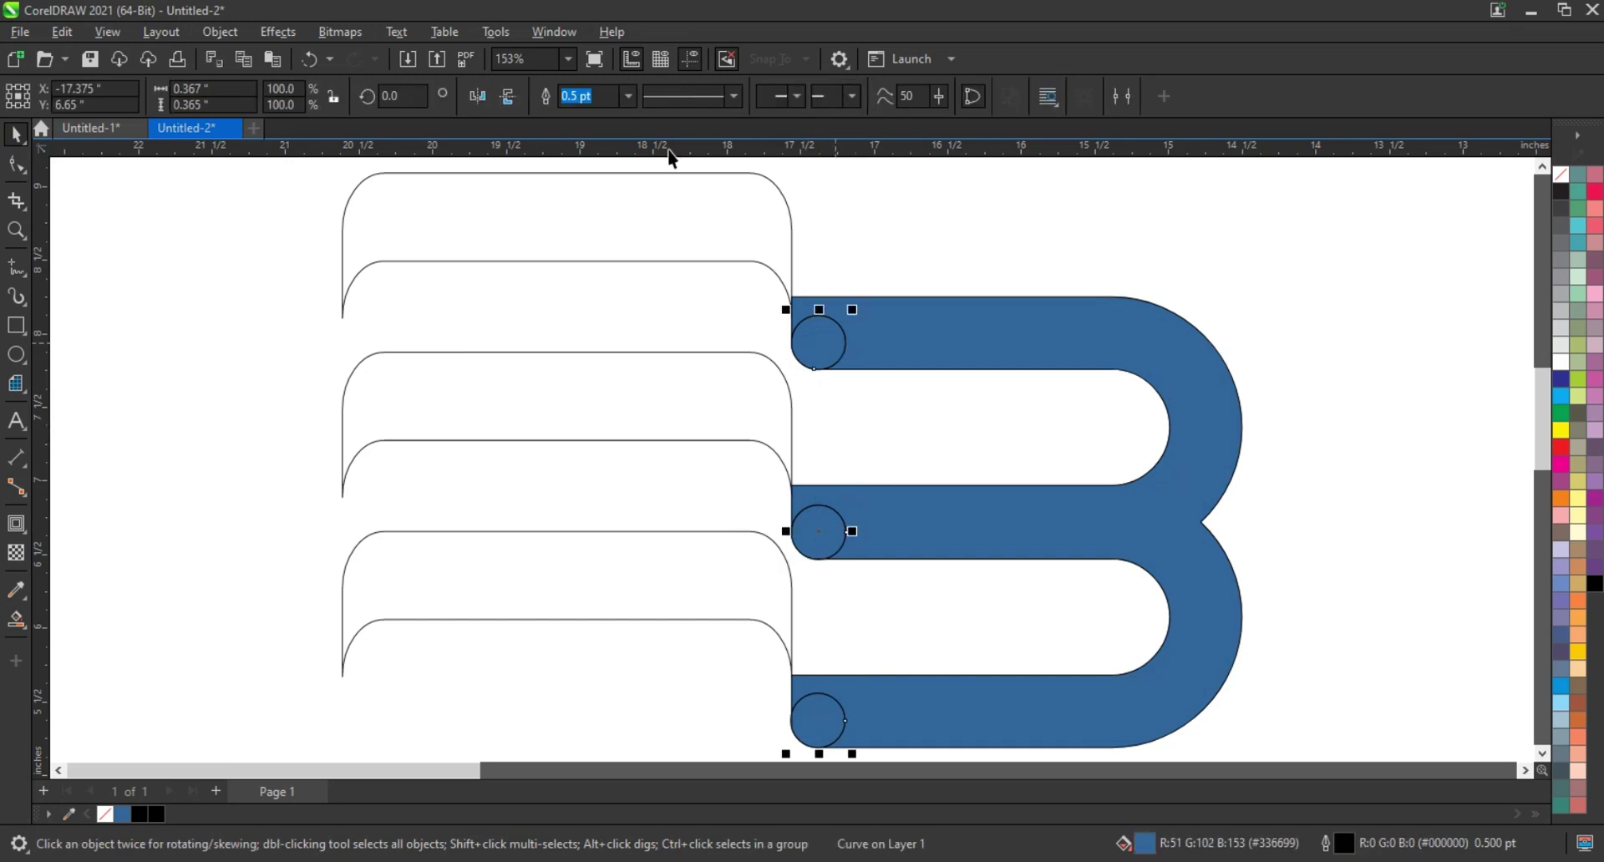
pyautogui.keyDown('shift'); pyautogui.click(912, 339); pyautogui.keyUp('shift')
pyautogui.scroll(-2, 677, 502)
pyautogui.click(431, 378)
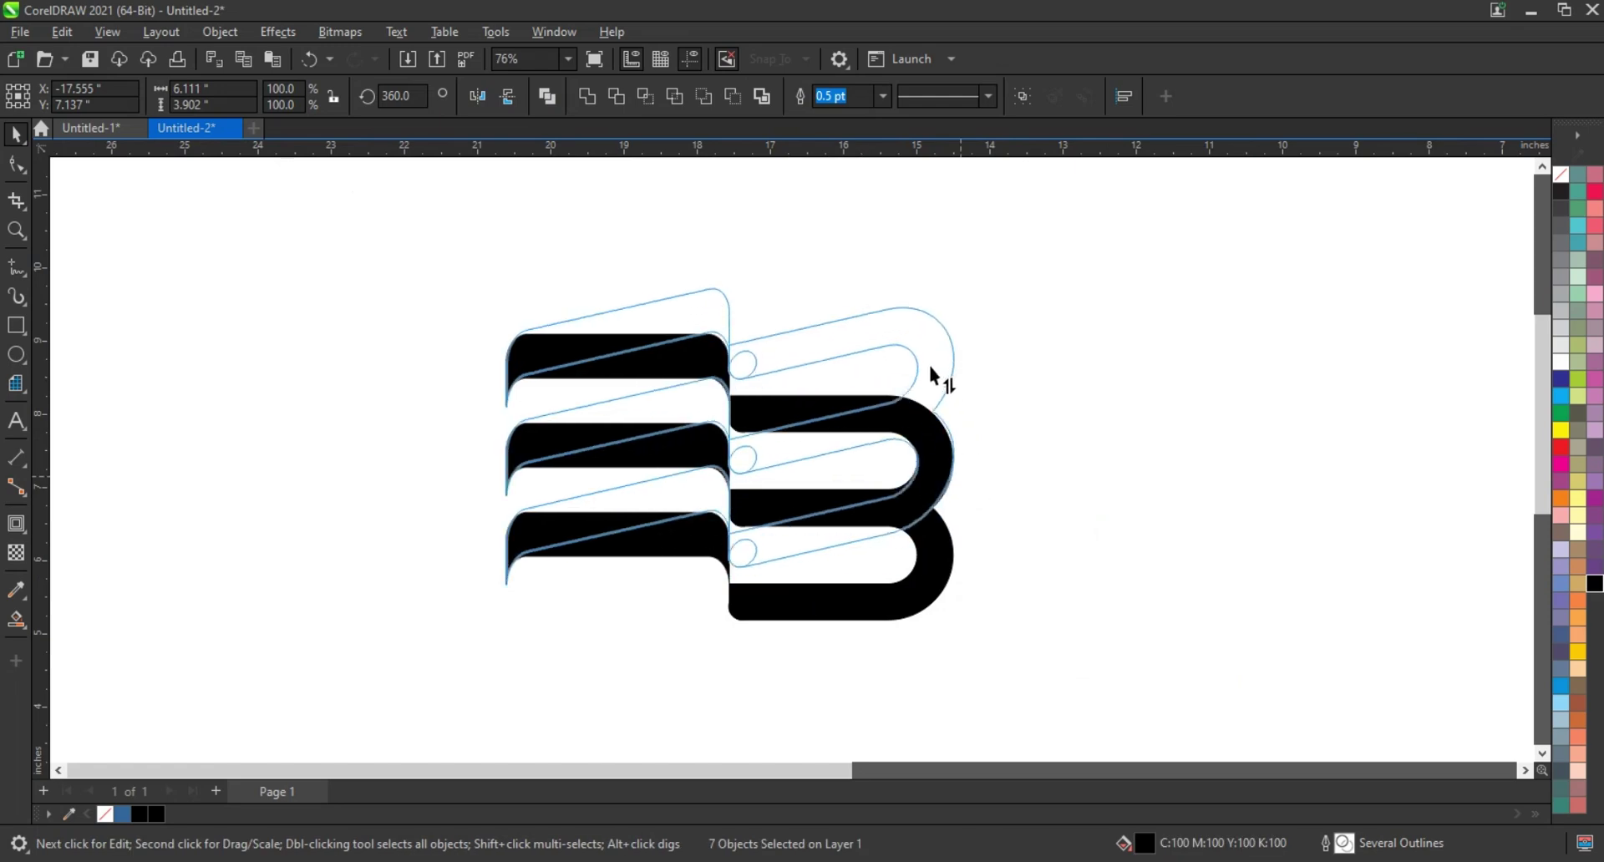
# Skew the logo so its right side rises, then narrow it horizontally about its centre
pyautogui.moveTo(962, 483); pyautogui.dragTo(929, 367)
pyautogui.click(1044, 642)
pyautogui.click(965, 438)
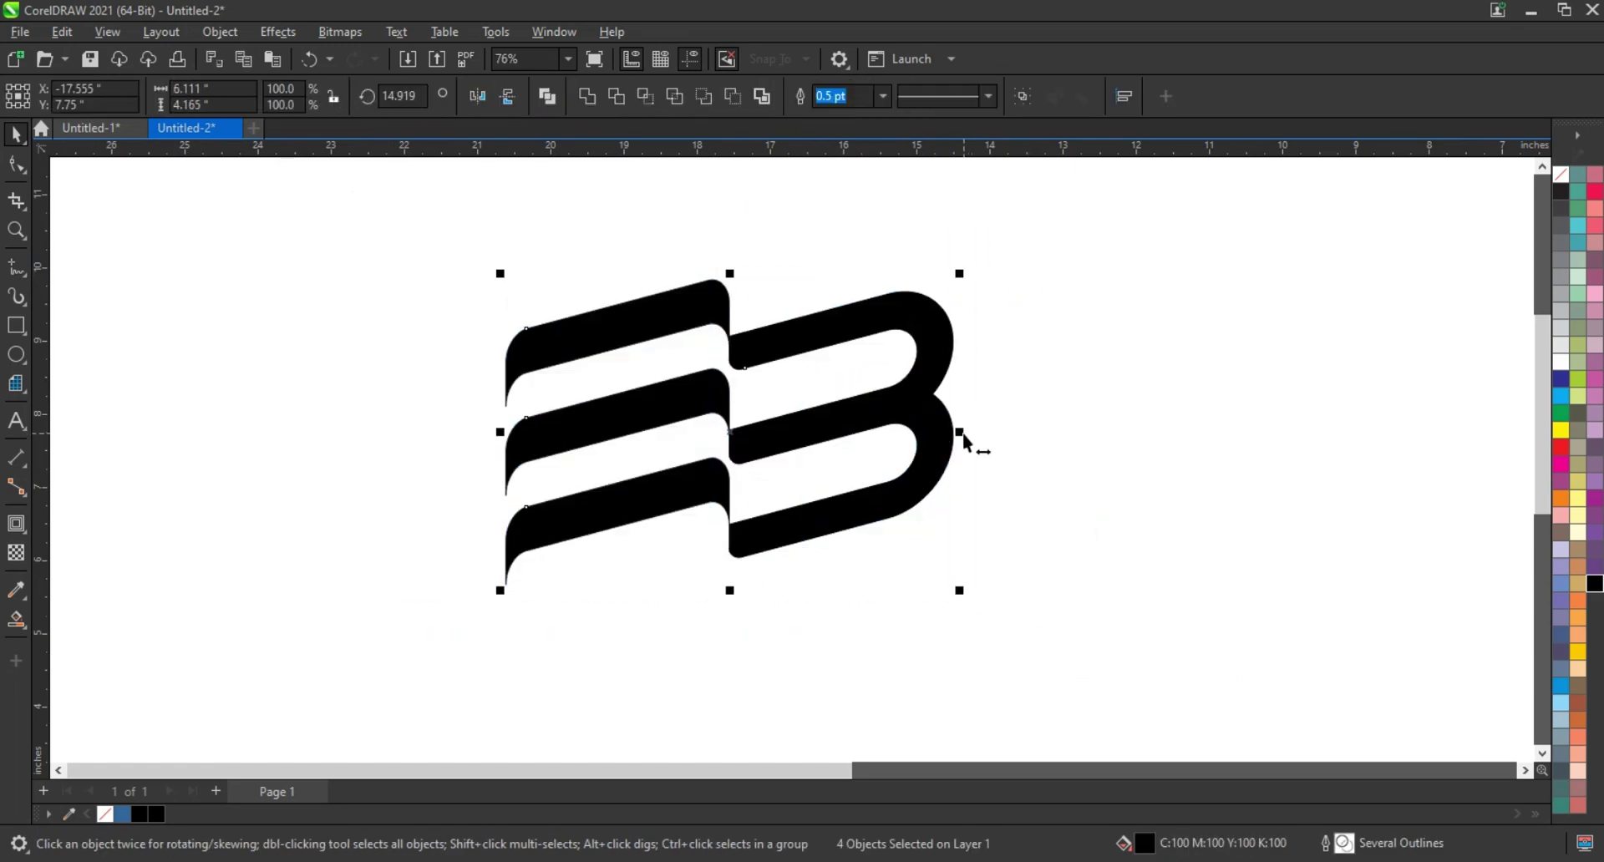
pyautogui.moveTo(969, 432); pyautogui.dragTo(915, 432)
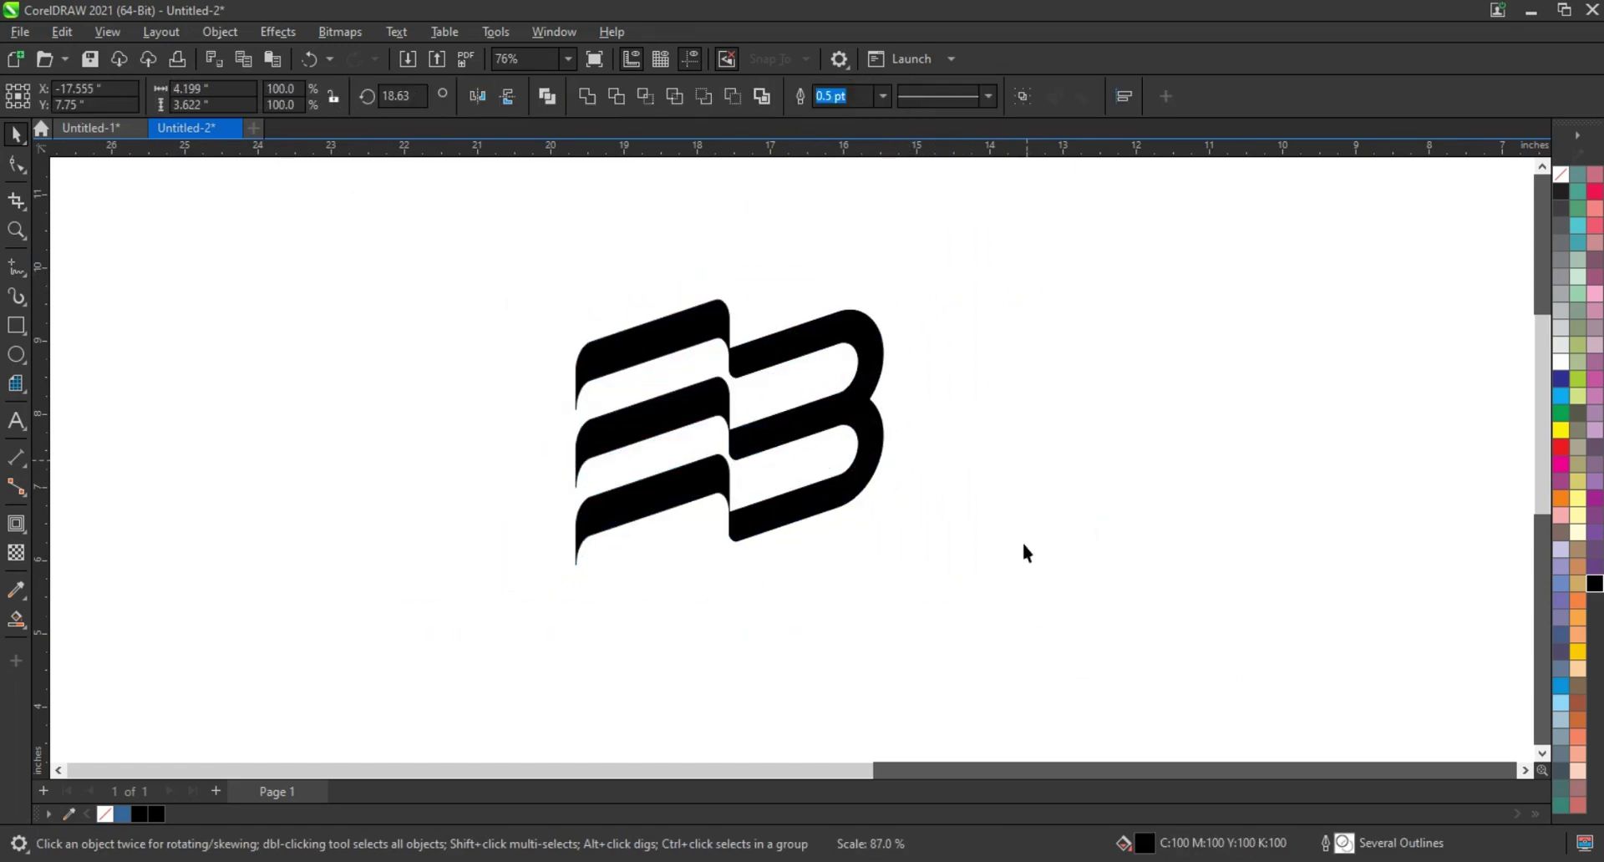
pyautogui.click(978, 596)
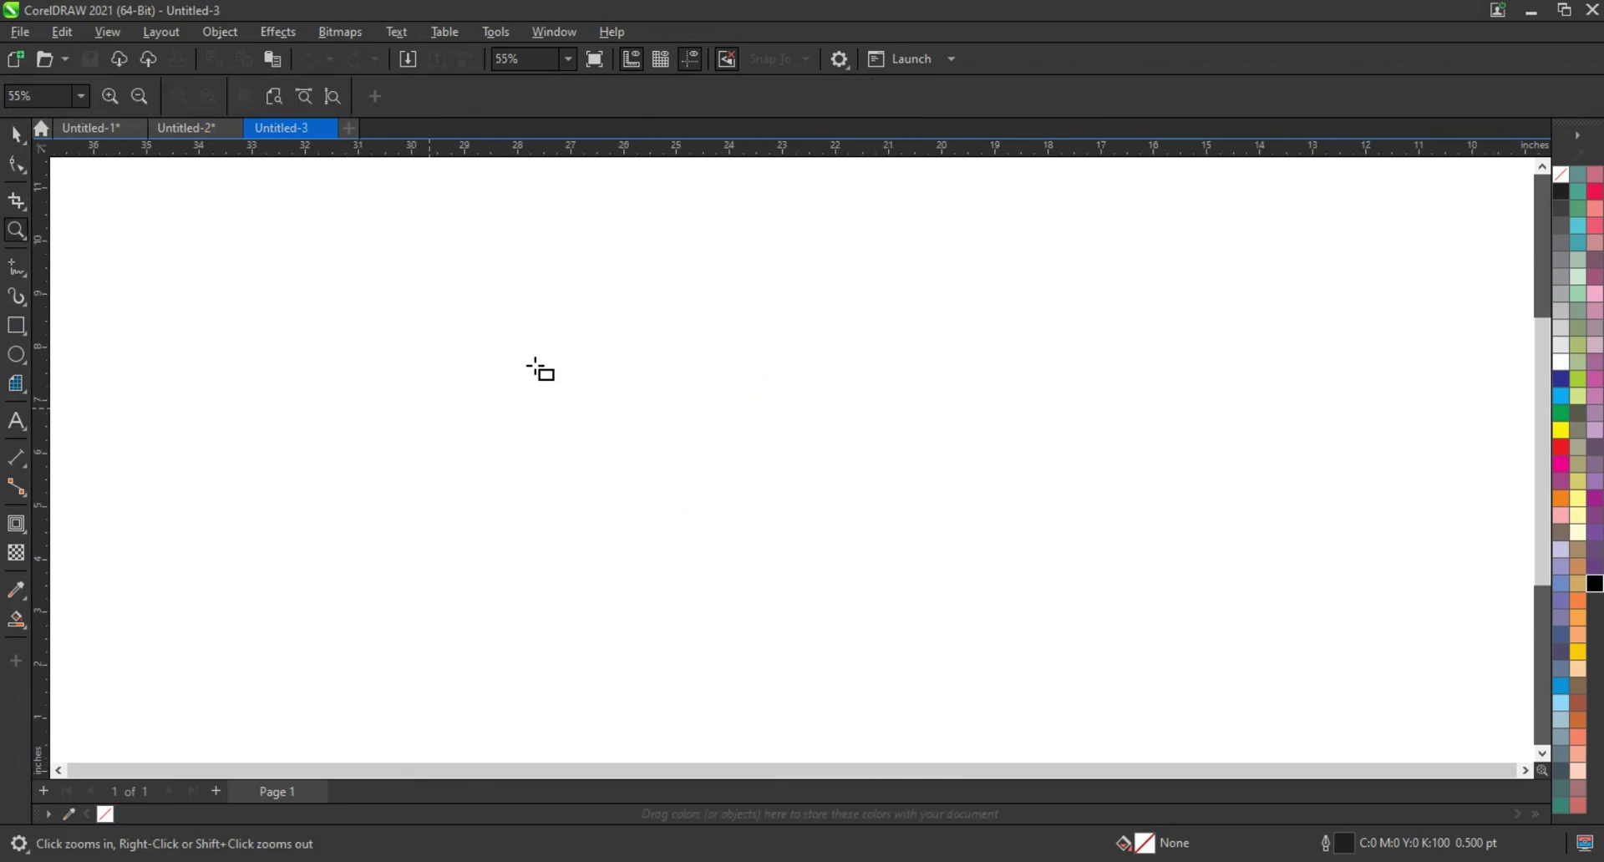
# Draw a rectangle, add an inner contour inside it, and break the contour apart
pyautogui.press('F6')
pyautogui.moveTo(521, 312); pyautogui.dragTo(885, 548)
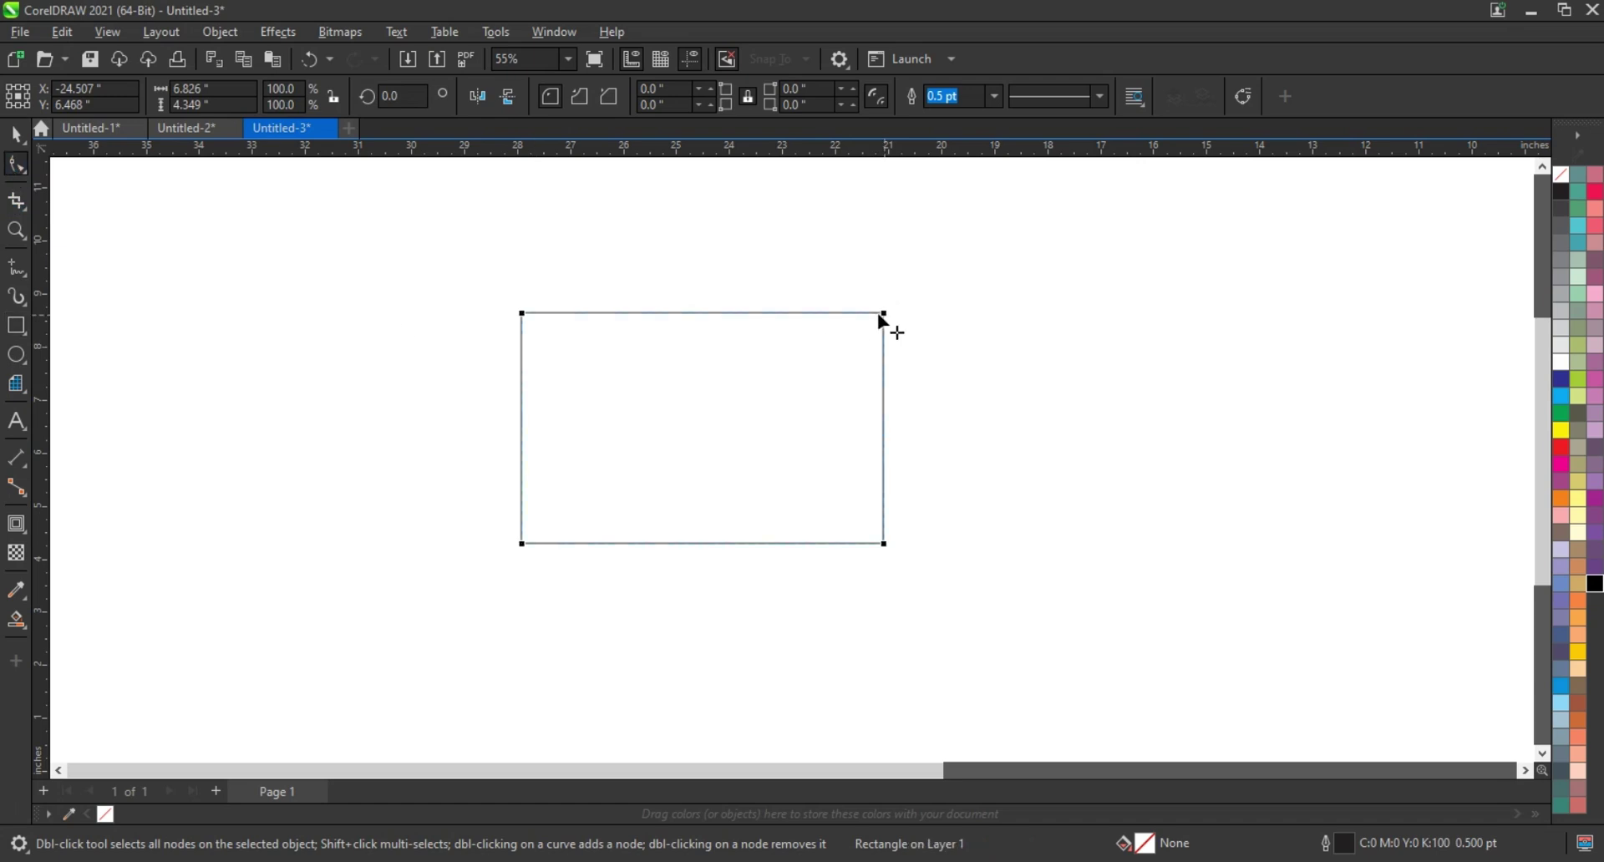
pyautogui.moveTo(644, 342); pyautogui.dragTo(655, 374)
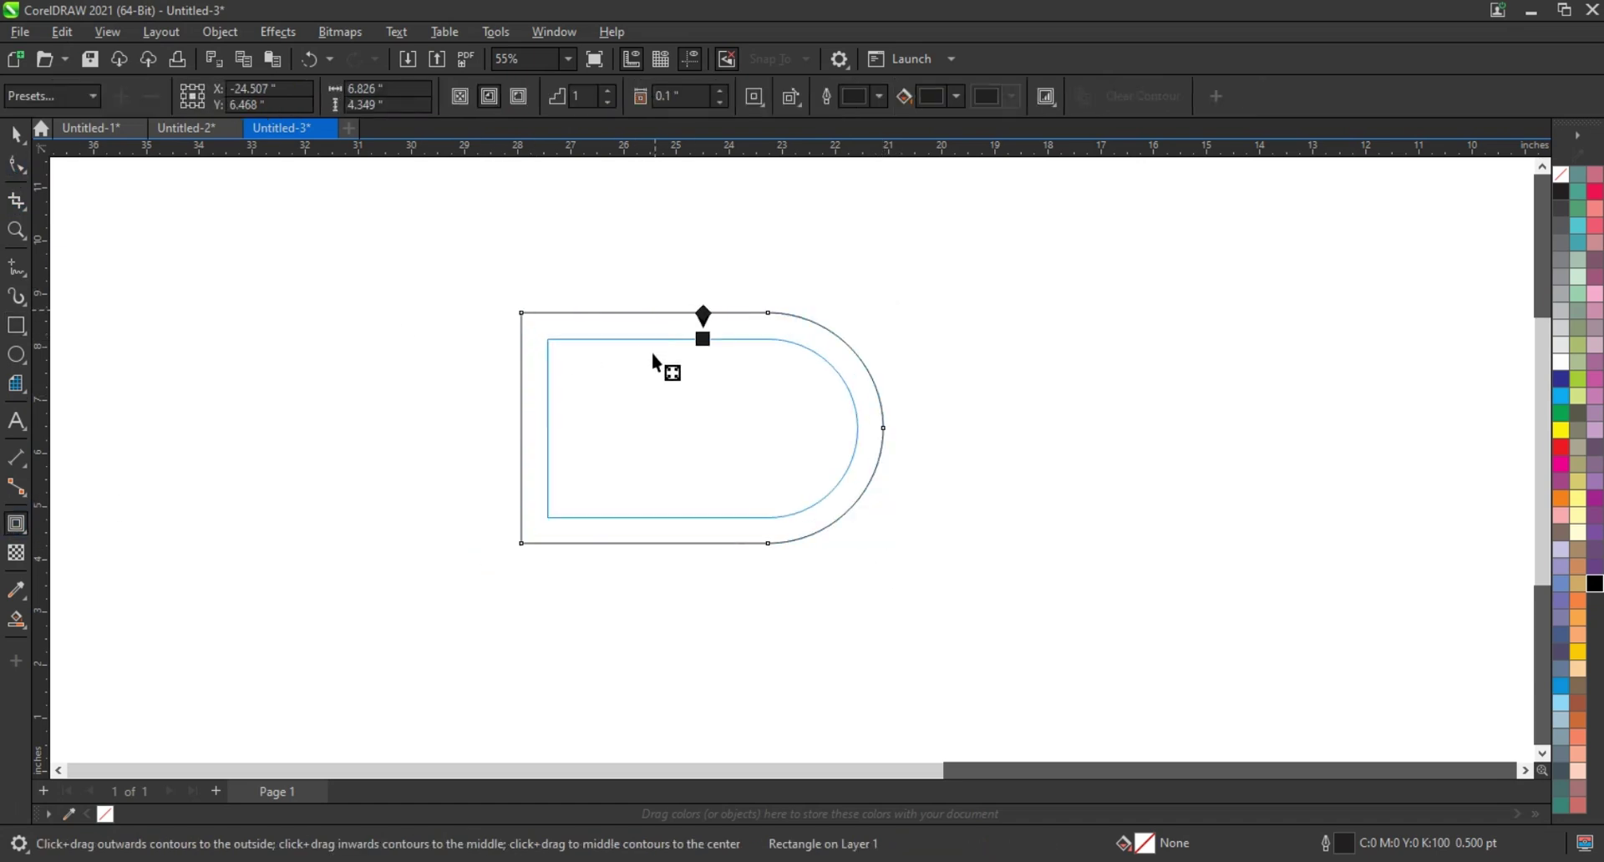
pyautogui.click(16, 134)
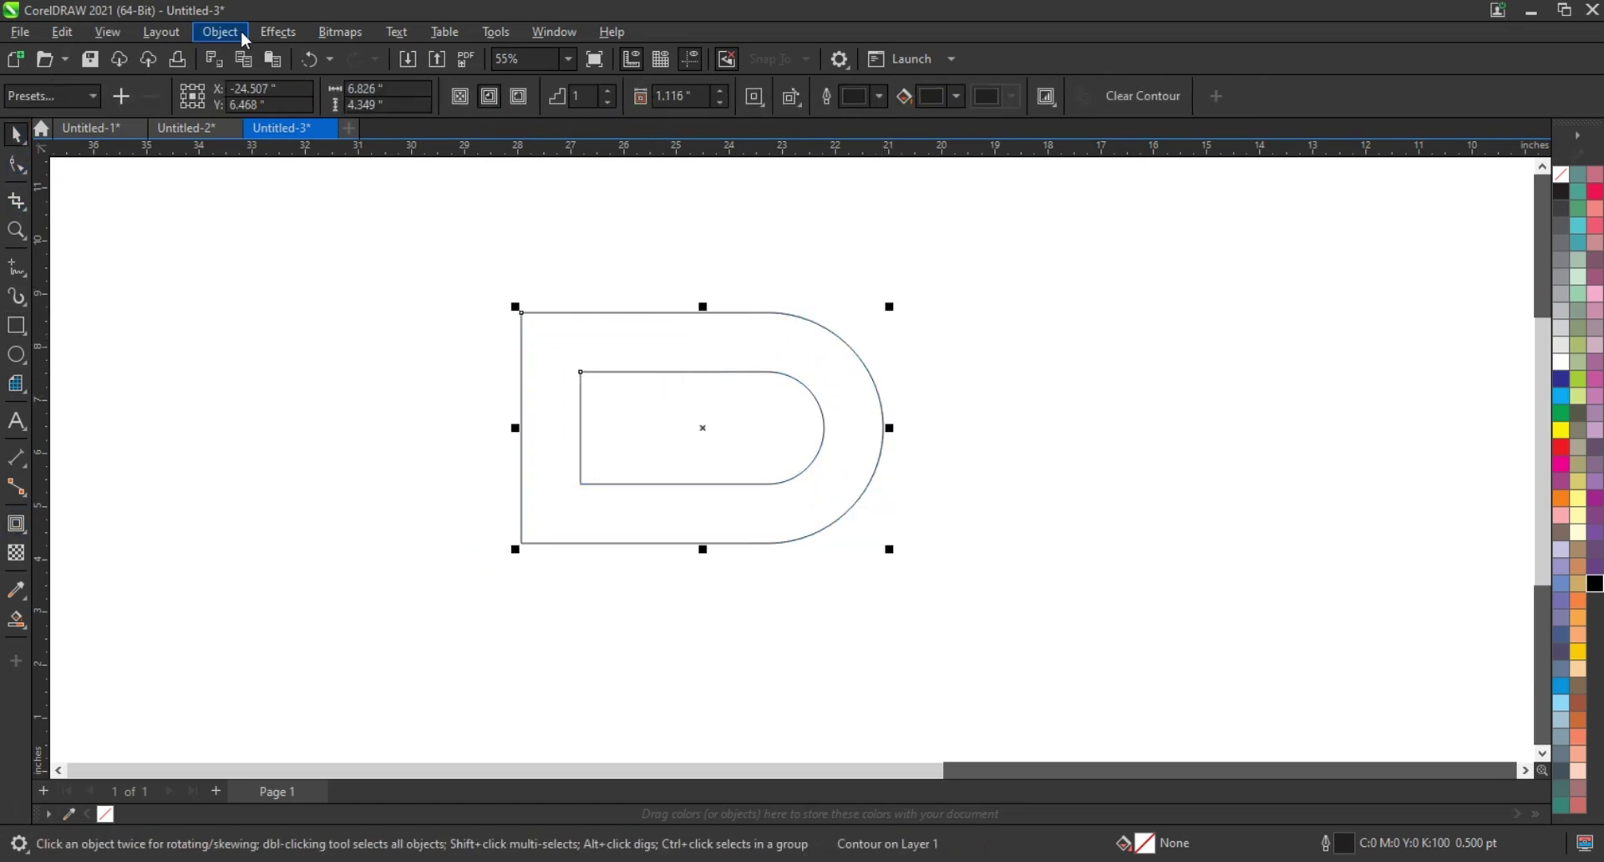
pyautogui.click(220, 32)
pyautogui.click(276, 597)
# Drag a copy of both D outlines downward to stack a second D below
pyautogui.click(343, 284)
pyautogui.moveTo(1007, 675); pyautogui.dragTo(1007, 674)
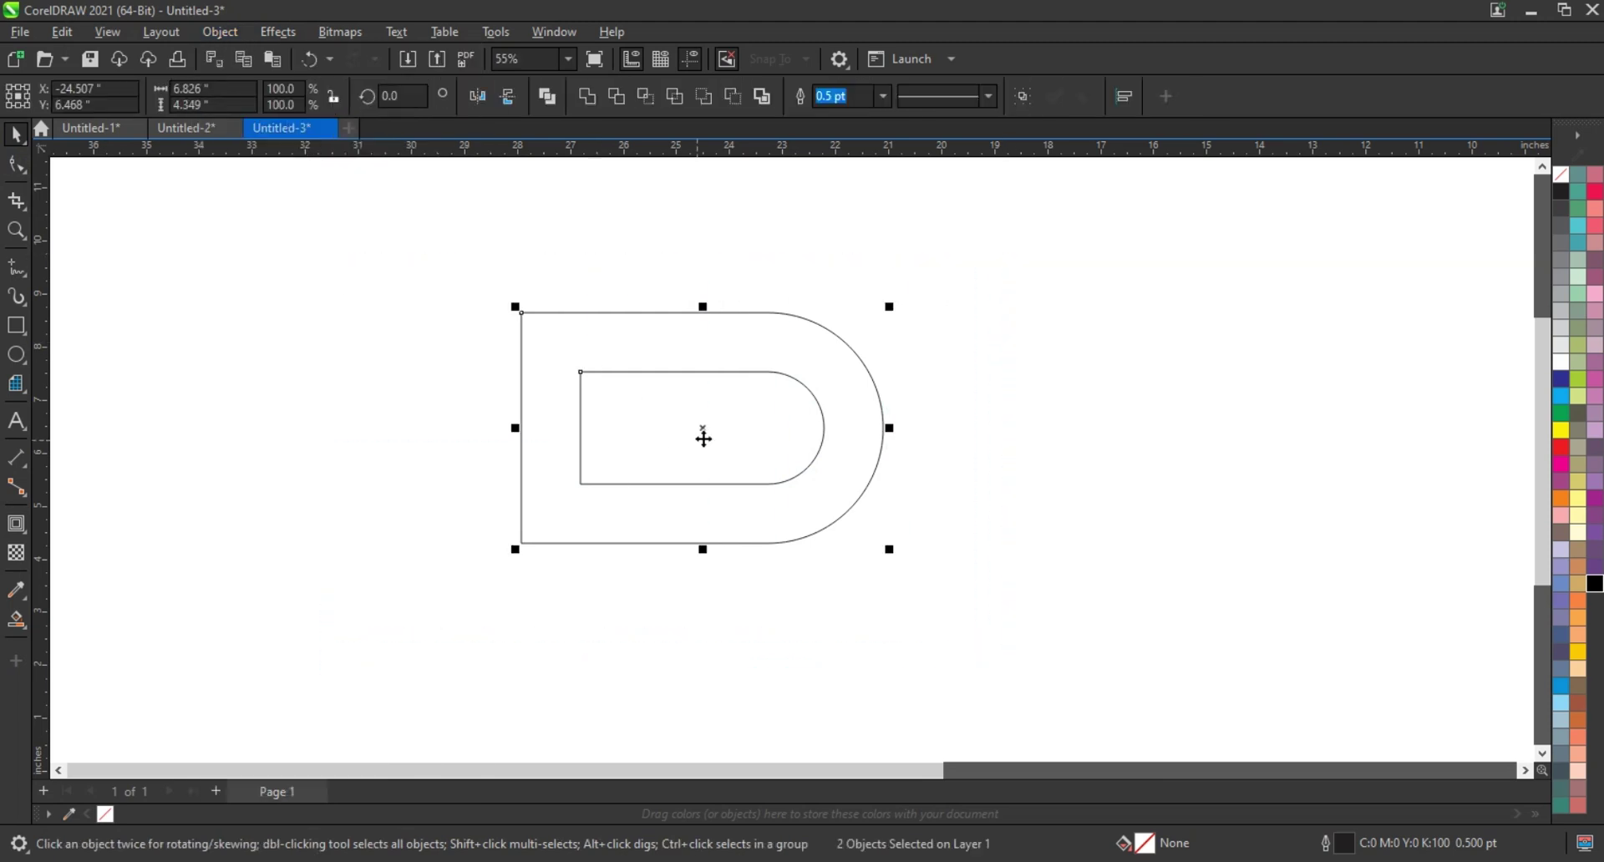
pyautogui.moveTo(702, 437); pyautogui.dragTo(719, 623)
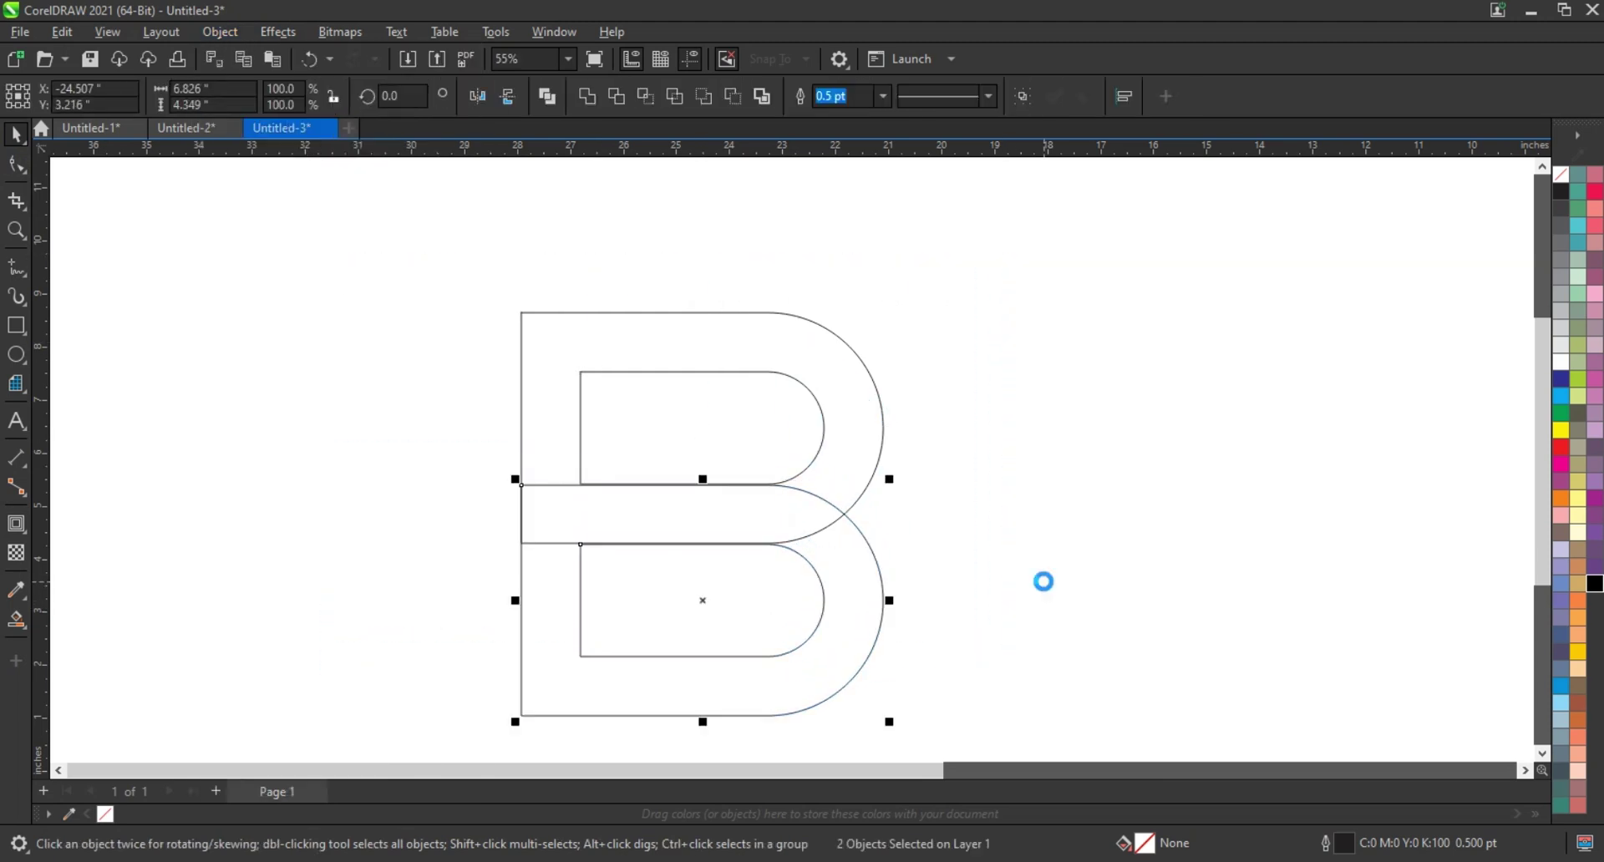
pyautogui.click(945, 530)
# Marquee-select all the B's shapes and combine them into one curve with Ctrl+L
pyautogui.scroll(-1, 530, 341)
pyautogui.moveTo(471, 276); pyautogui.dragTo(925, 696)
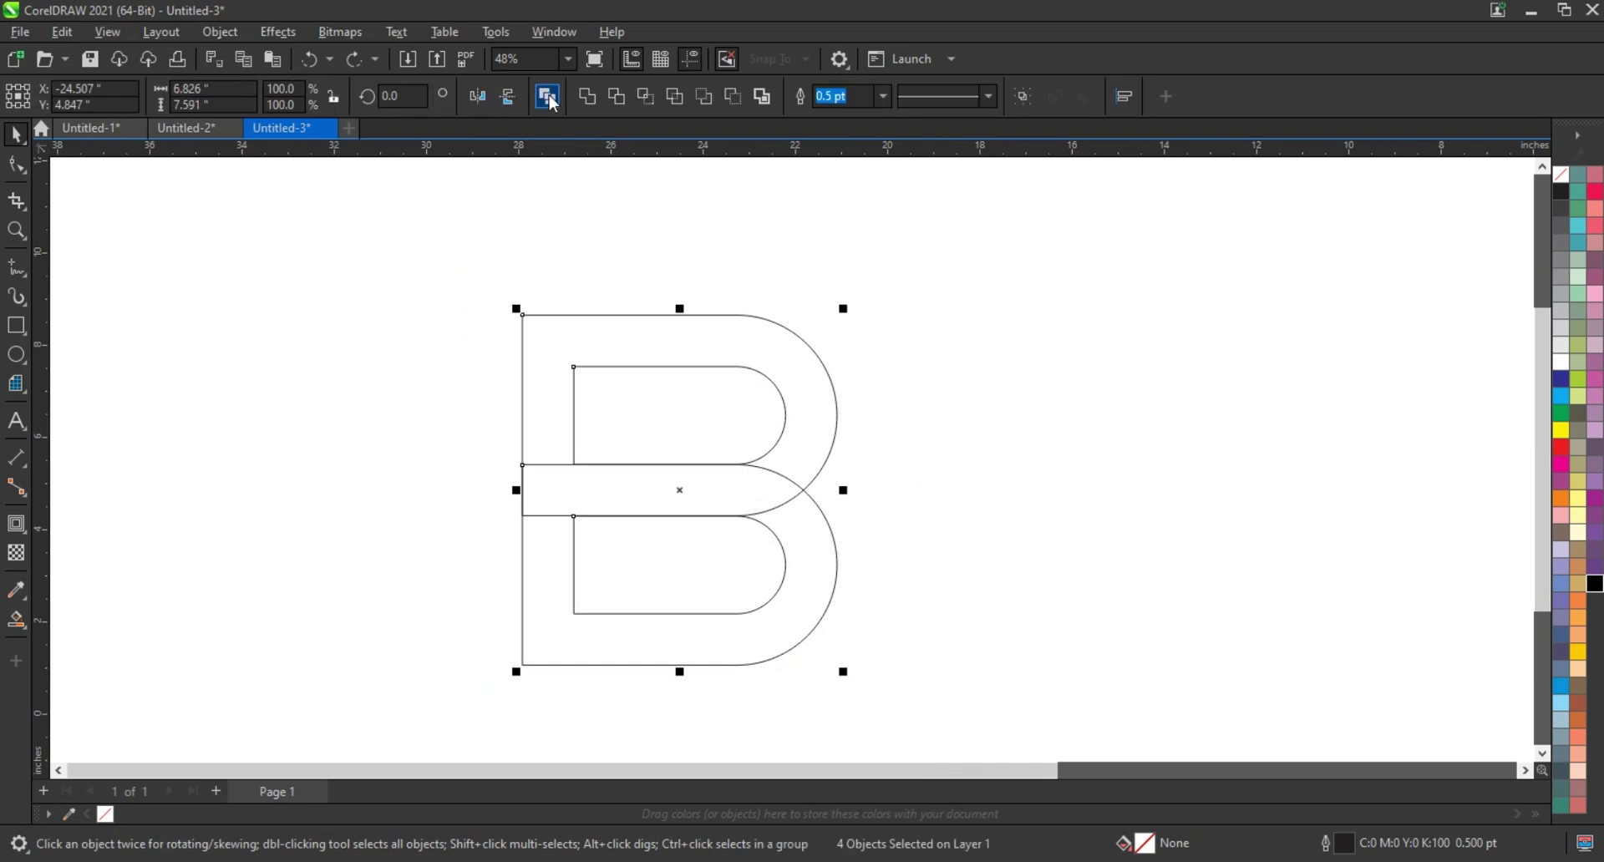
pyautogui.hotkey('ctrl', 'l')
pyautogui.press('F6')
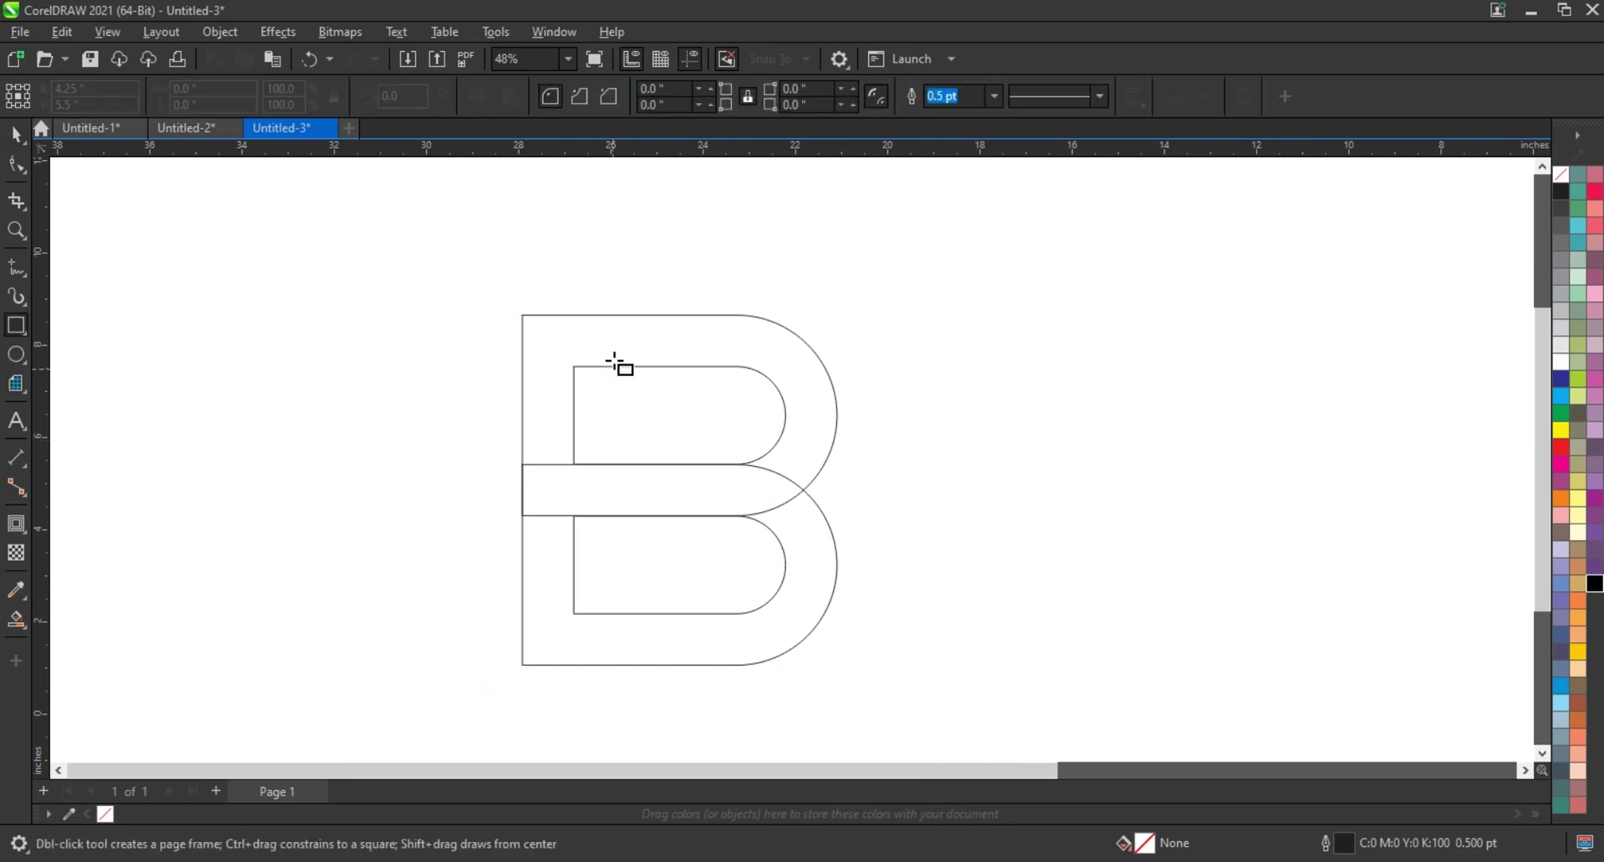
# Draw a tall bar over the stem, tilt it diagonally, and add a mirrored copy below
pyautogui.moveTo(520, 301); pyautogui.dragTo(573, 708)
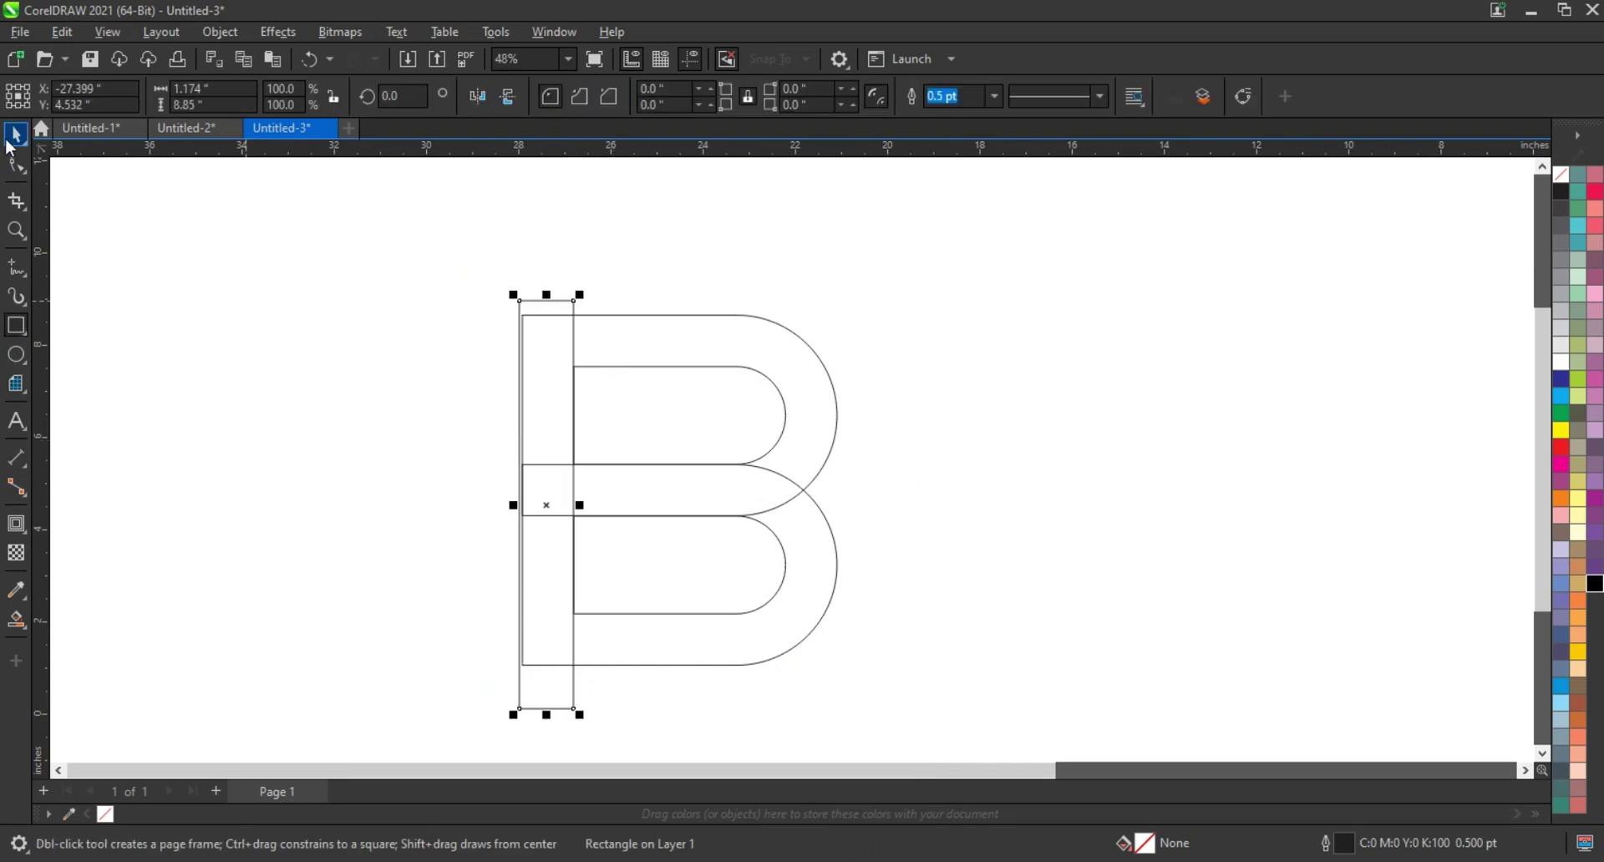
pyautogui.press('space')
pyautogui.click(557, 369)
pyautogui.moveTo(591, 304)
pyautogui.mouseDown()
pyautogui.moveTo(648, 414)
pyautogui.moveTo(727, 328)
pyautogui.moveTo(722, 290)
pyautogui.moveTo(732, 310)
pyautogui.mouseUp()
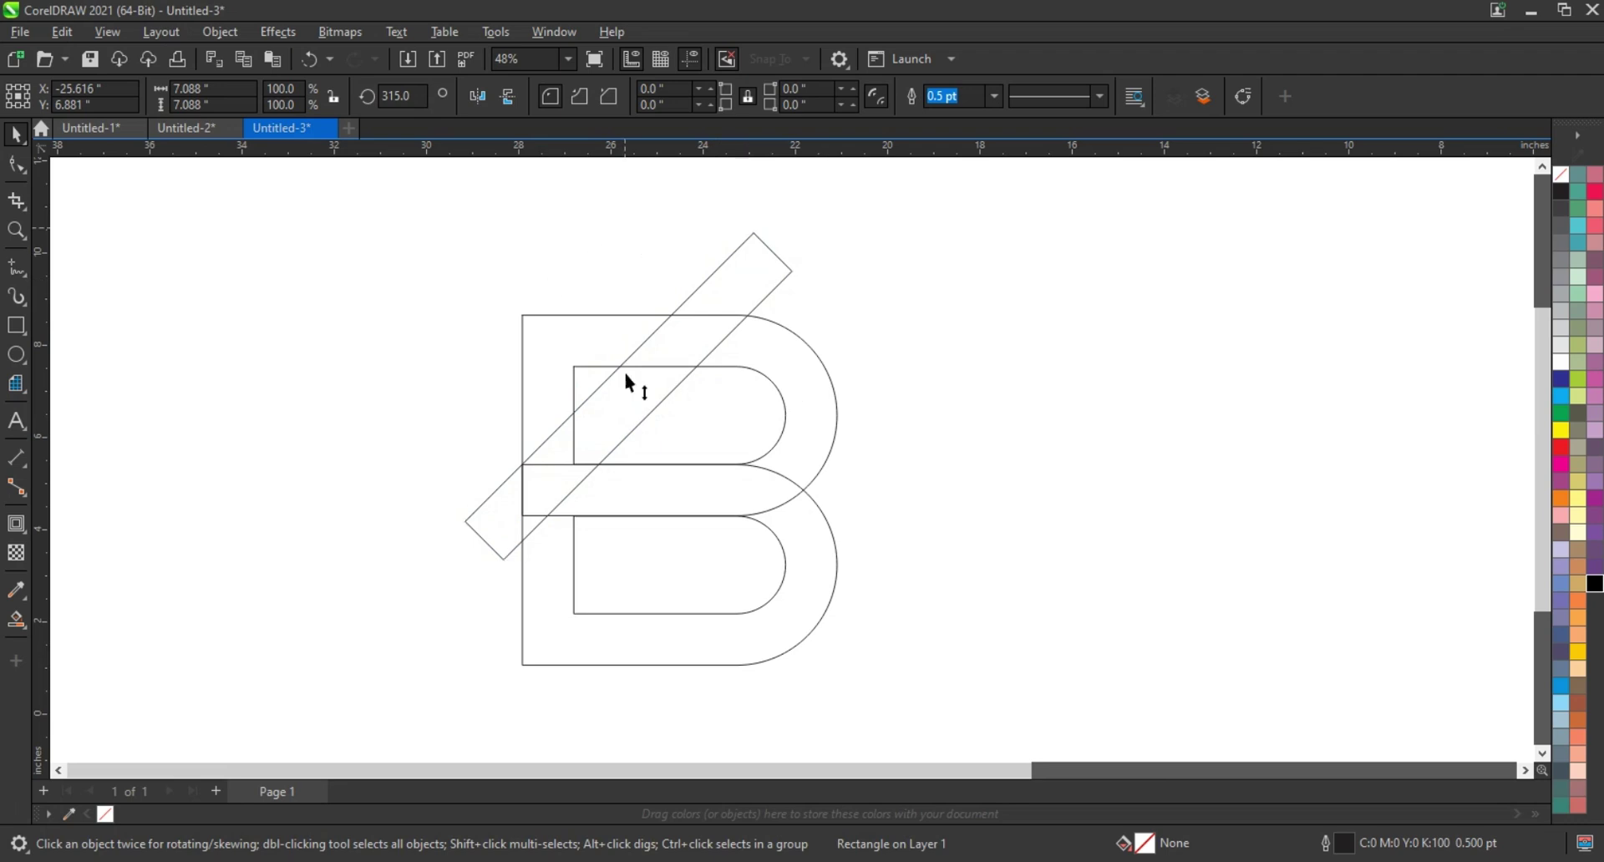
pyautogui.moveTo(628, 383)
pyautogui.mouseDown()
pyautogui.moveTo(638, 637)
pyautogui.moveTo(633, 539)
pyautogui.moveTo(645, 591)
pyautogui.mouseUp()
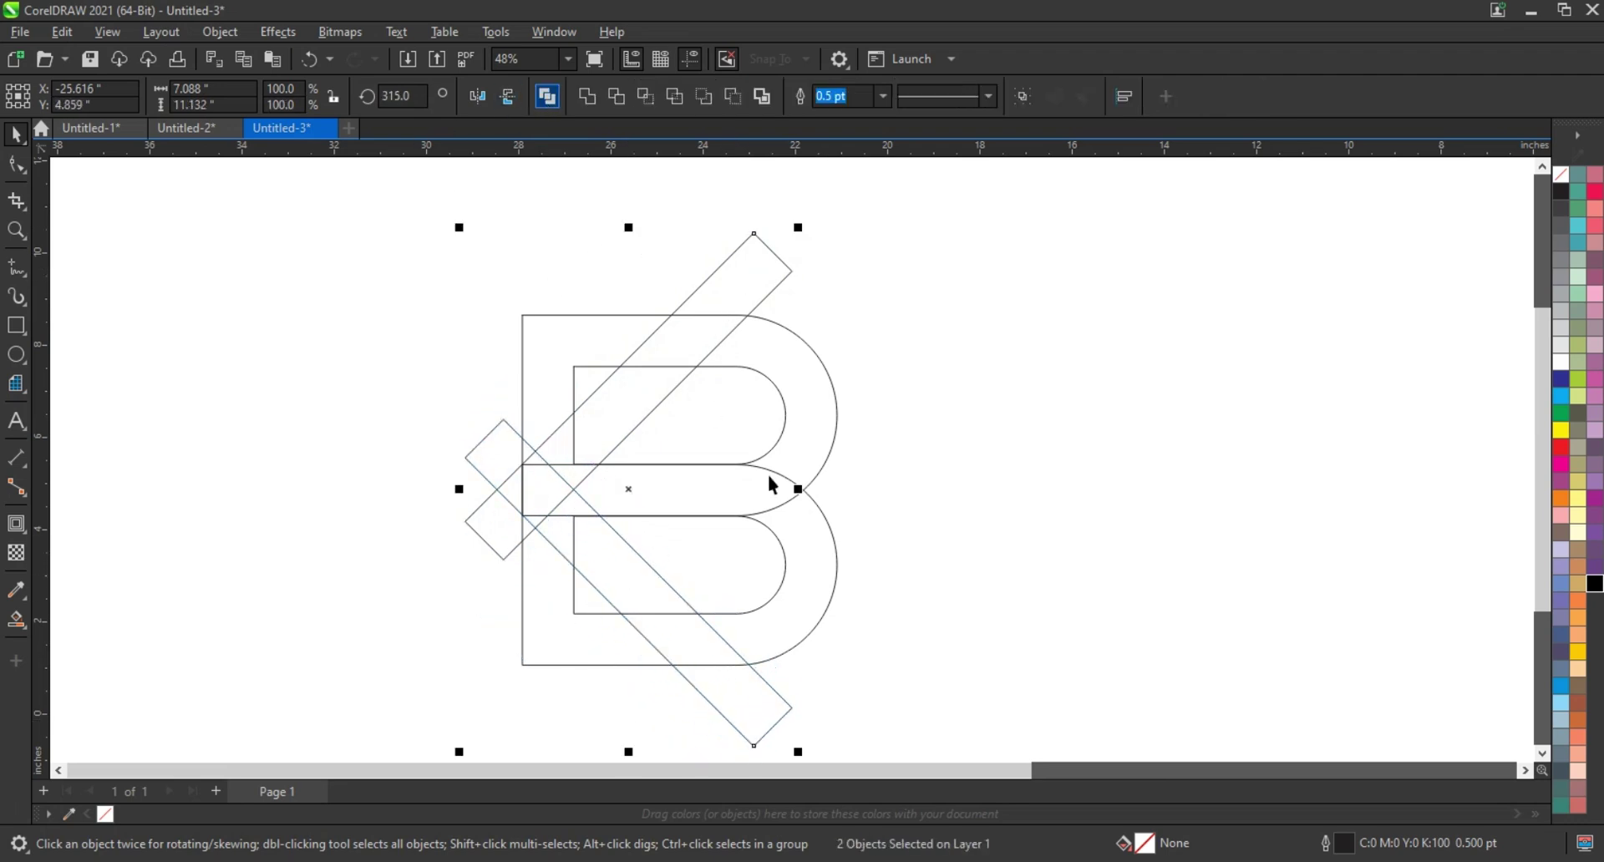
pyautogui.moveTo(800, 456); pyautogui.dragTo(799, 456)
pyautogui.click(1002, 458)
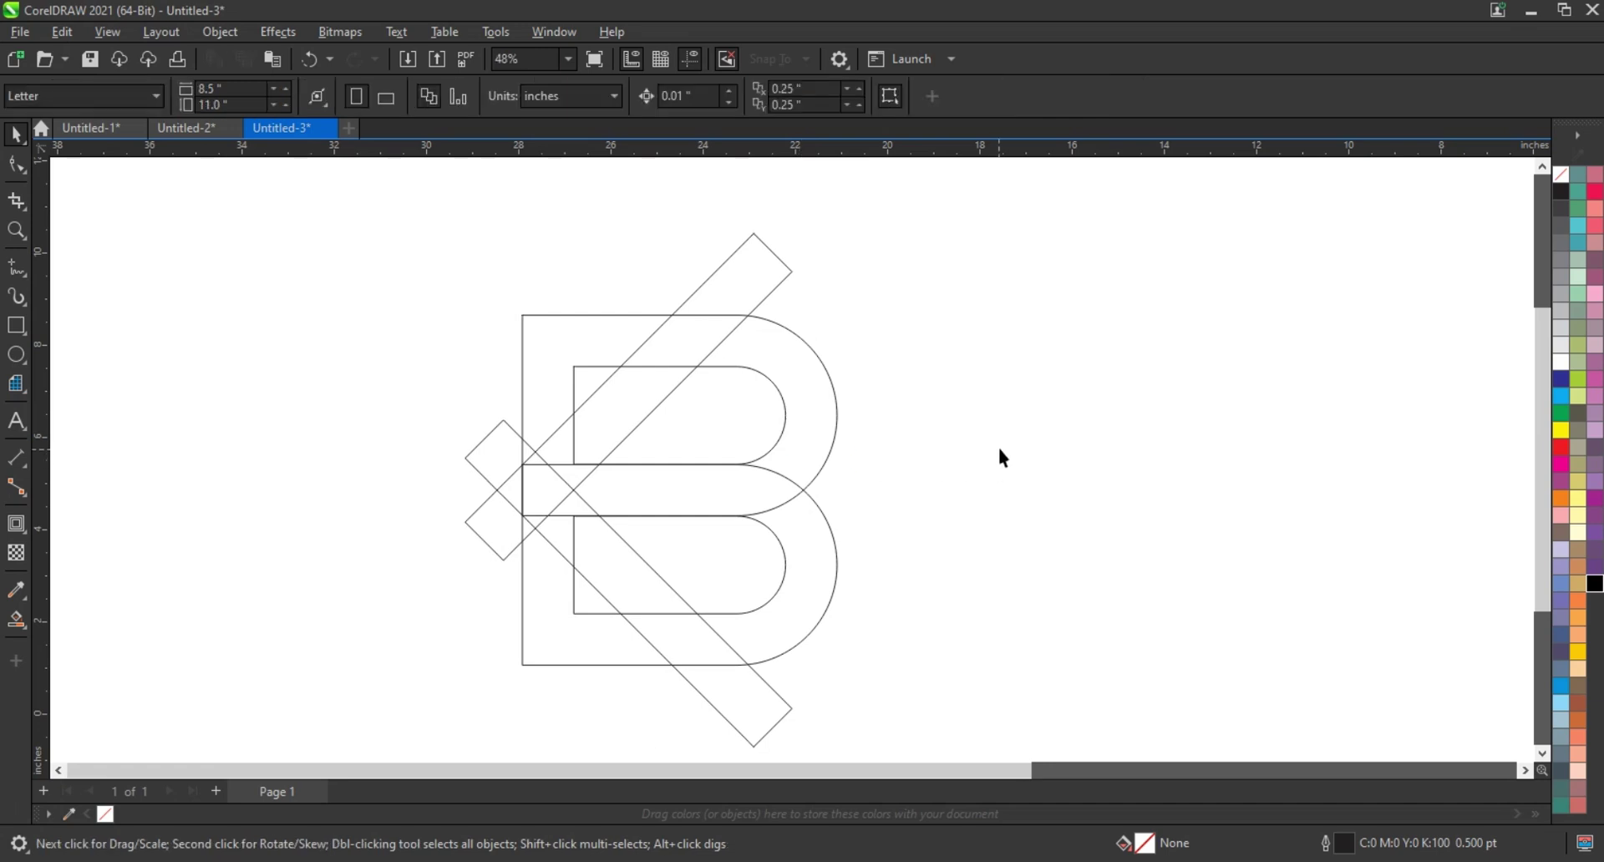
# Draw a horizontal line across the upper counter and copy it across the lower counter
pyautogui.click(18, 275)
pyautogui.moveTo(460, 389); pyautogui.dragTo(898, 389)
pyautogui.press('space')
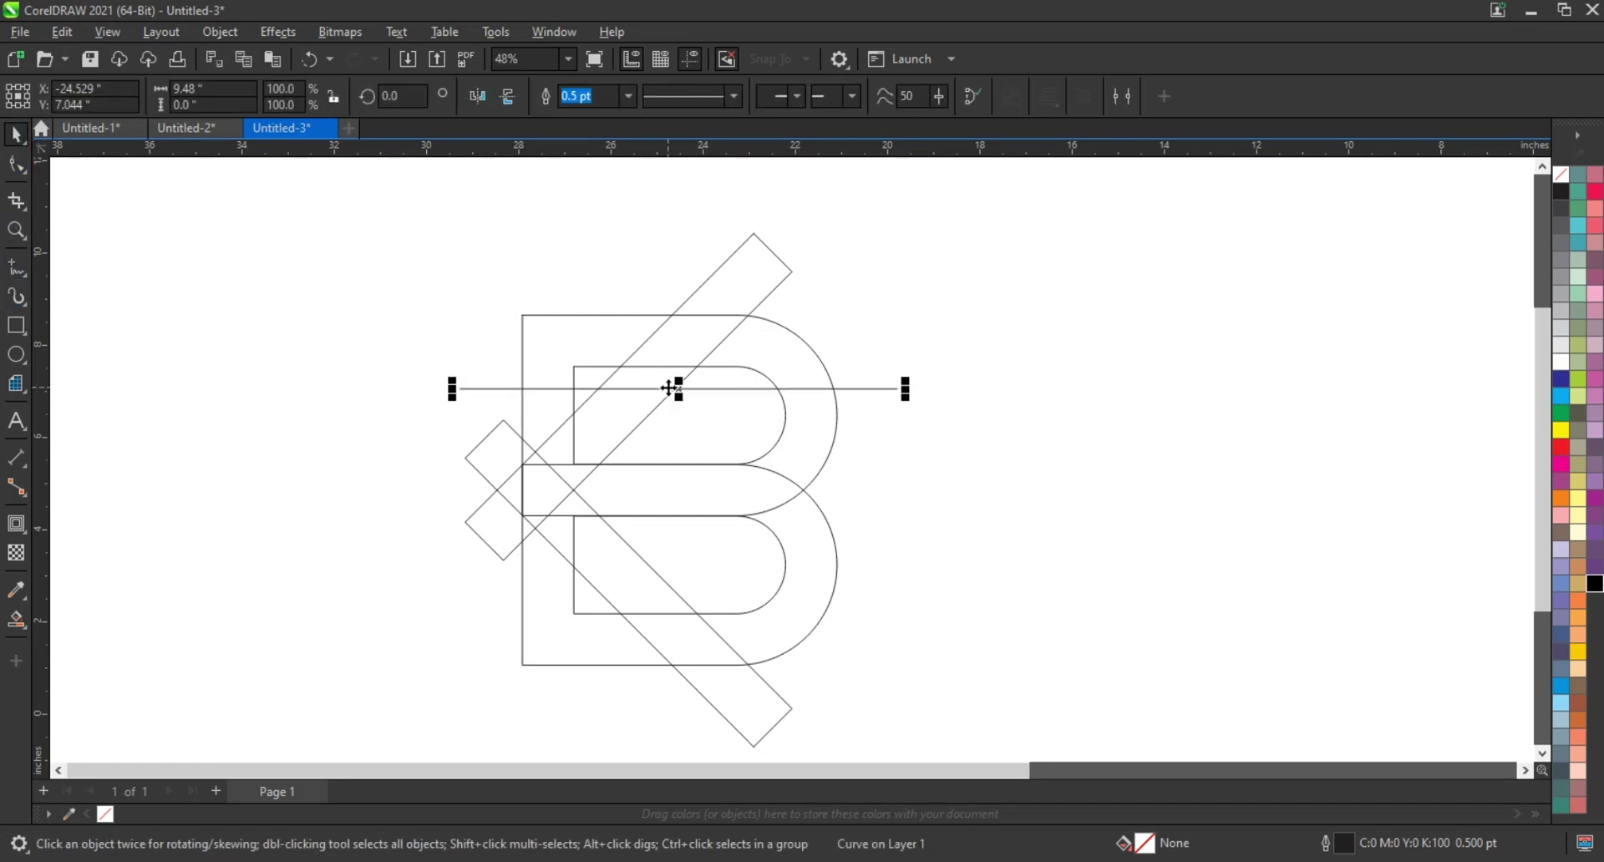
pyautogui.moveTo(680, 388); pyautogui.dragTo(658, 595)
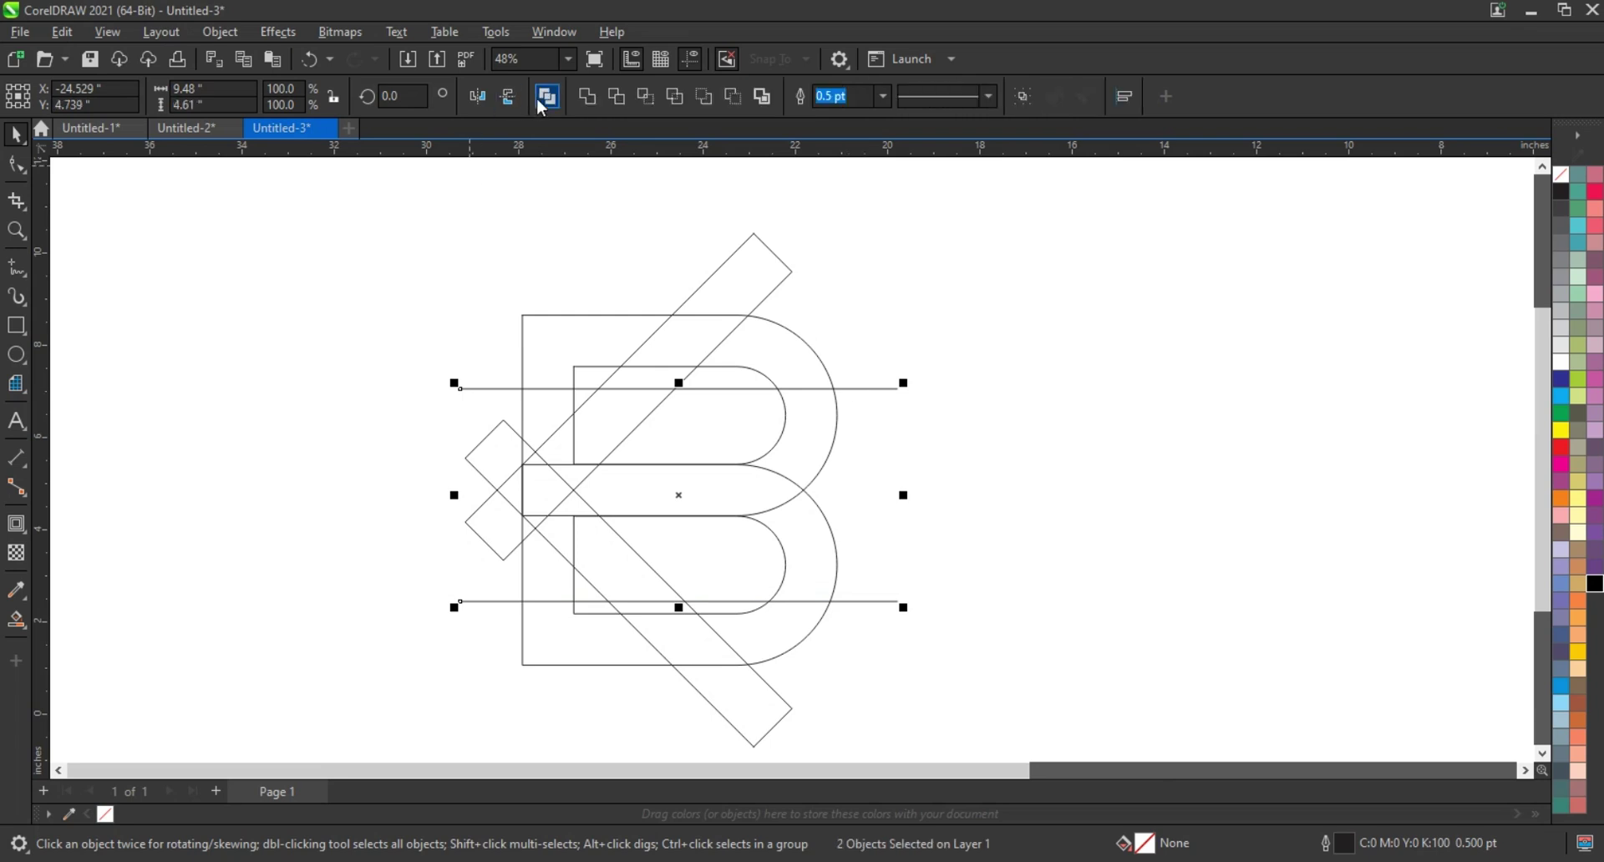
pyautogui.keyDown('shift'); pyautogui.click(597, 357); pyautogui.keyUp('shift')
pyautogui.press('F7')
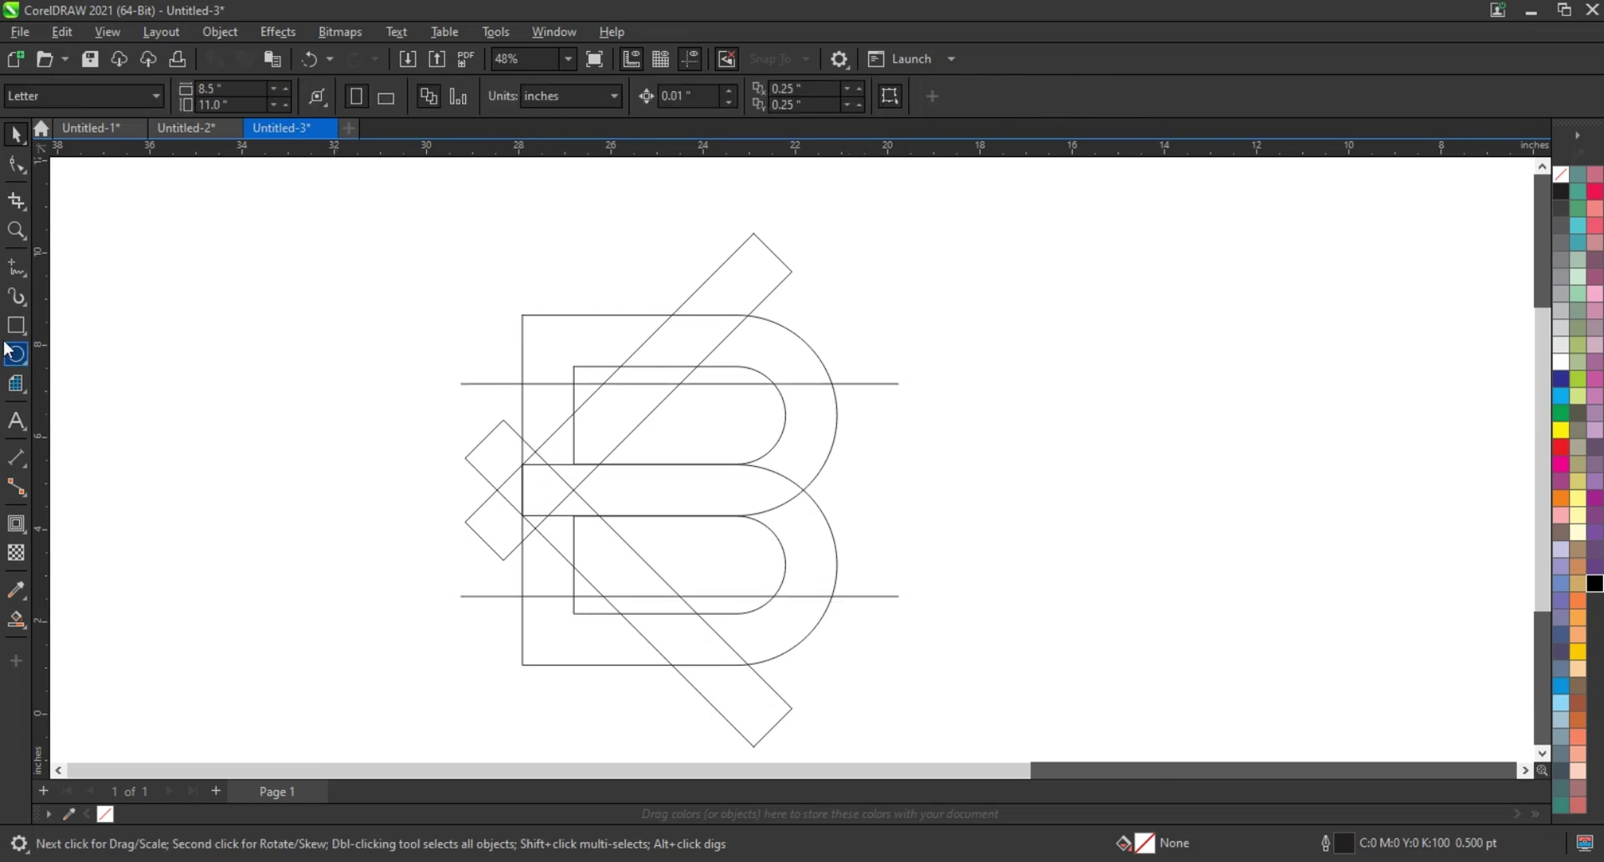
# Draw a circle overlapping the B's lower bowl as an extra construction shape
pyautogui.moveTo(651, 452); pyautogui.dragTo(835, 646)
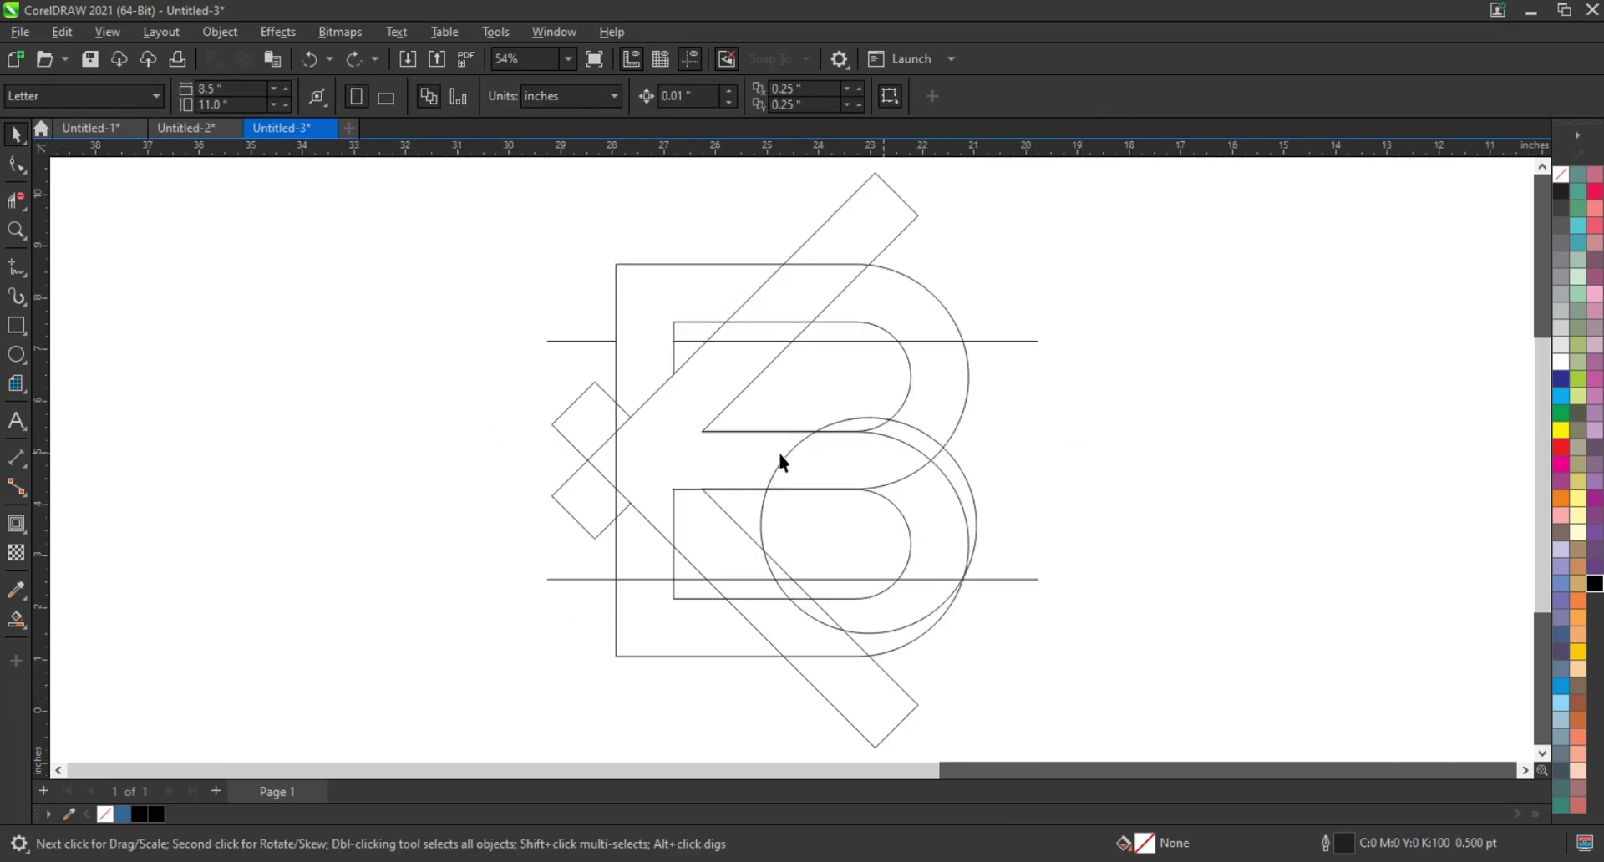
pyautogui.scroll(-1, 780, 455)
pyautogui.moveTo(1110, 712); pyautogui.dragTo(1109, 713)
pyautogui.scroll(1, 782, 455)
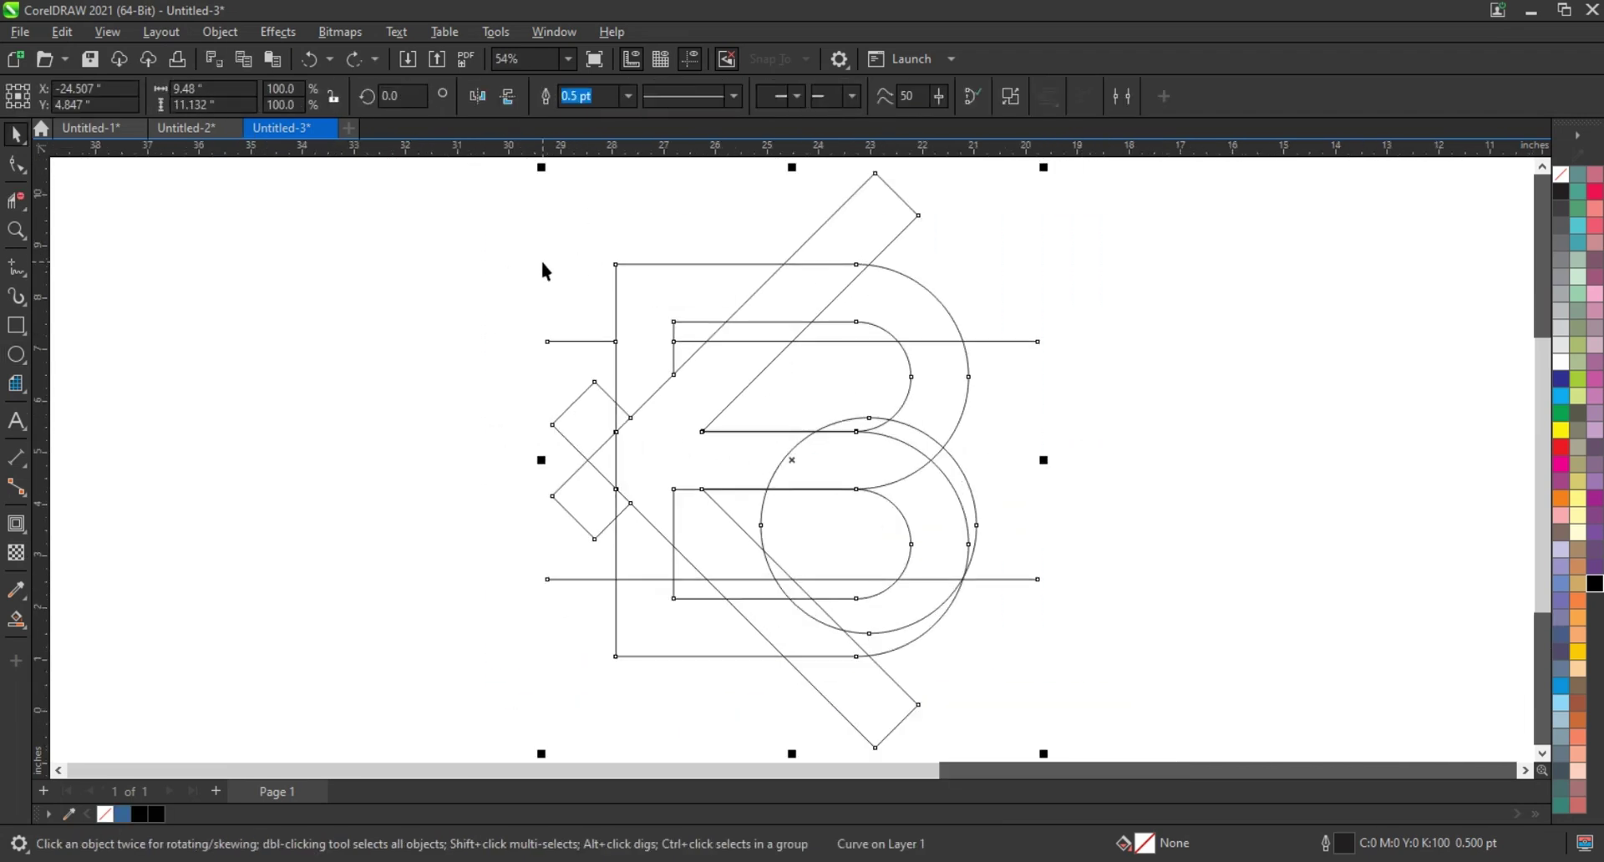
pyautogui.click(111, 544)
# Smart Fill every enclosed region of the stem, both bowls and the diagonal wedges
pyautogui.click(15, 619)
pyautogui.click(937, 371)
pyautogui.click(924, 323)
pyautogui.click(827, 288)
pyautogui.click(661, 314)
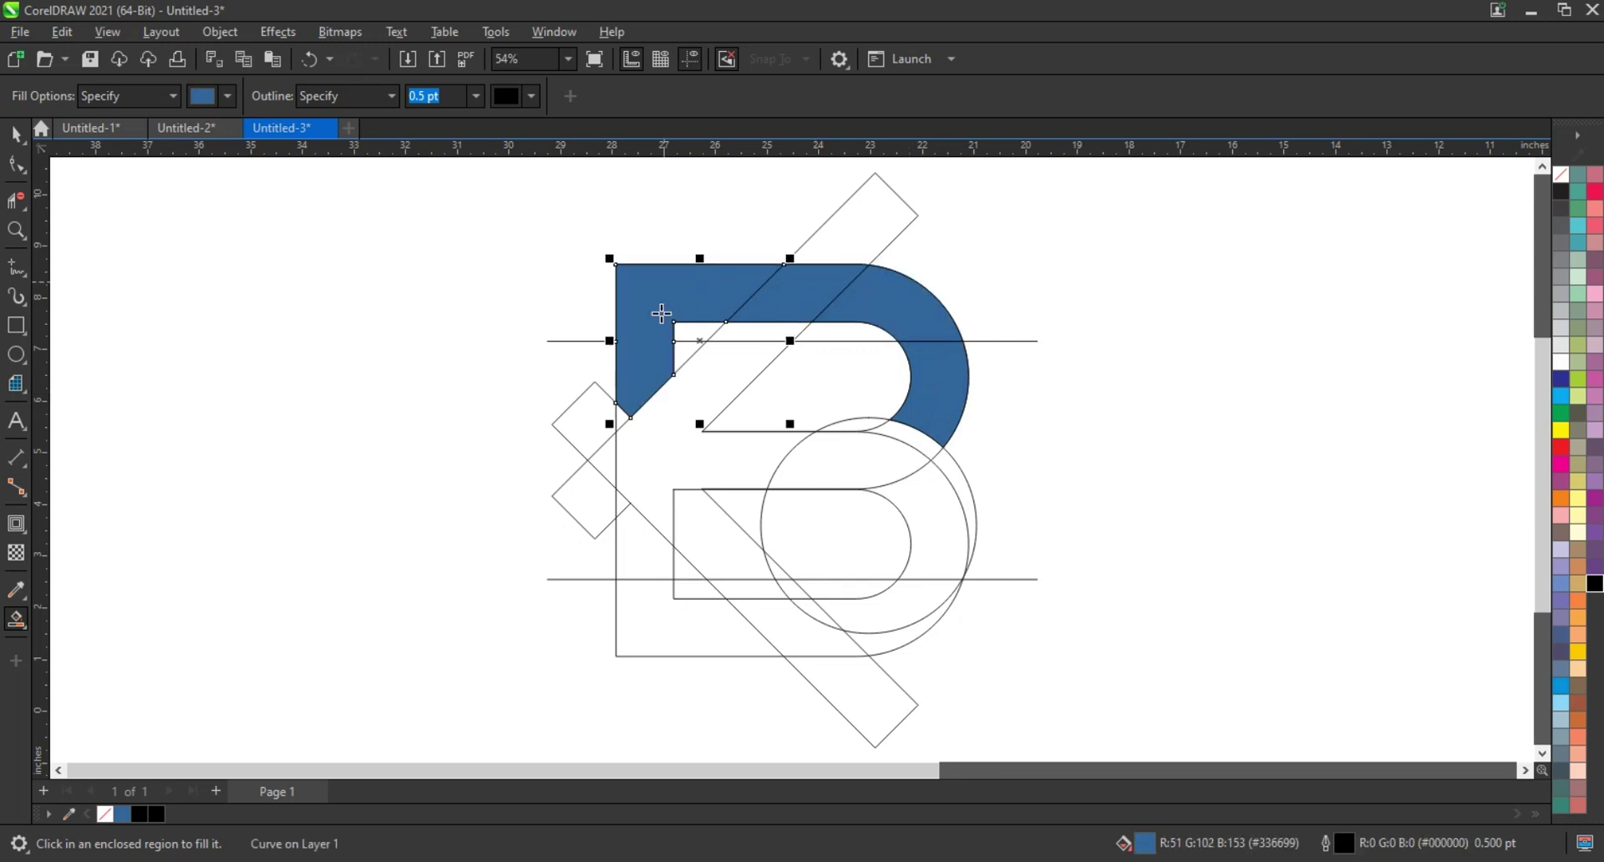
pyautogui.click(648, 515)
pyautogui.click(652, 547)
pyautogui.click(735, 623)
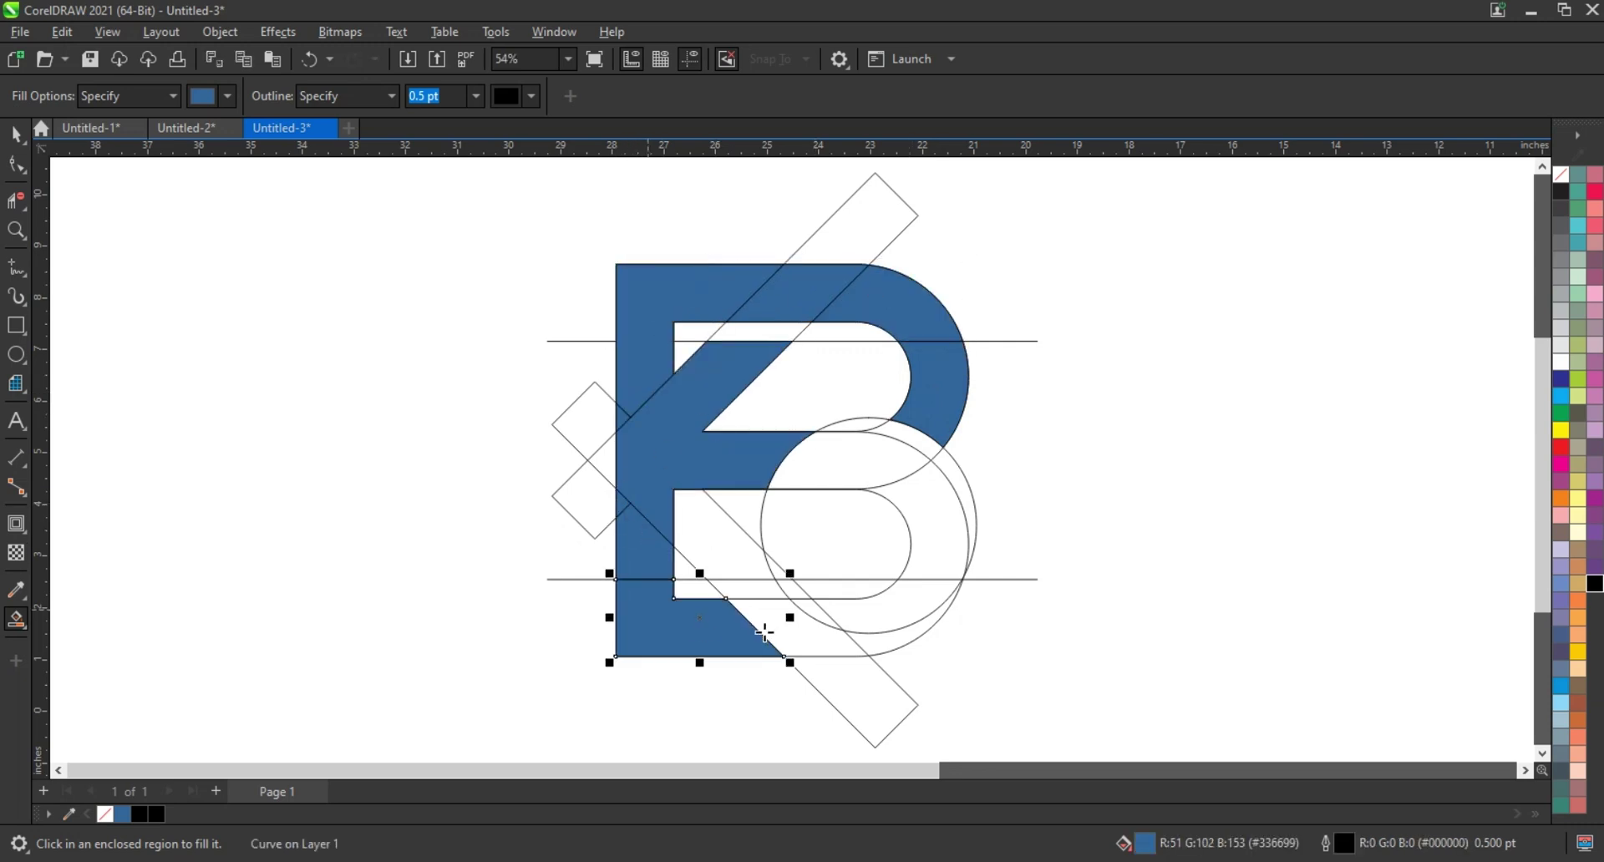
pyautogui.click(814, 619)
pyautogui.click(827, 614)
pyautogui.click(919, 610)
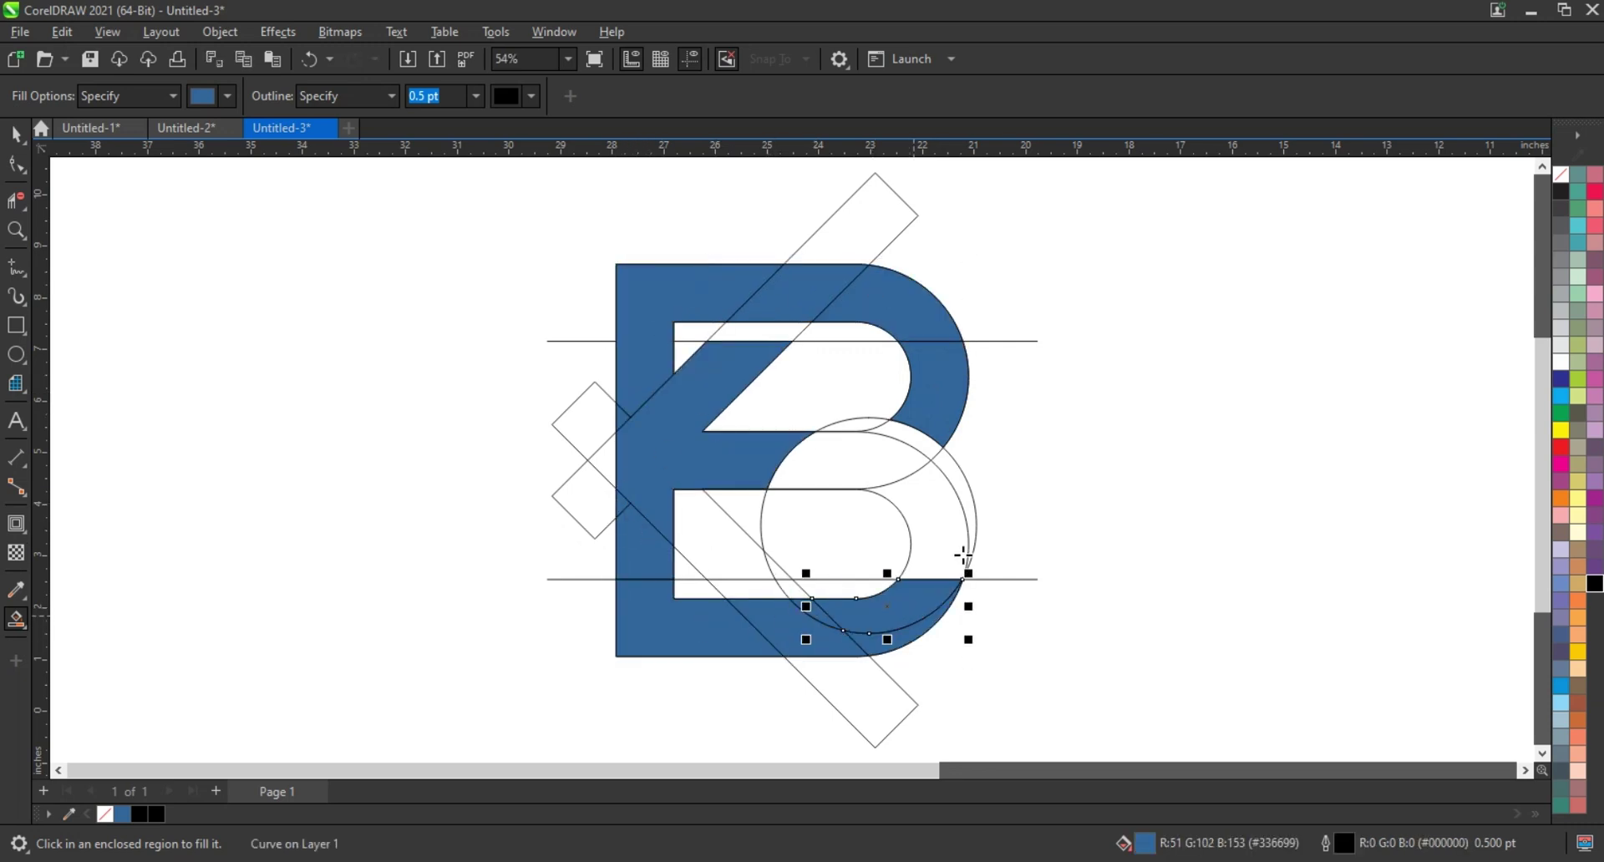
pyautogui.click(944, 502)
pyautogui.click(904, 438)
pyautogui.scroll(-1, 961, 468)
pyautogui.click(775, 535)
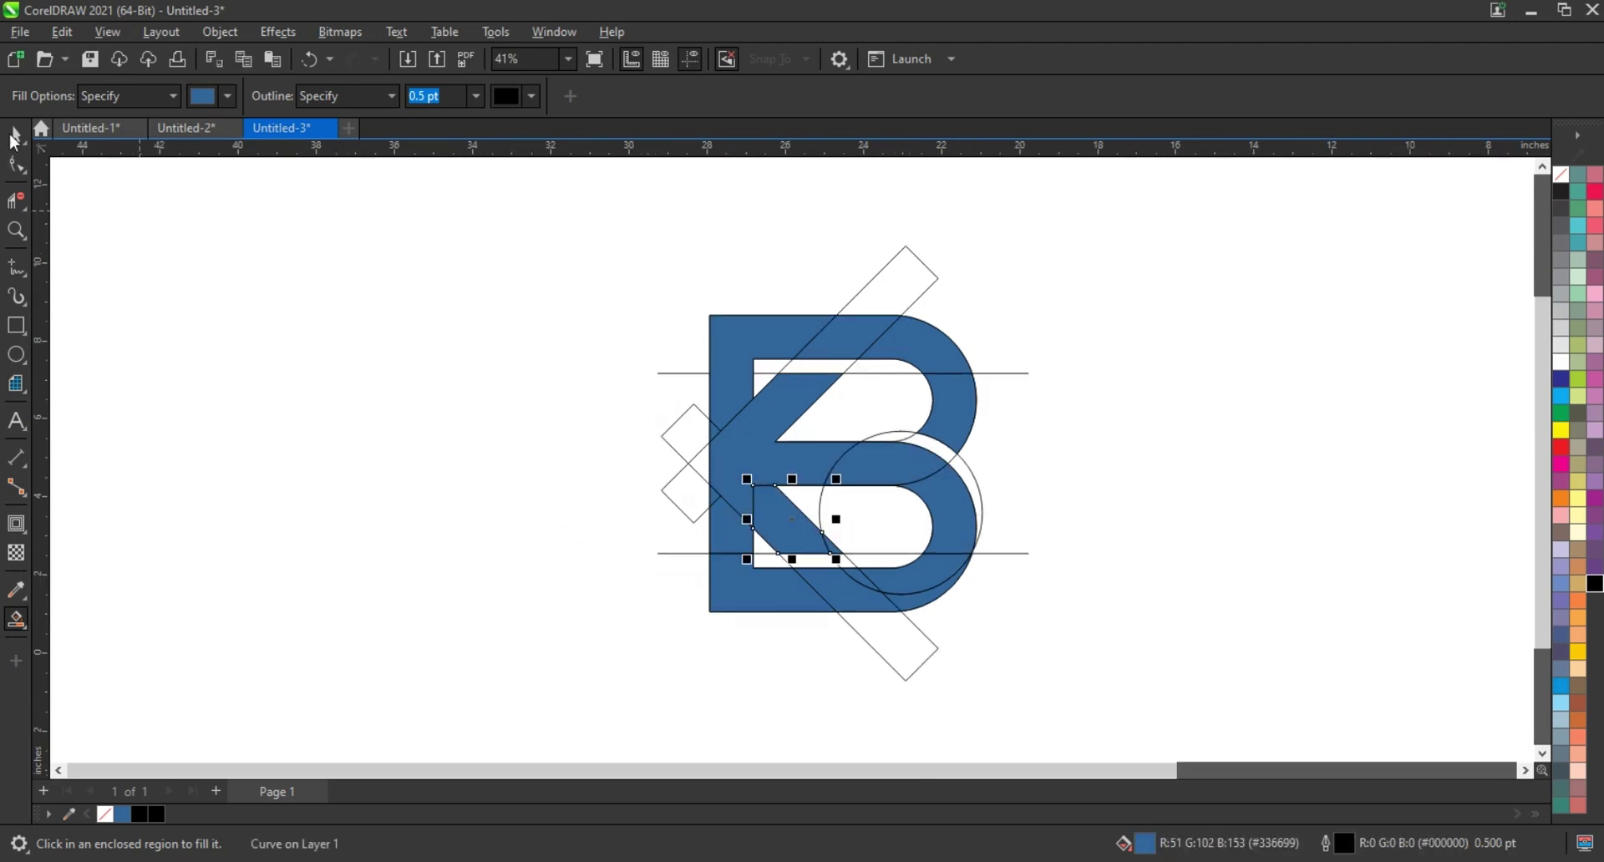
# Marquee-select the filled pieces and merge them into one solid black B
pyautogui.press('space')
pyautogui.moveTo(1168, 276); pyautogui.dragTo(580, 673)
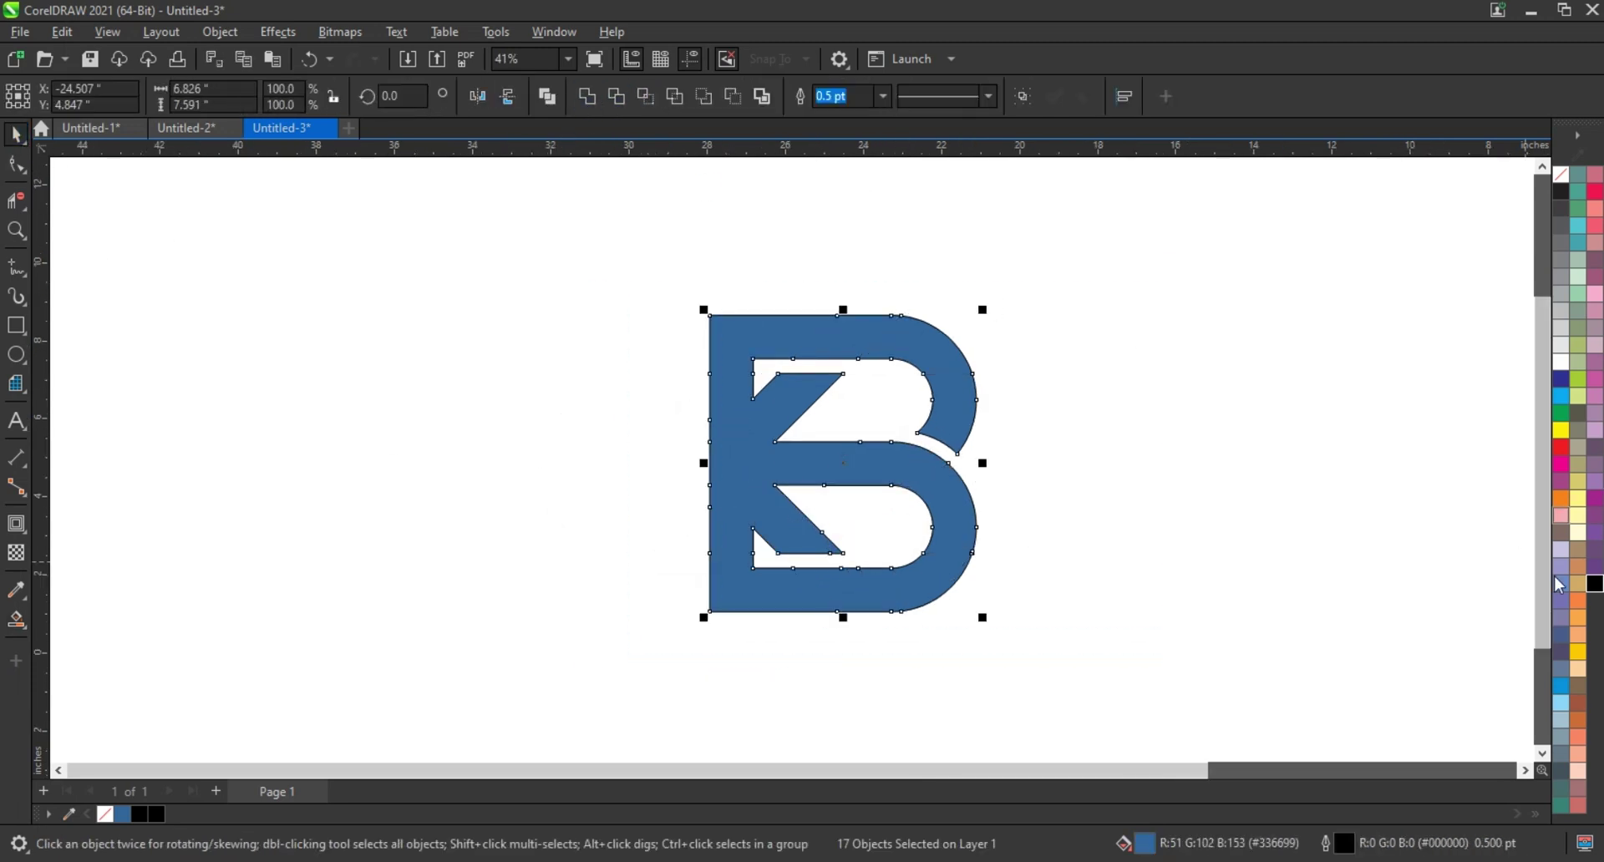
pyautogui.scroll(1, 1069, 649)
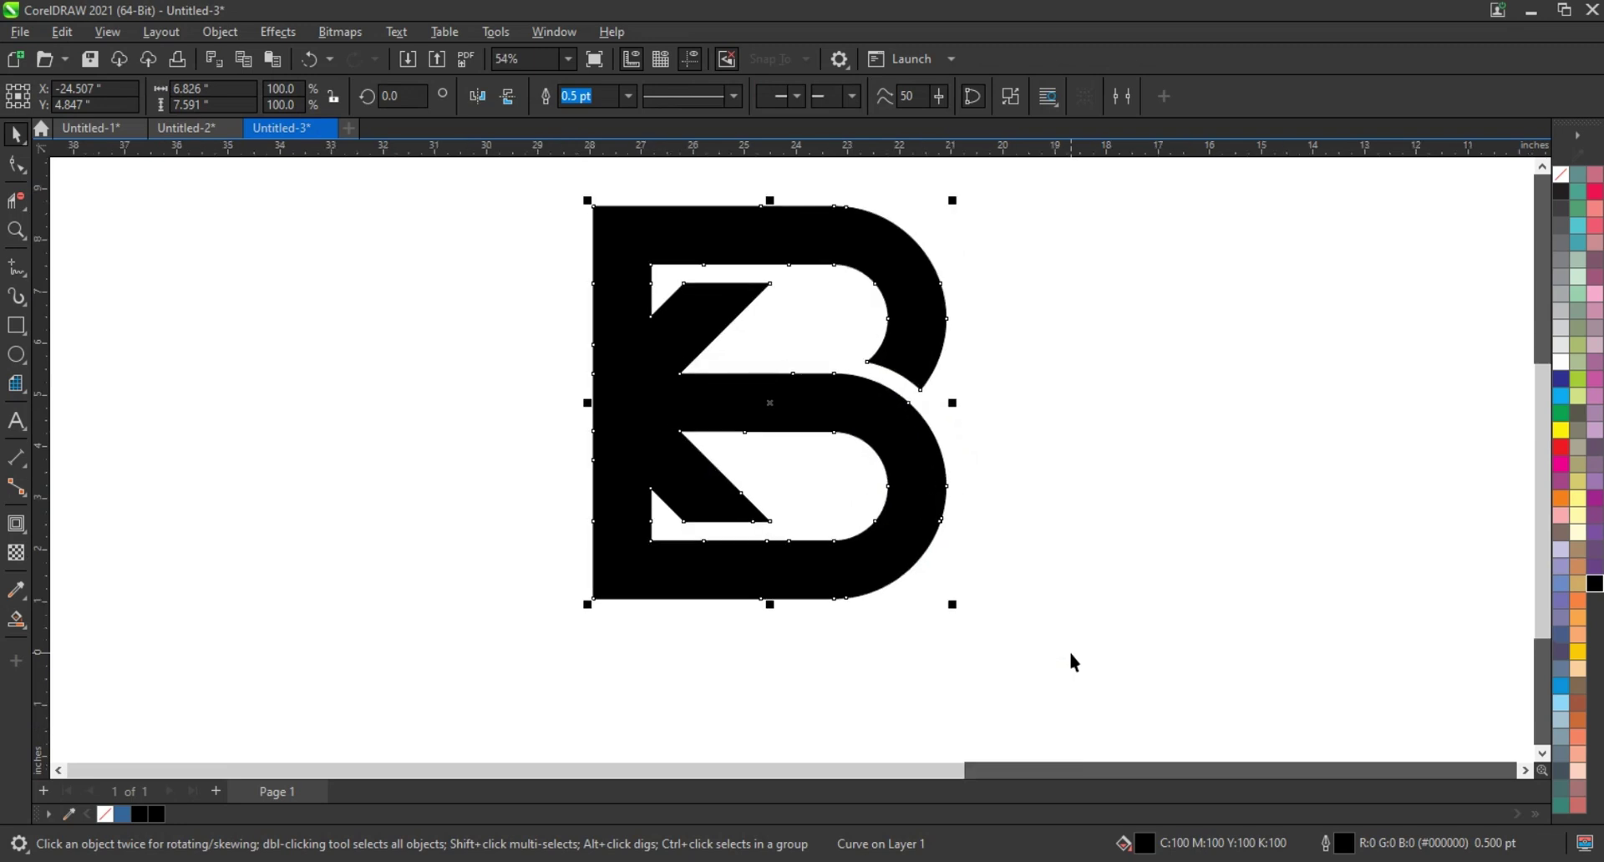
pyautogui.click(1072, 540)
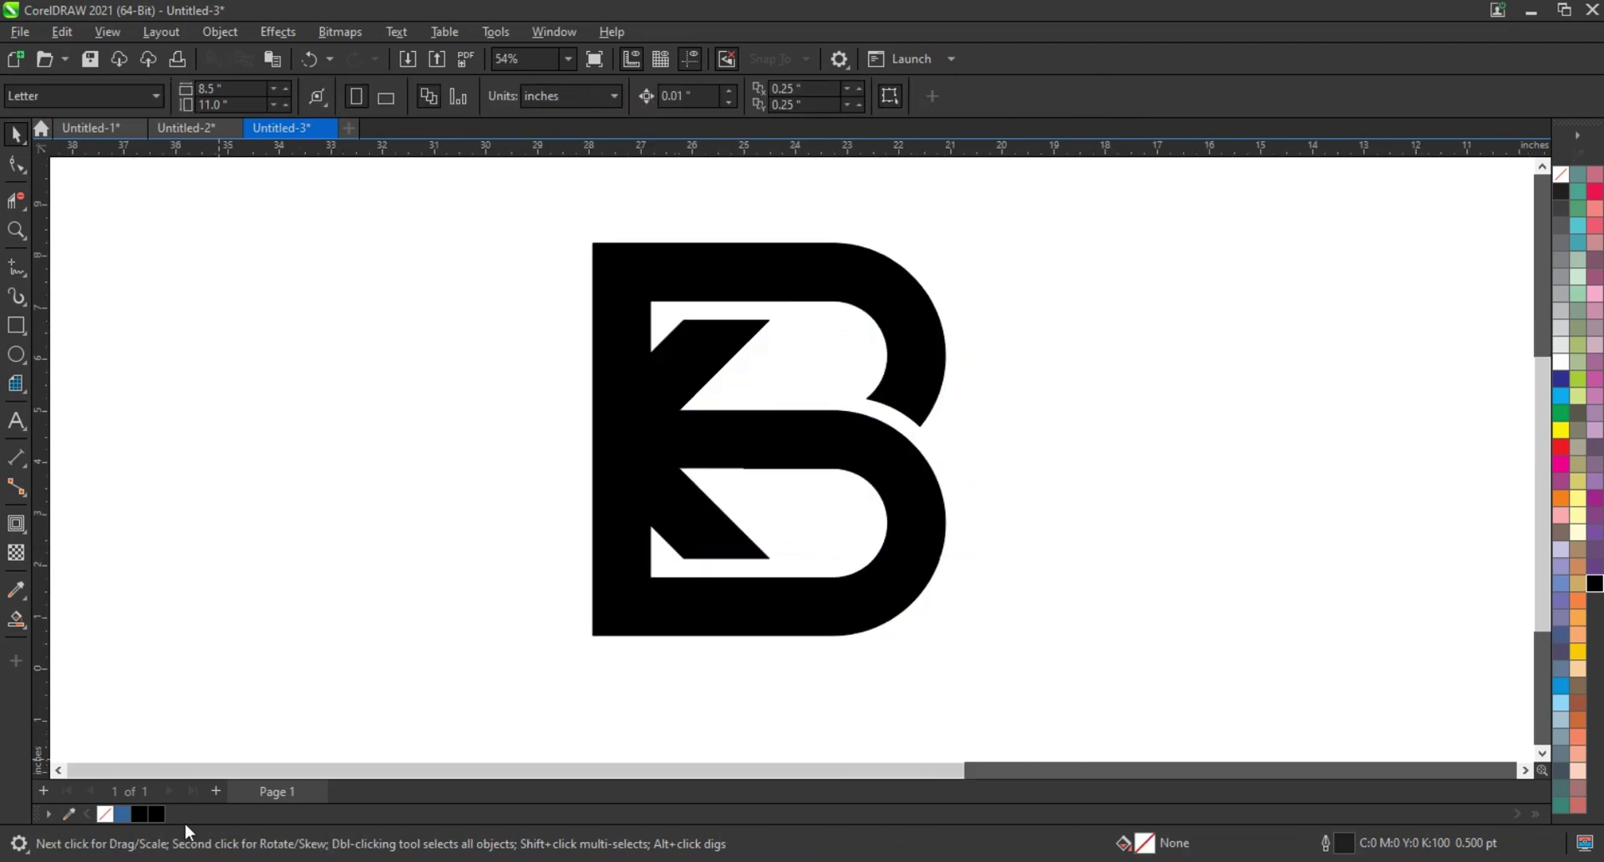
pyautogui.hotkey('ctrl', 'n')
# Draw a rectangle and round its right corners with the Shape tool into a D
pyautogui.click(16, 326)
pyautogui.moveTo(548, 311); pyautogui.dragTo(740, 478)
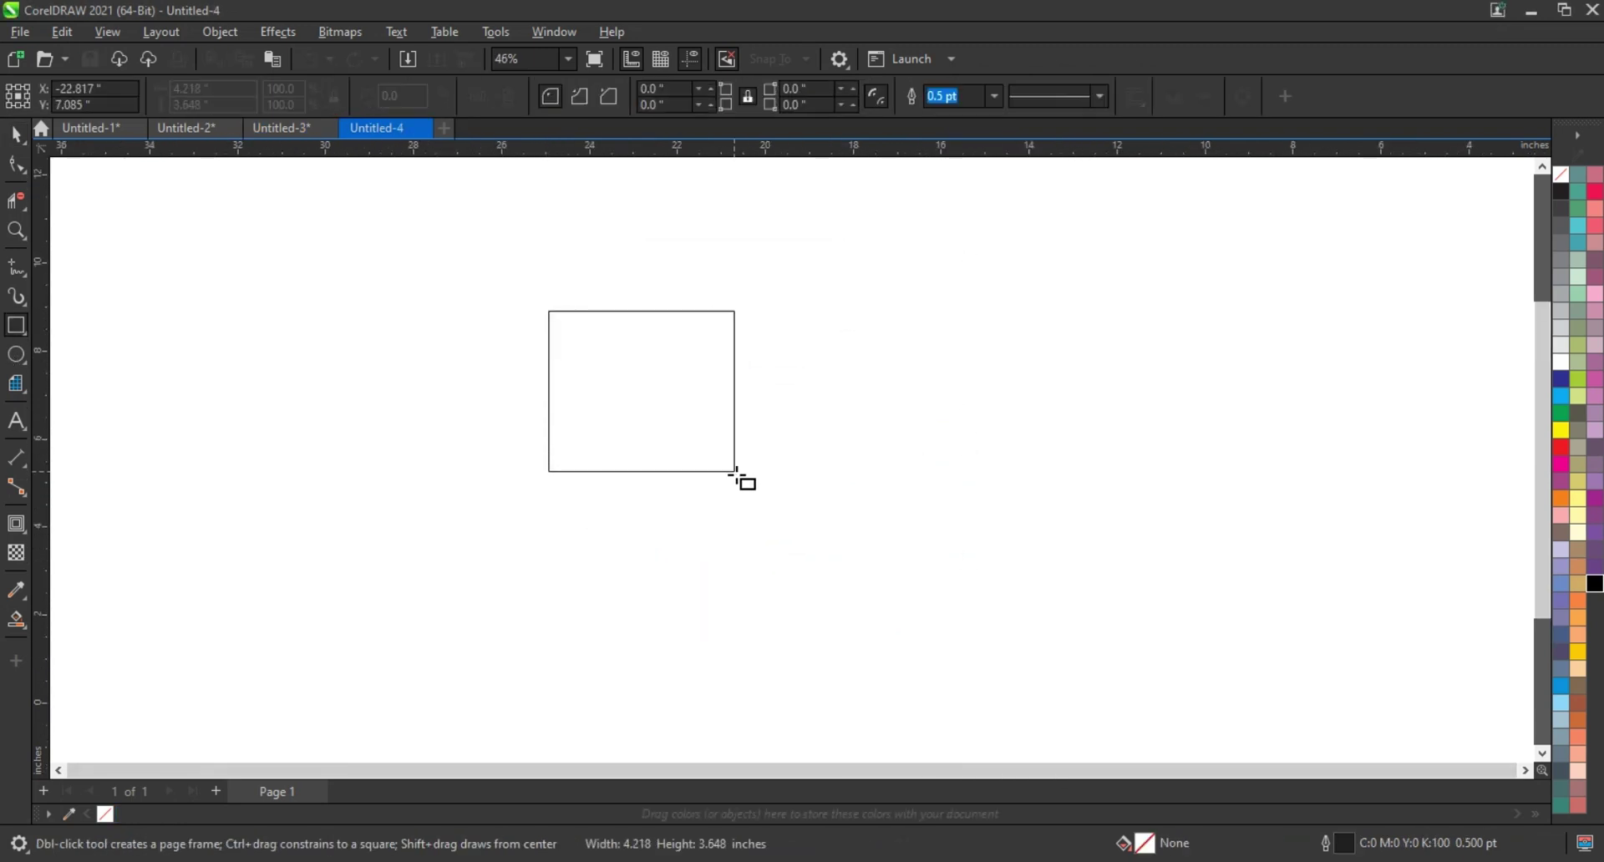
pyautogui.press('F10')
pyautogui.moveTo(739, 311); pyautogui.dragTo(721, 545)
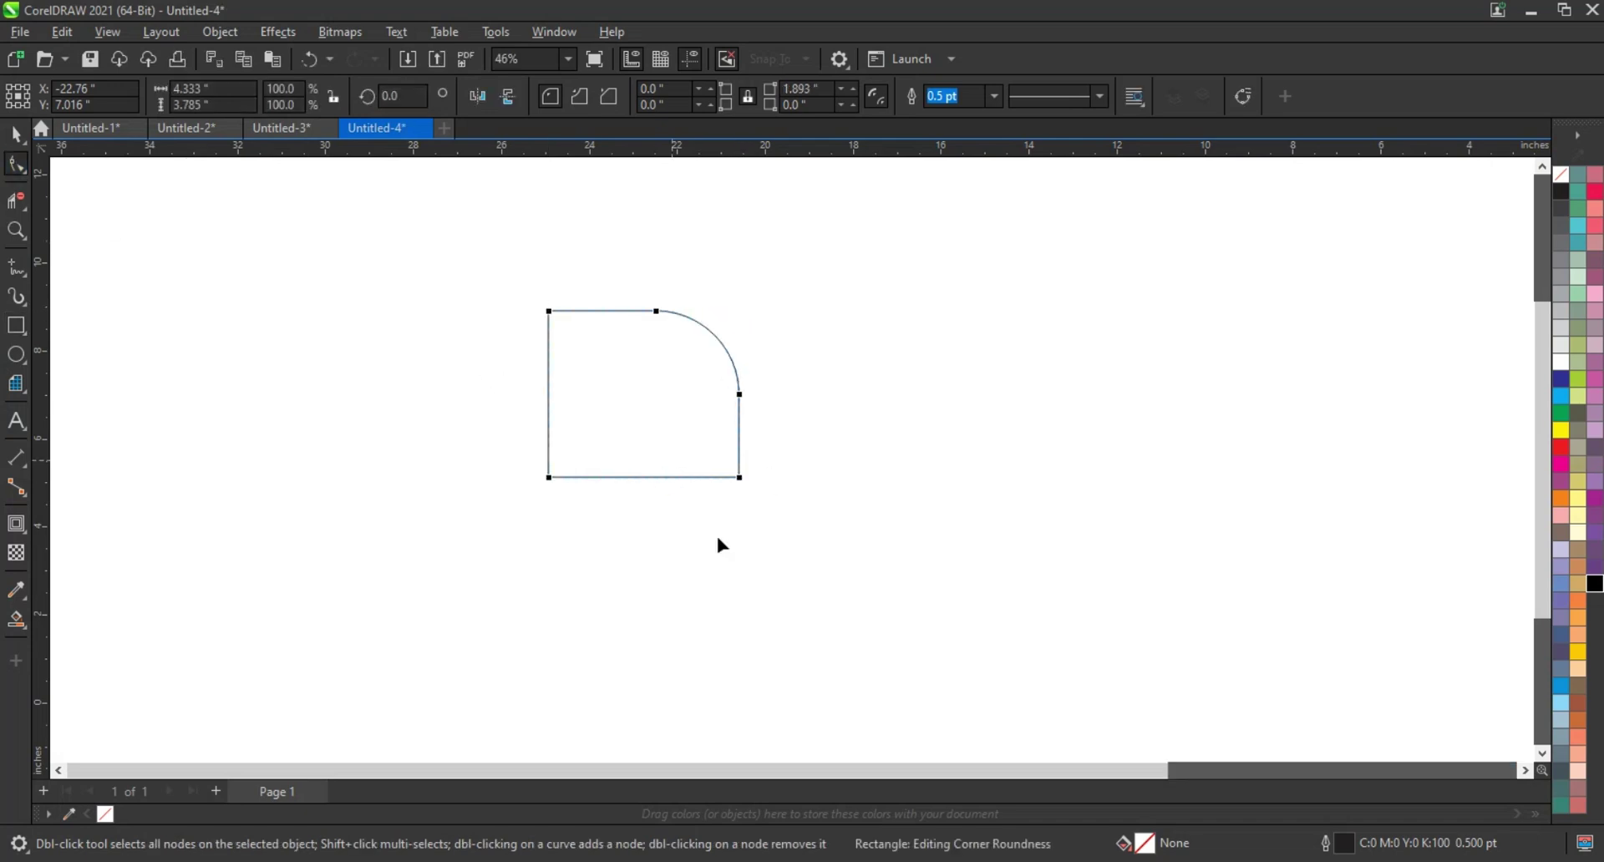
pyautogui.click(15, 136)
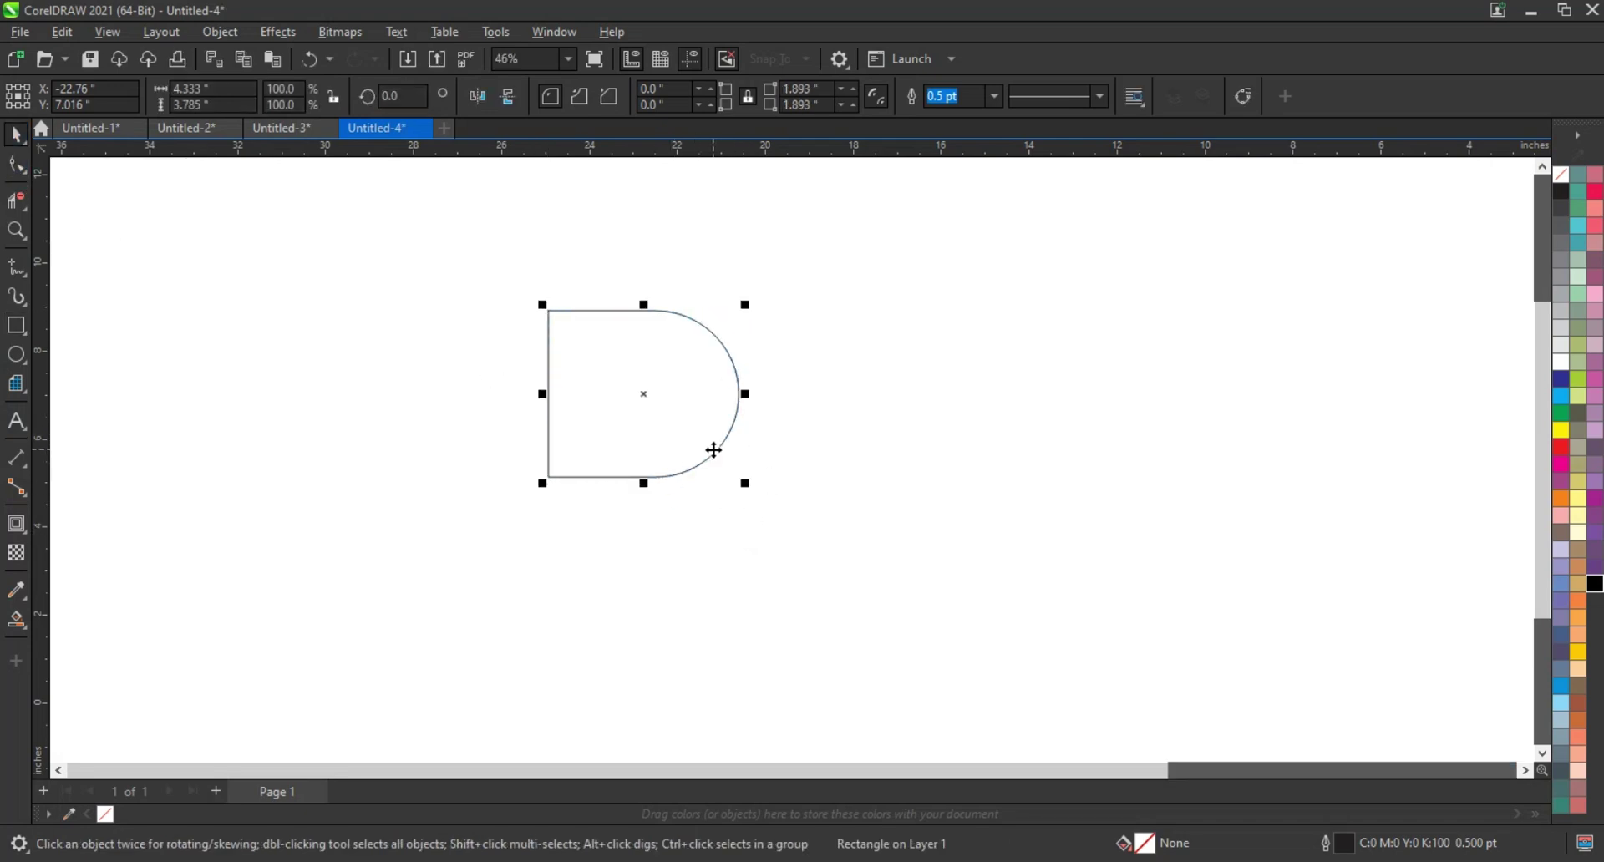
# Give the D an inward contour with 3 steps
pyautogui.click(16, 523)
pyautogui.moveTo(652, 367); pyautogui.dragTo(640, 376)
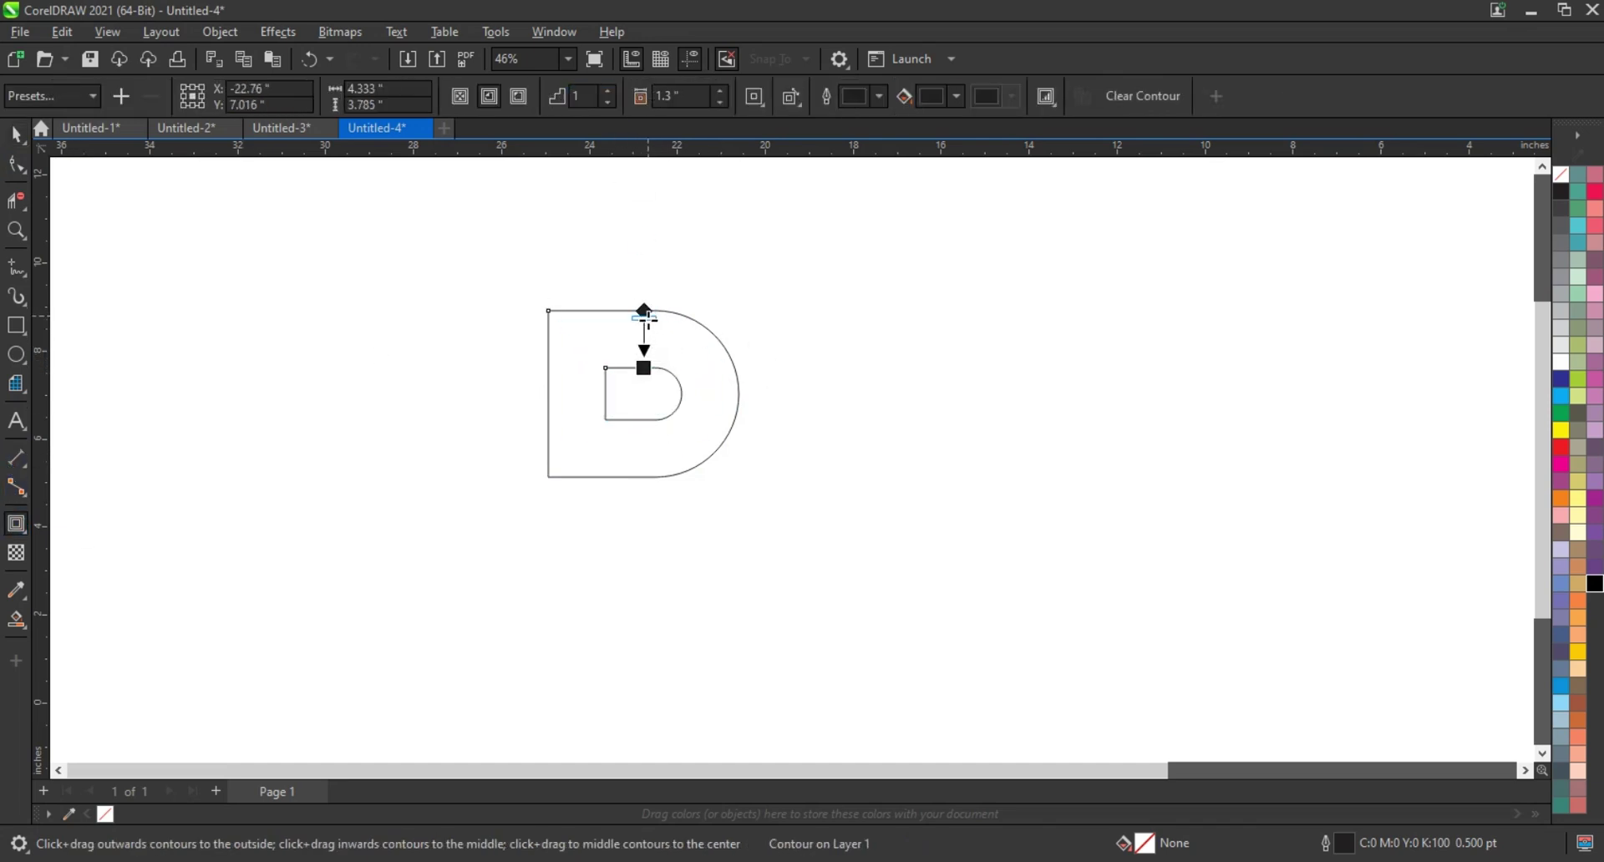
pyautogui.moveTo(646, 319); pyautogui.dragTo(643, 387)
# Smart Fill the outer and inner D rings, then colour them dark grey K90
pyautogui.click(16, 616)
pyautogui.click(726, 375)
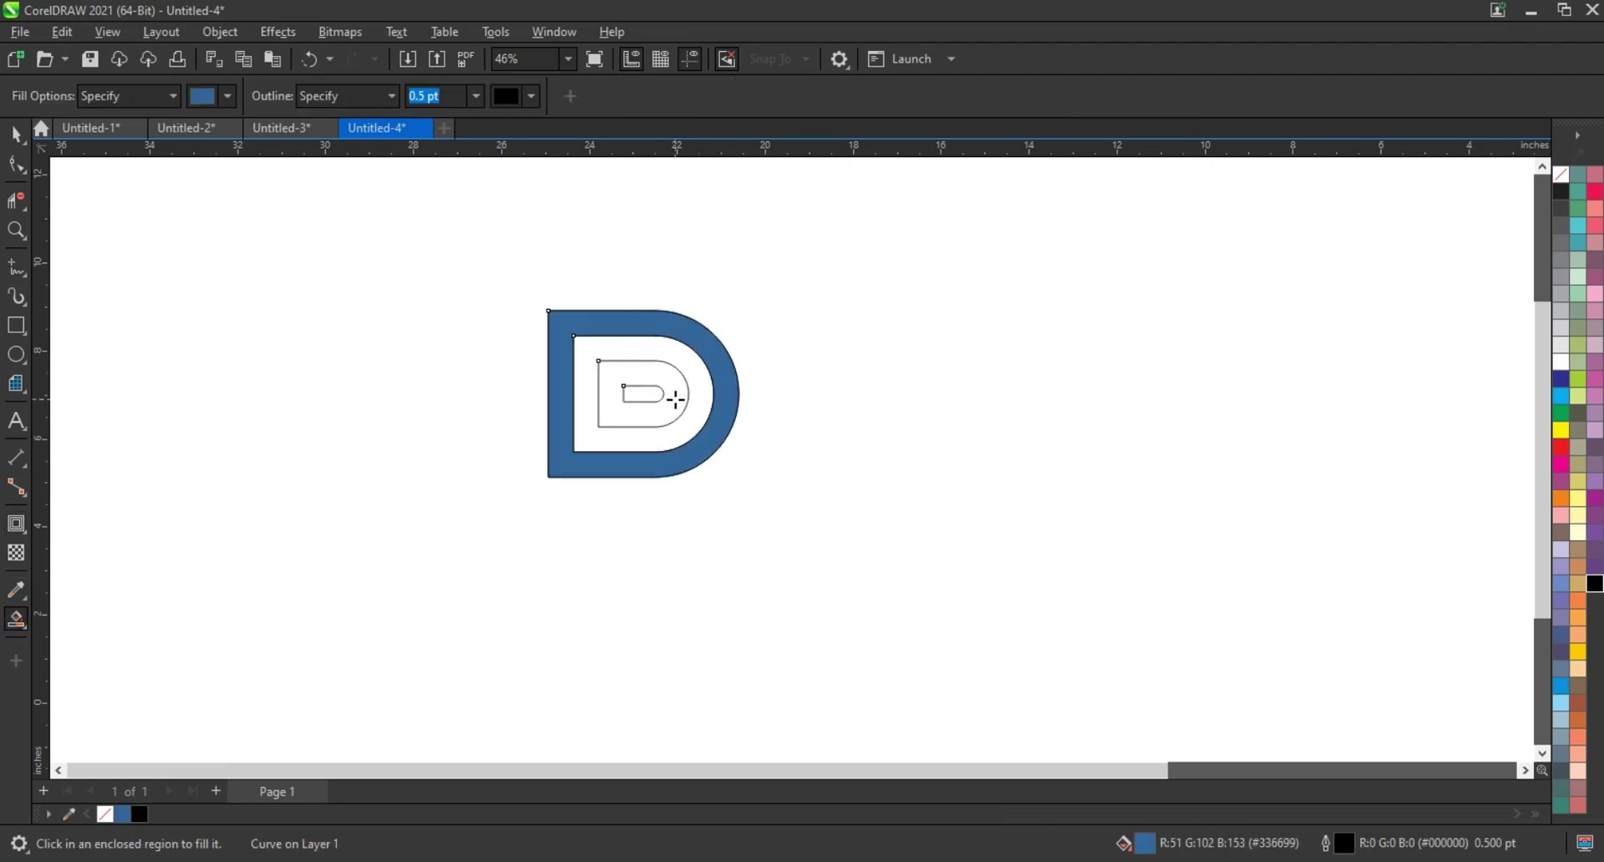
pyautogui.click(677, 405)
pyautogui.click(15, 134)
pyautogui.moveTo(648, 376); pyautogui.dragTo(655, 365)
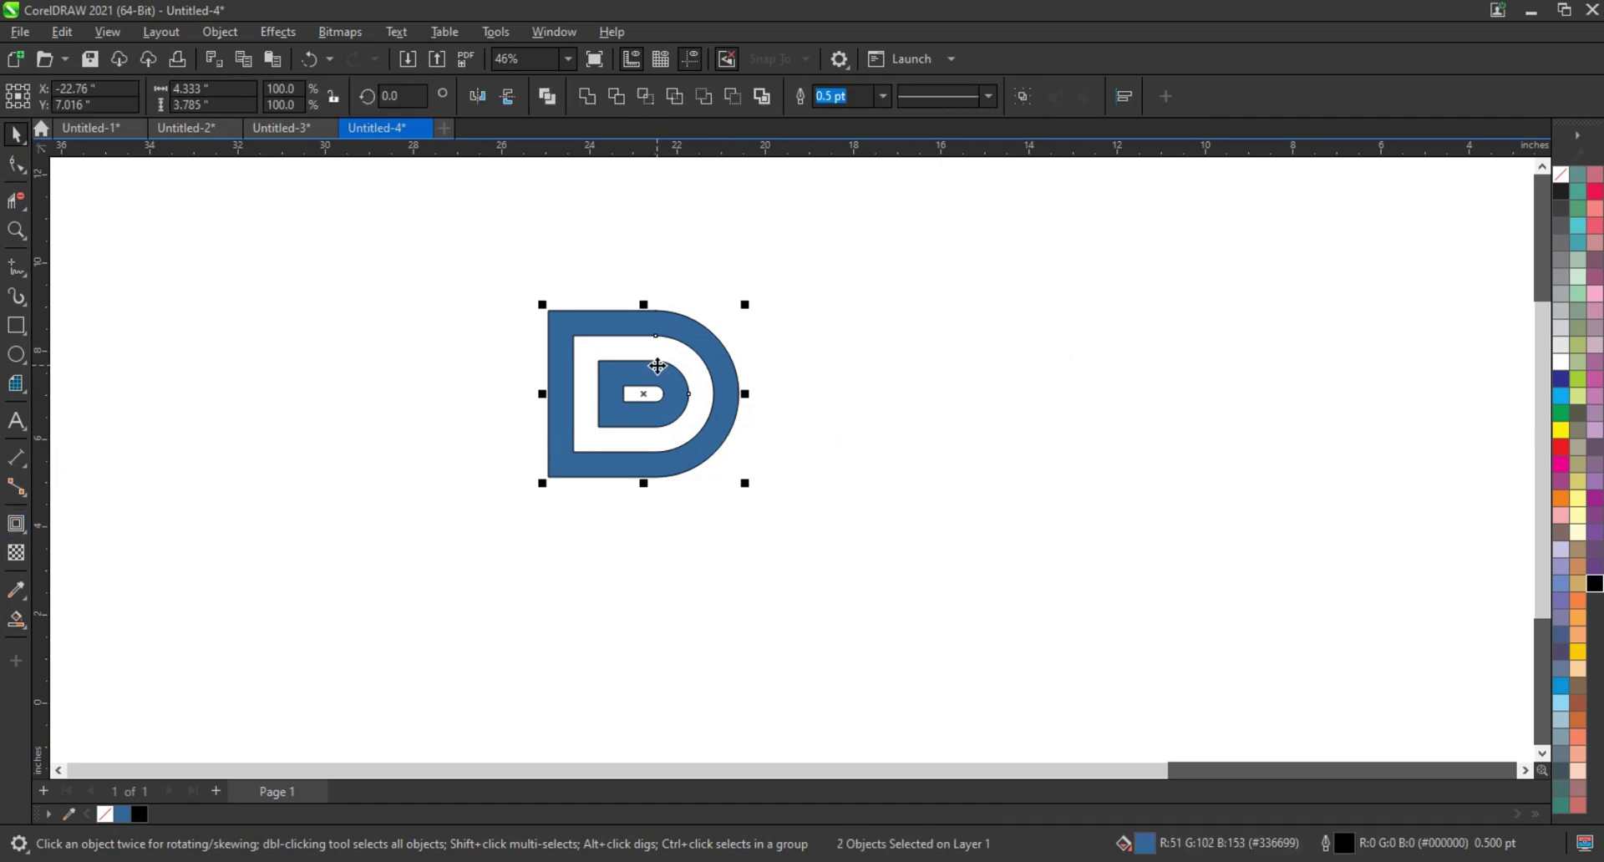
pyautogui.click(1561, 208)
# Drag-copy the grey D below the original to form a B and select all its parts
pyautogui.moveTo(630, 421); pyautogui.dragTo(628, 559)
pyautogui.click(795, 499)
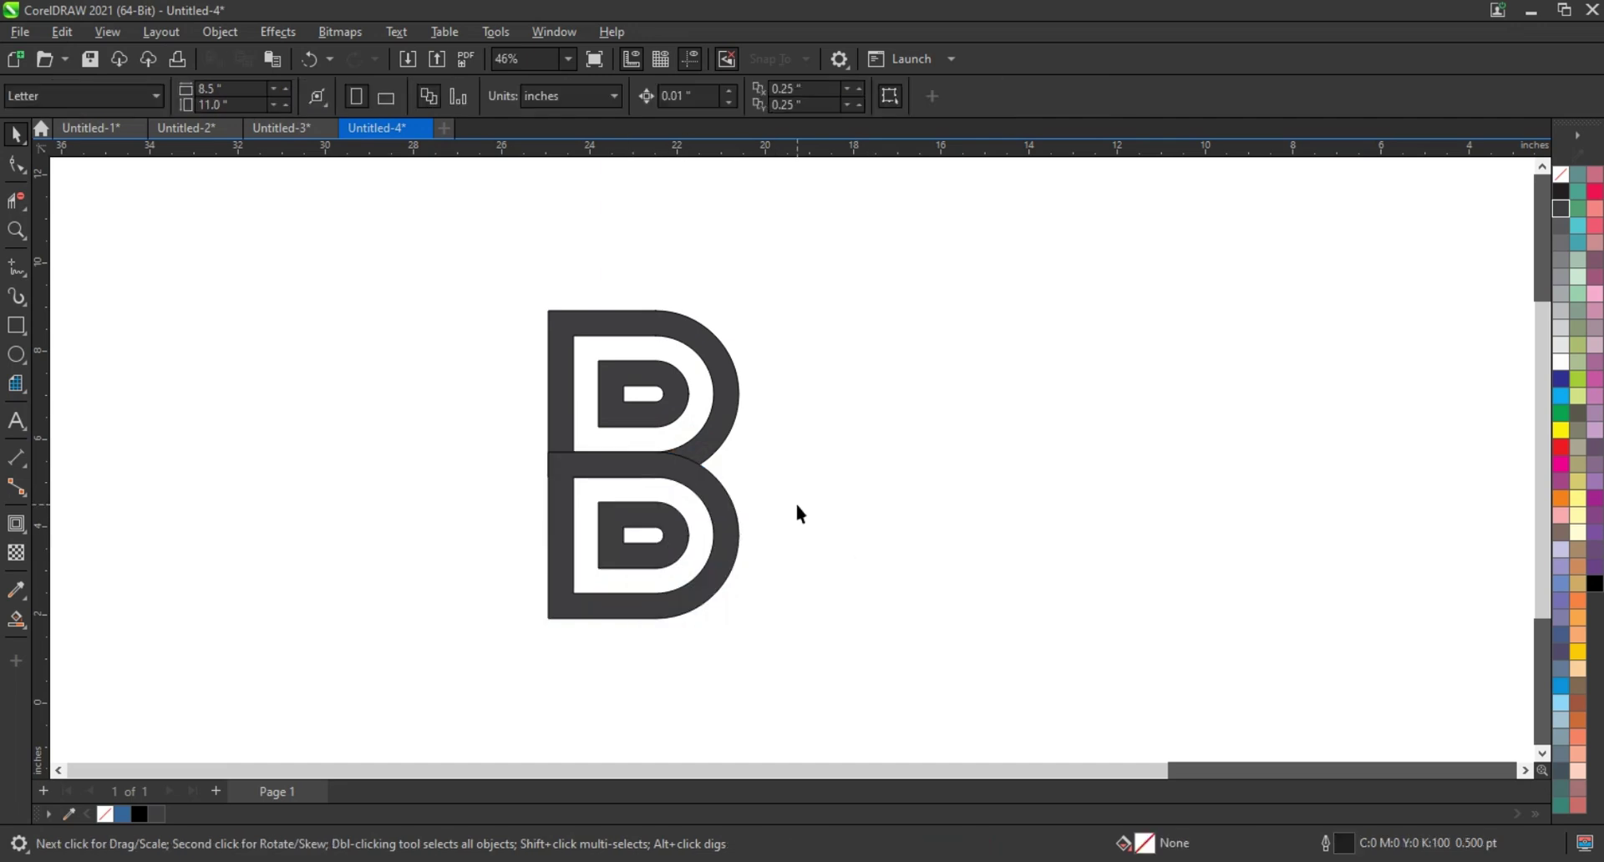
pyautogui.moveTo(811, 673); pyautogui.dragTo(811, 673)
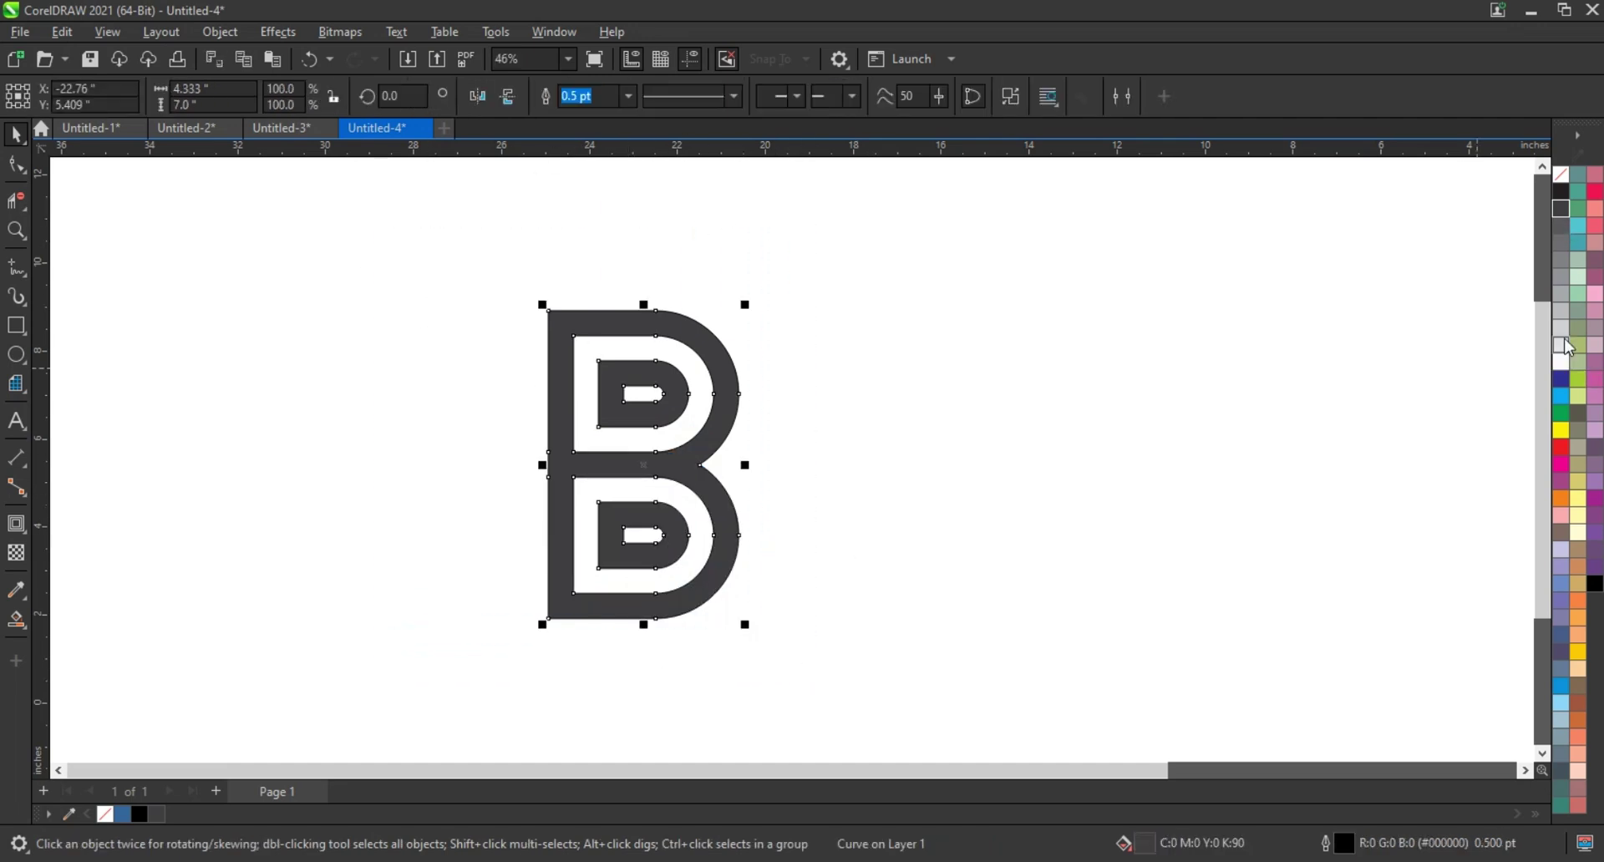
# Remove the B's fill, mirror-copy it to overlap the original, and combine both halves
pyautogui.click(1560, 174)
pyautogui.hotkey('ctrl', 'l')
pyautogui.moveTo(542, 464)
pyautogui.mouseDown()
pyautogui.moveTo(817, 510)
pyautogui.moveTo(835, 480)
pyautogui.mouseUp()
pyautogui.press('F4')
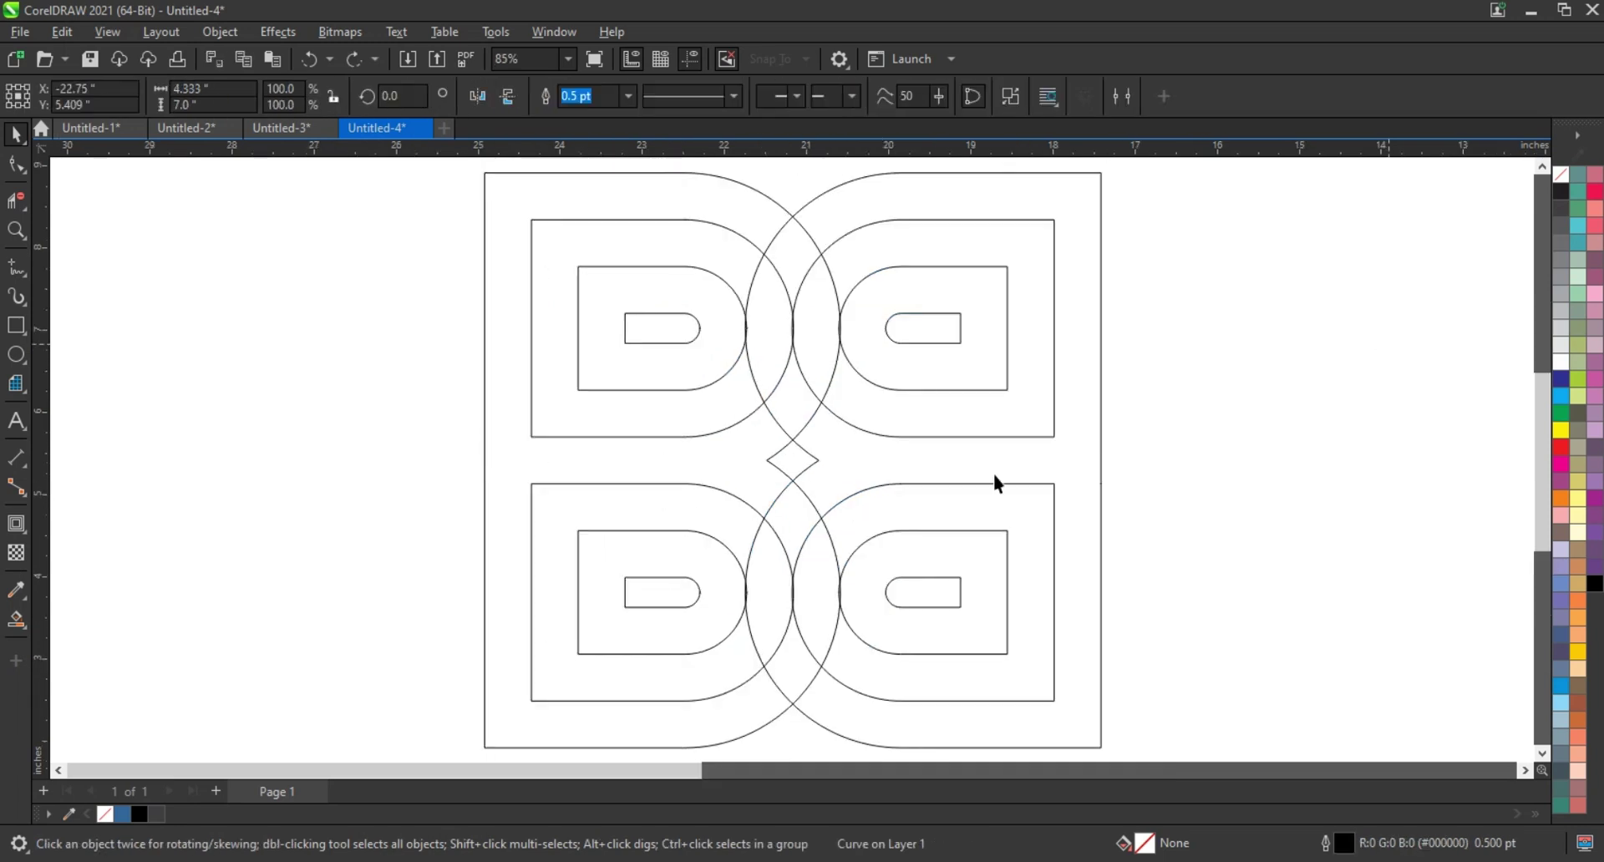
pyautogui.moveTo(958, 497); pyautogui.dragTo(949, 498)
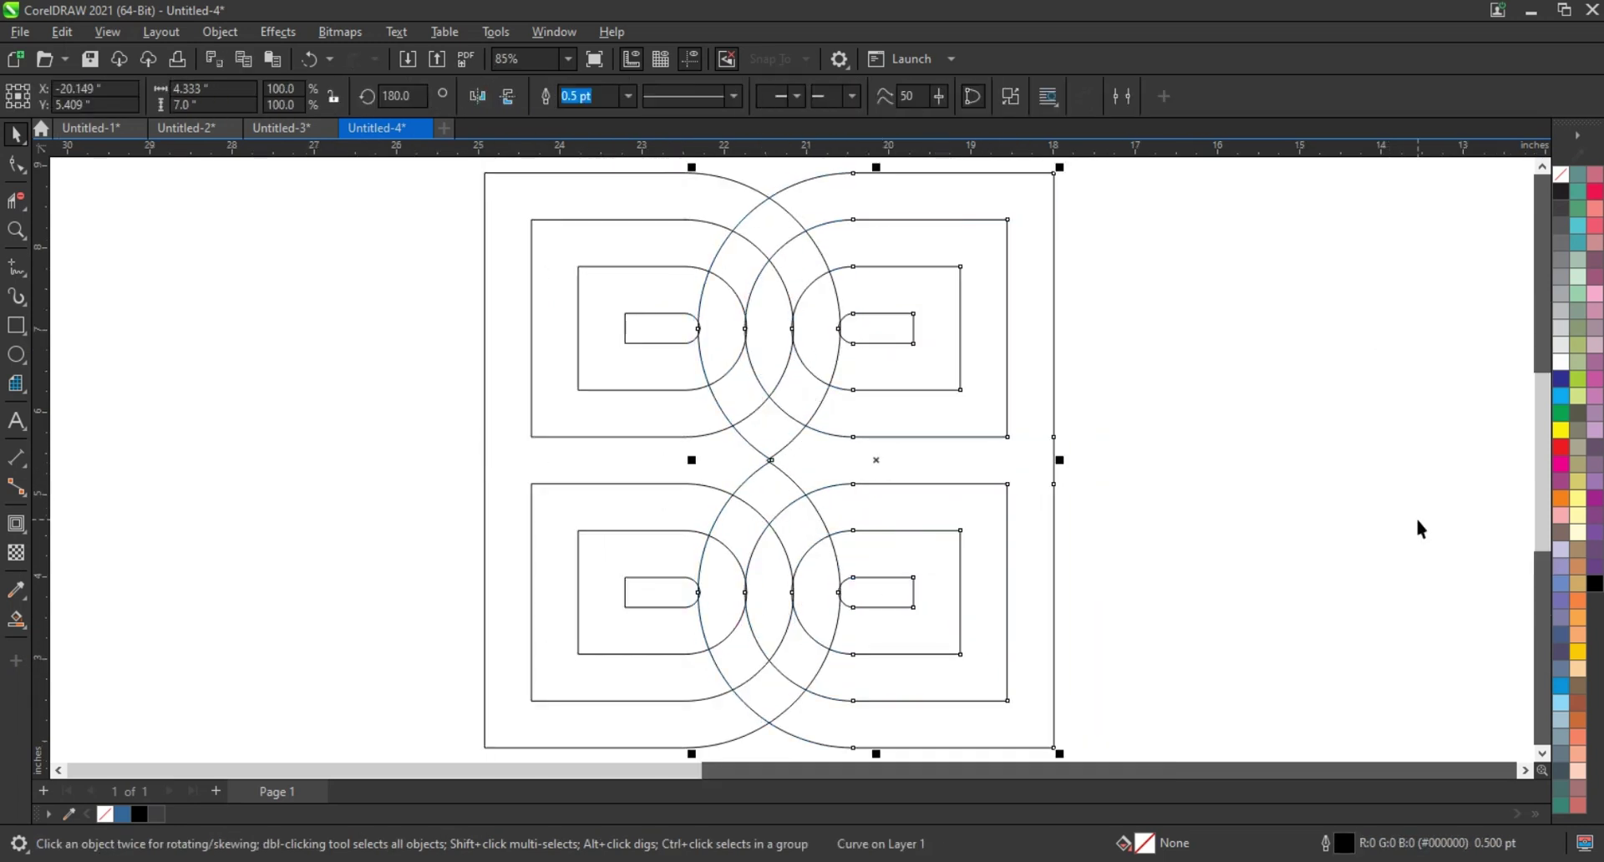
pyautogui.hotkey('ctrl', 'a')
pyautogui.hotkey('ctrl', 'l')
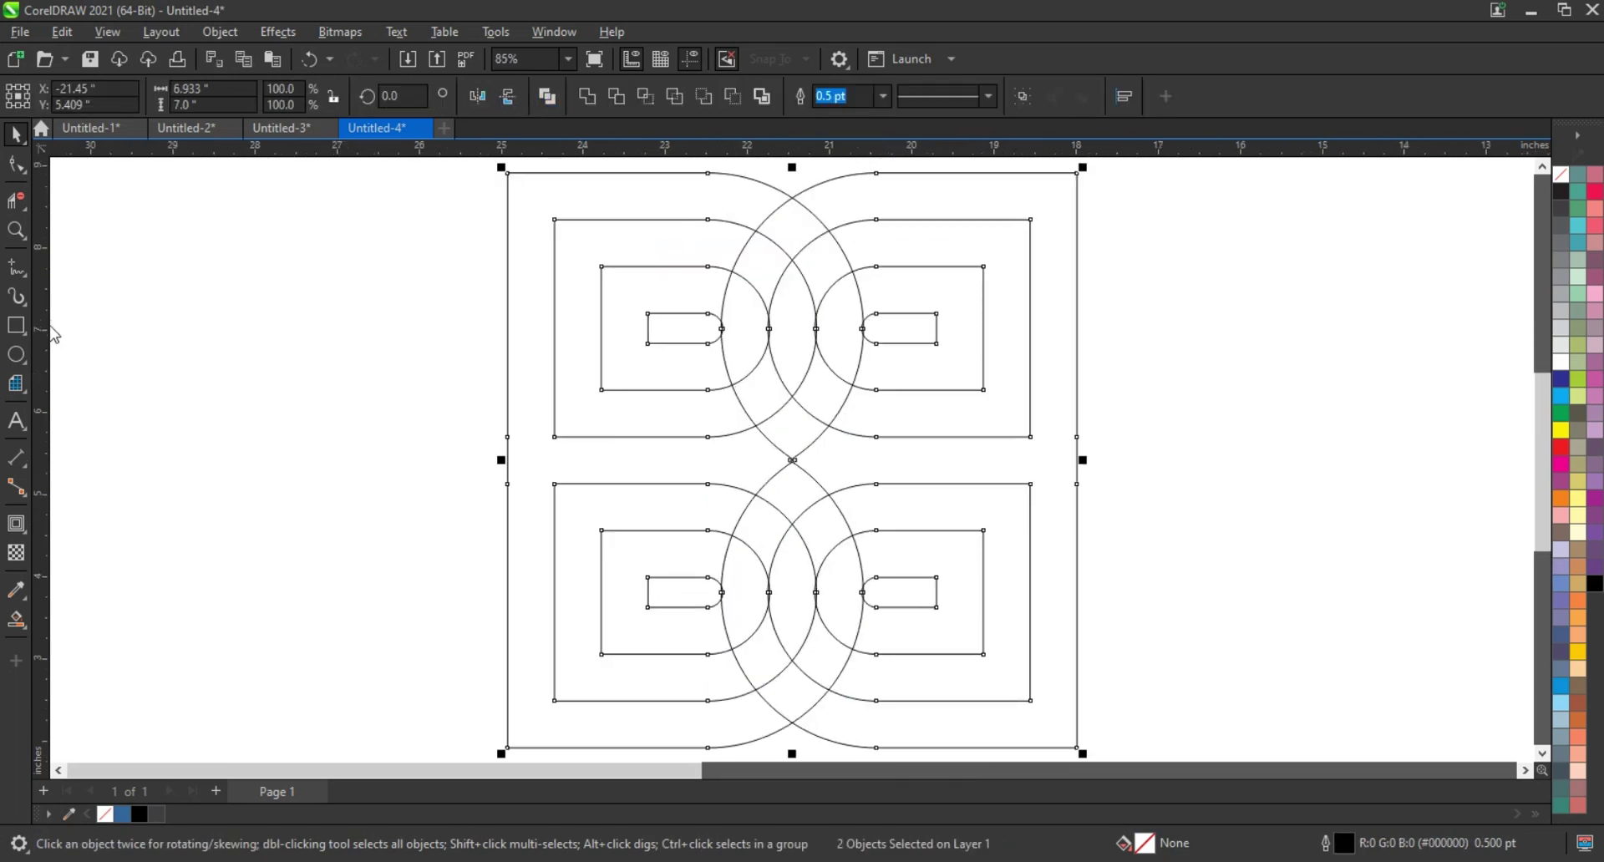
# Draw a freehand vertical line on the left, copy it to the right, and combine them
pyautogui.press('F5')
pyautogui.click(553, 590)
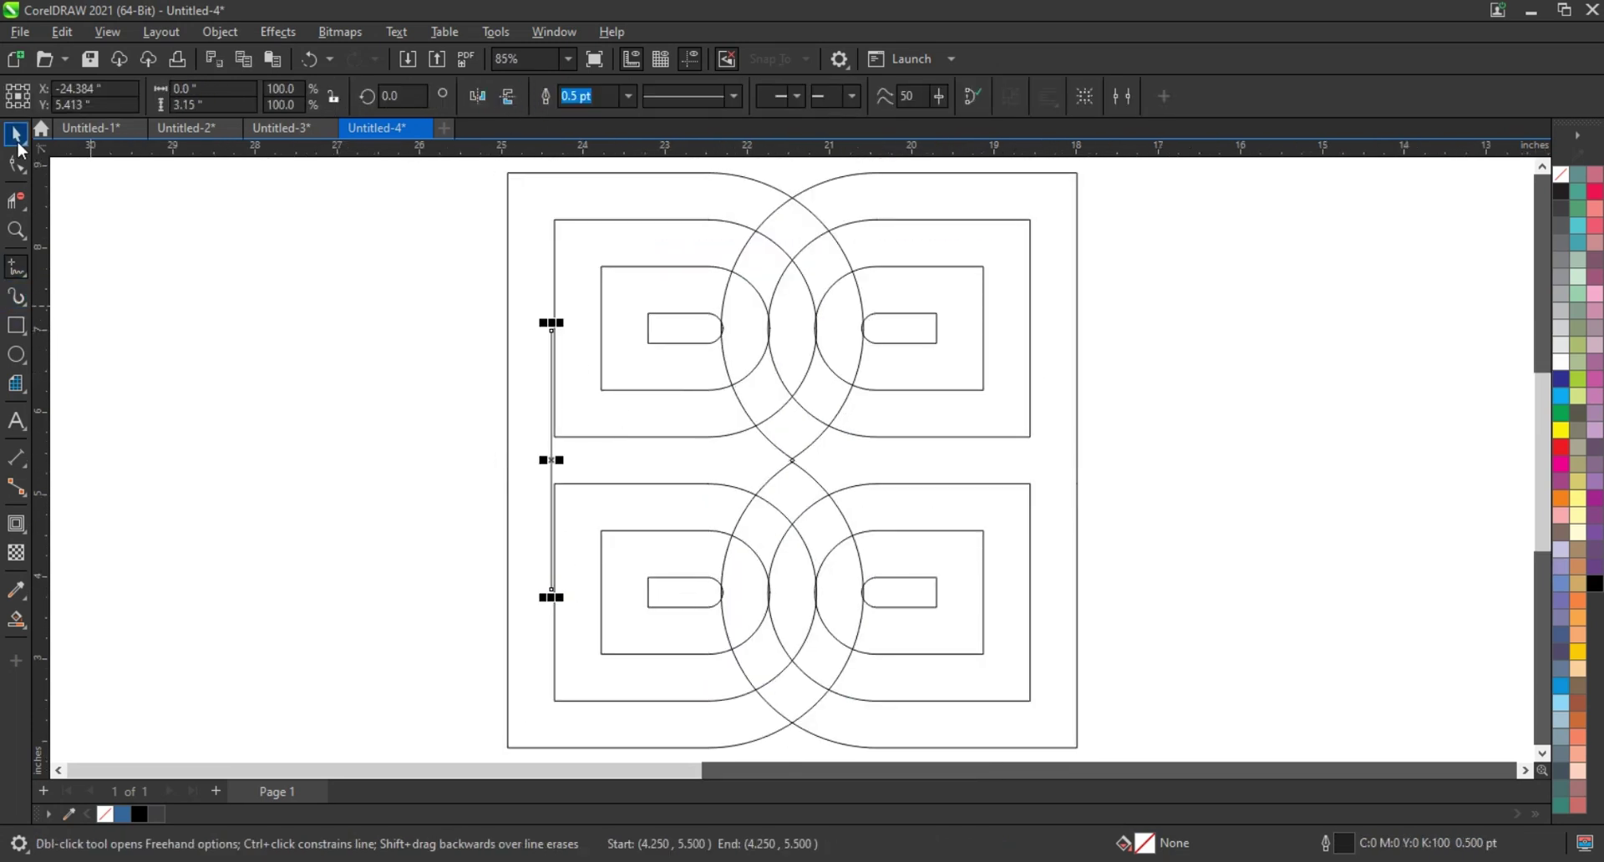
pyautogui.press('space')
pyautogui.moveTo(561, 462); pyautogui.dragTo(1036, 462)
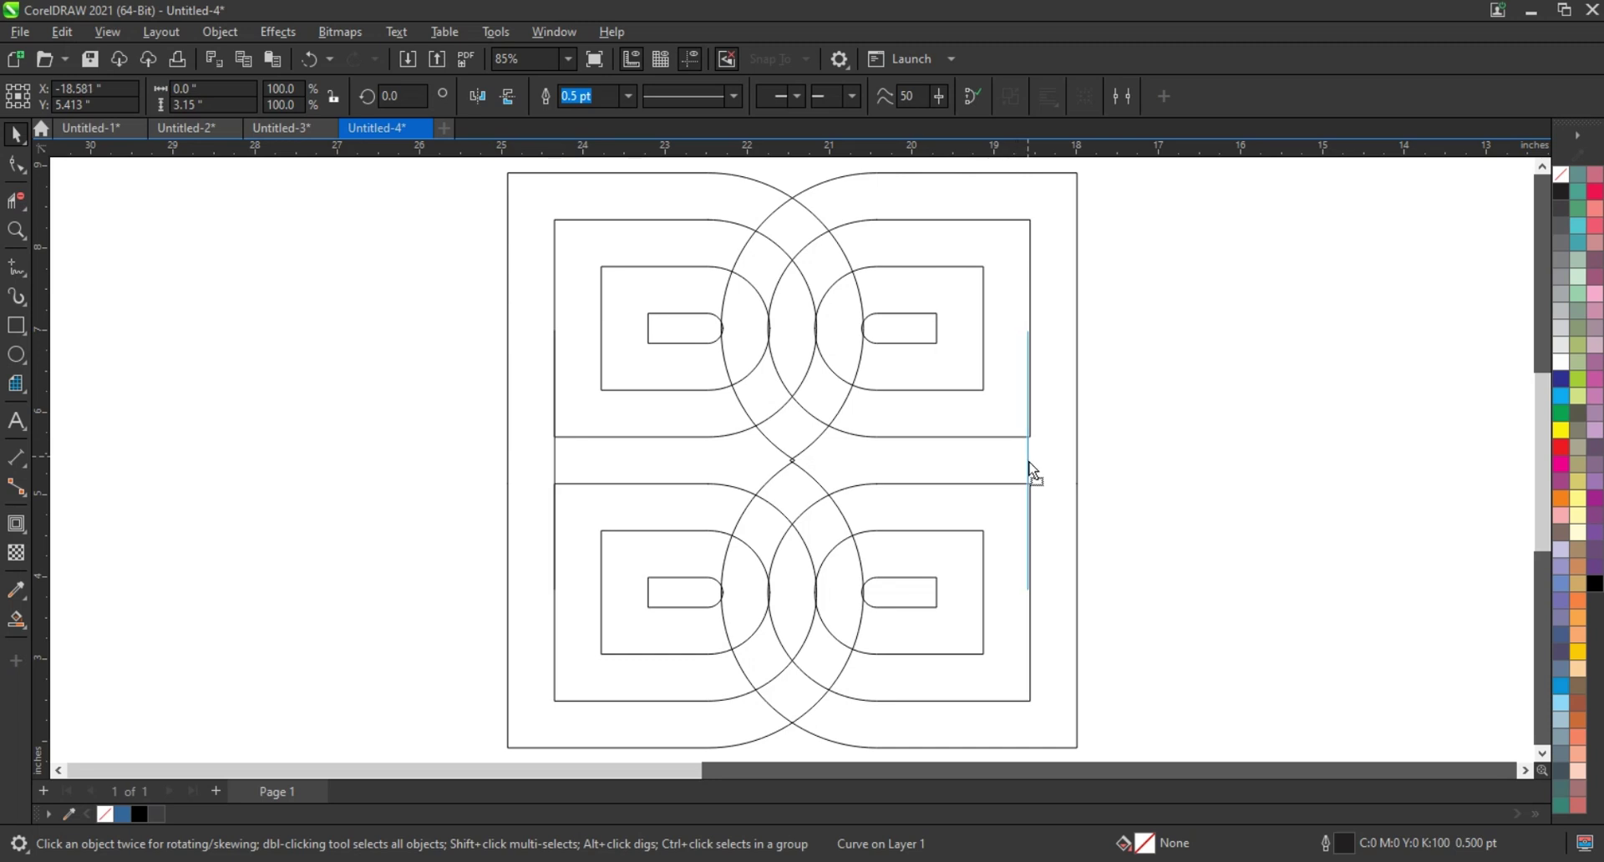
pyautogui.keyDown('shift'); pyautogui.click(555, 465); pyautogui.keyUp('shift')
pyautogui.click(549, 97)
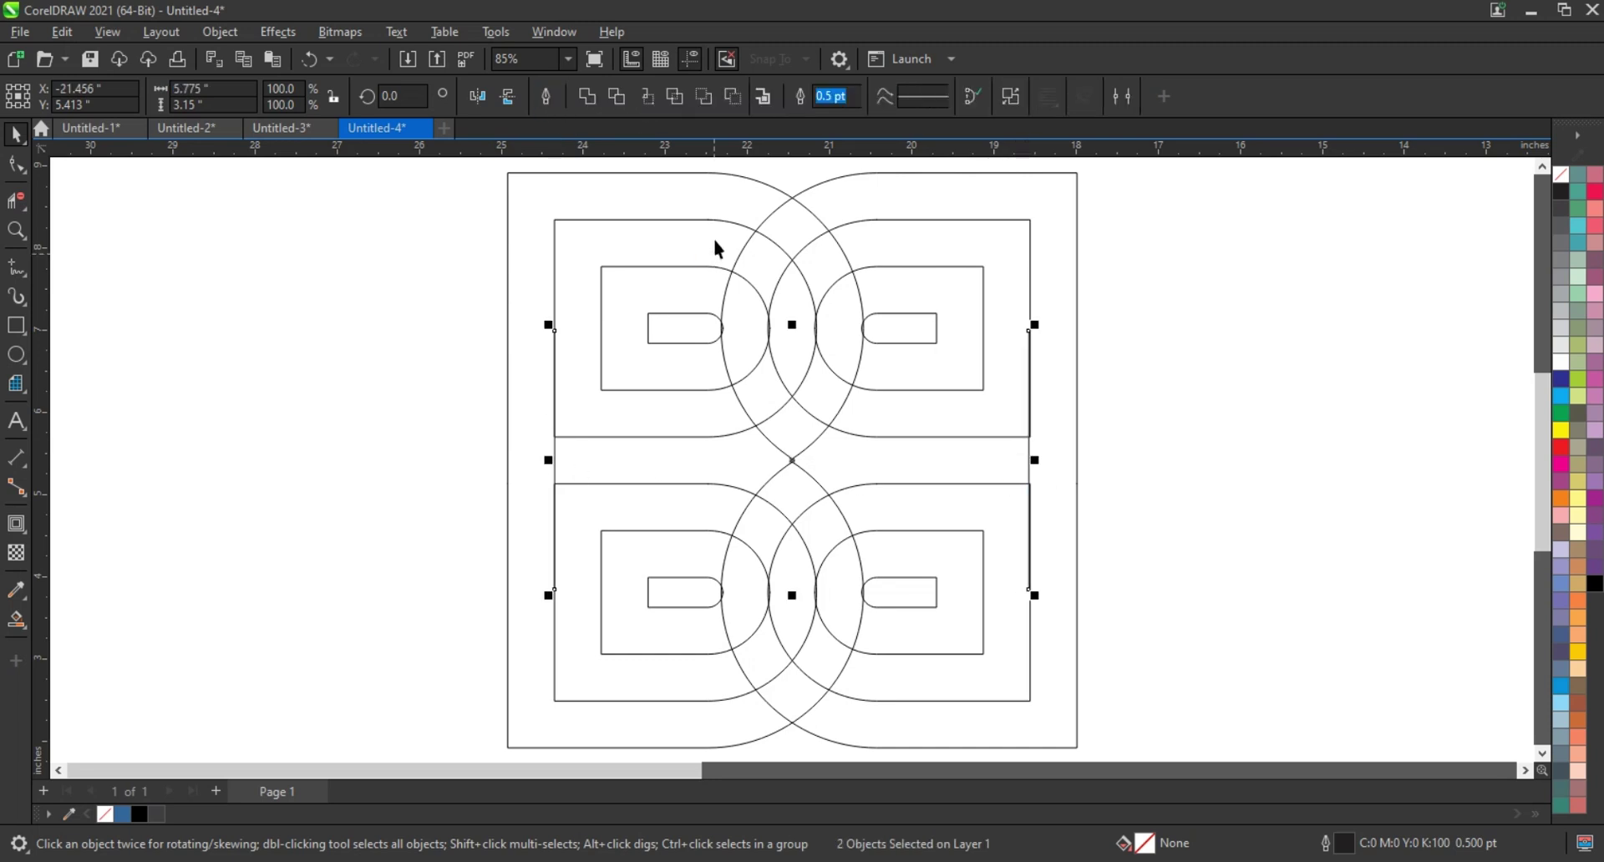
pyautogui.click(759, 244)
pyautogui.click(287, 565)
# Smart Fill each lens, arc band and D frame of the double-B construction blue
pyautogui.click(16, 619)
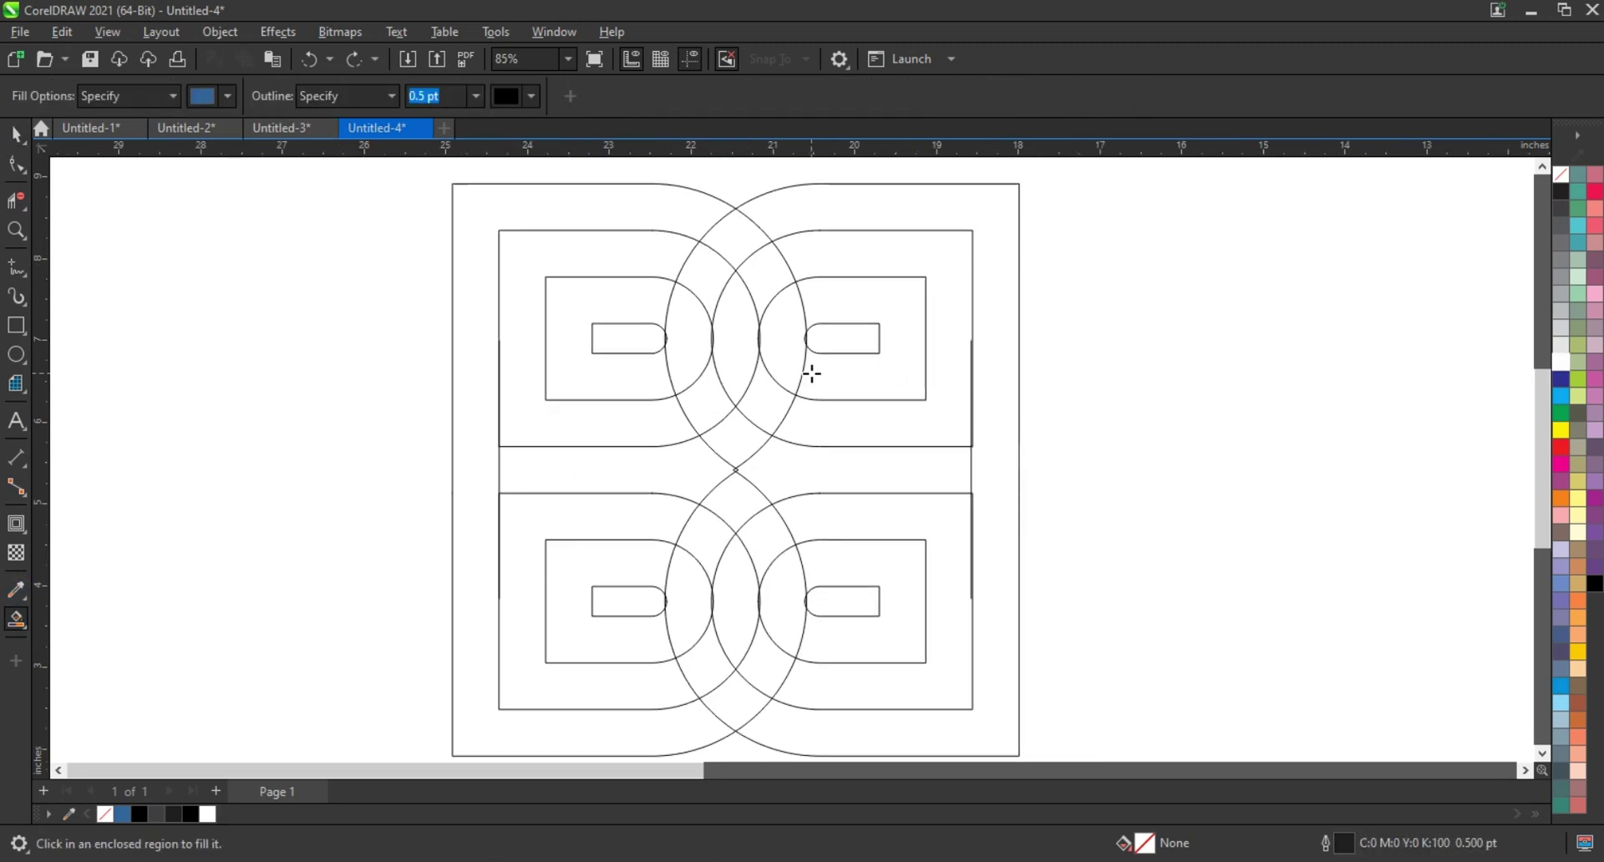
pyautogui.click(765, 272)
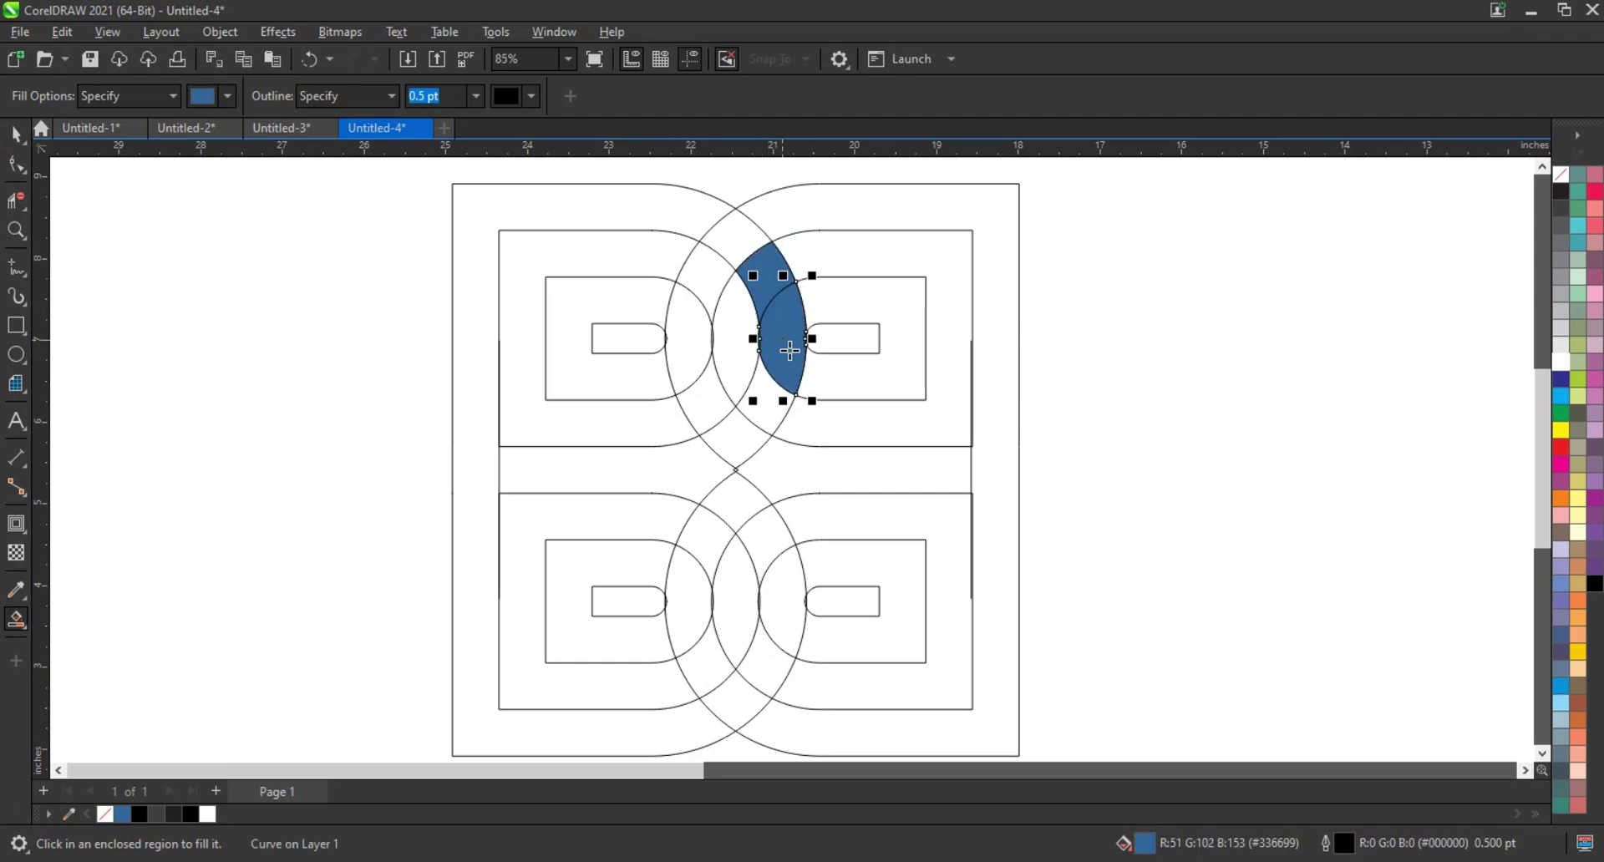
pyautogui.click(902, 368)
pyautogui.click(726, 230)
pyautogui.click(501, 328)
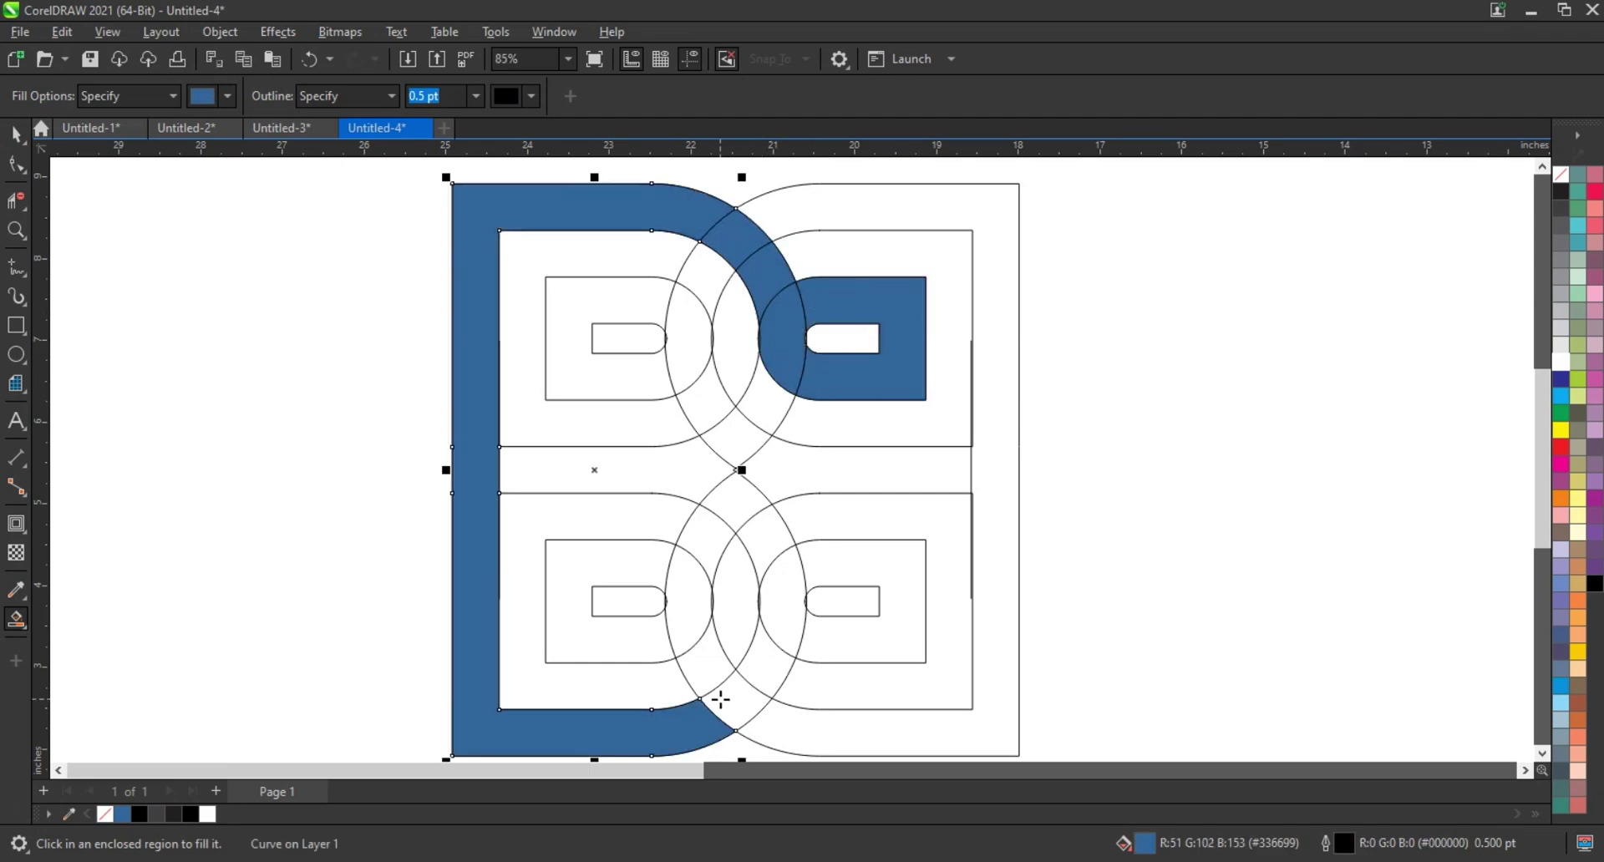
pyautogui.click(721, 703)
pyautogui.click(698, 660)
pyautogui.click(568, 577)
pyautogui.click(888, 719)
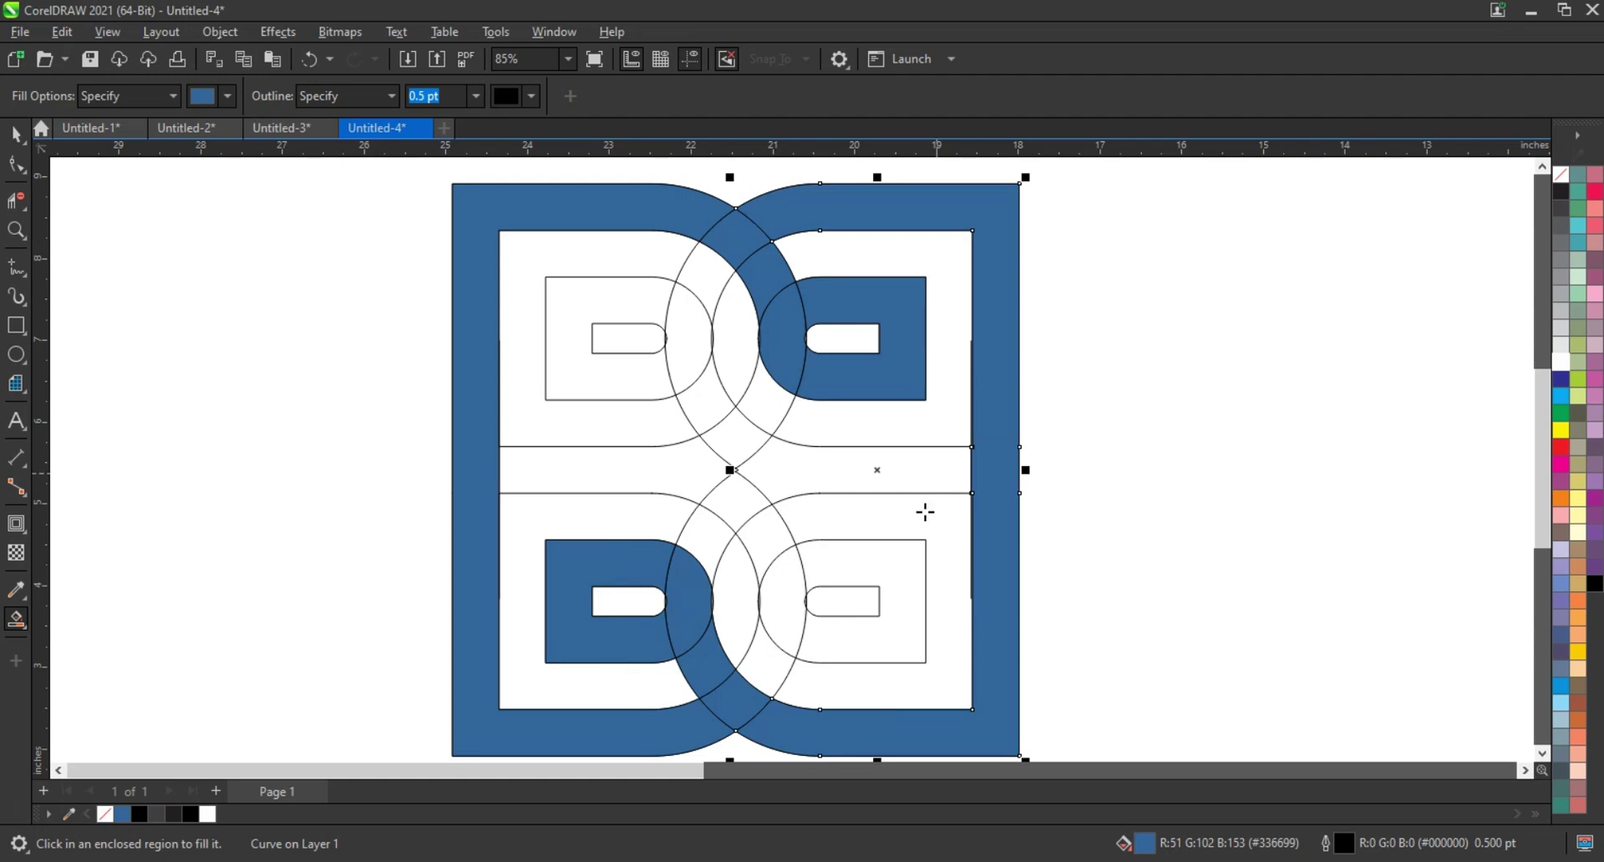
pyautogui.click(863, 568)
pyautogui.click(794, 594)
pyautogui.click(687, 358)
pyautogui.scroll(2, 777, 410)
pyautogui.click(748, 284)
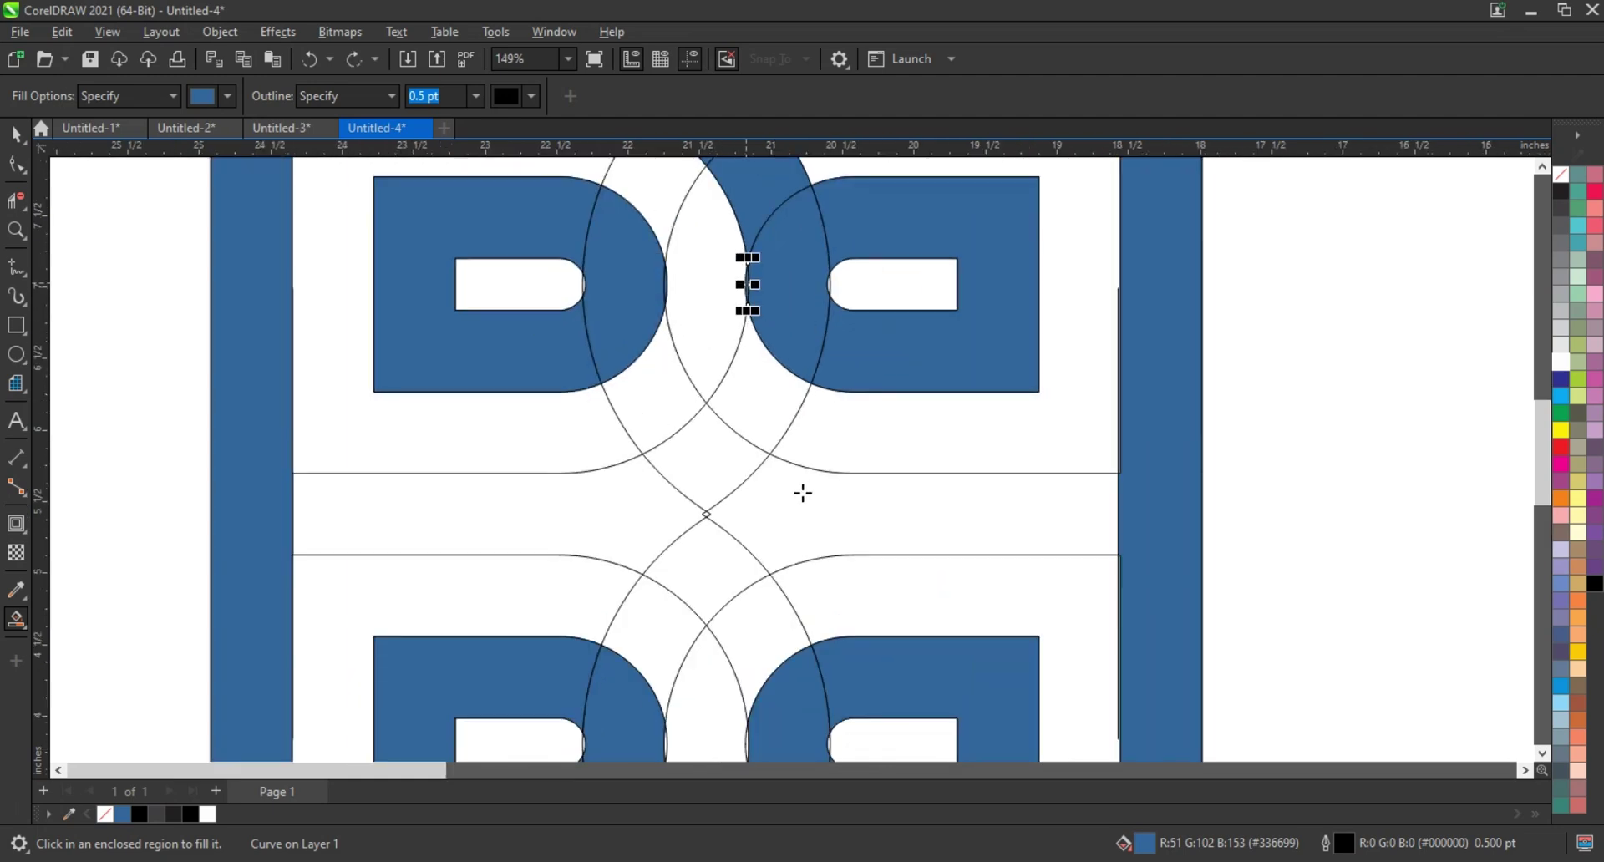
pyautogui.scroll(-1, 770, 560)
pyautogui.scroll(3, 749, 465)
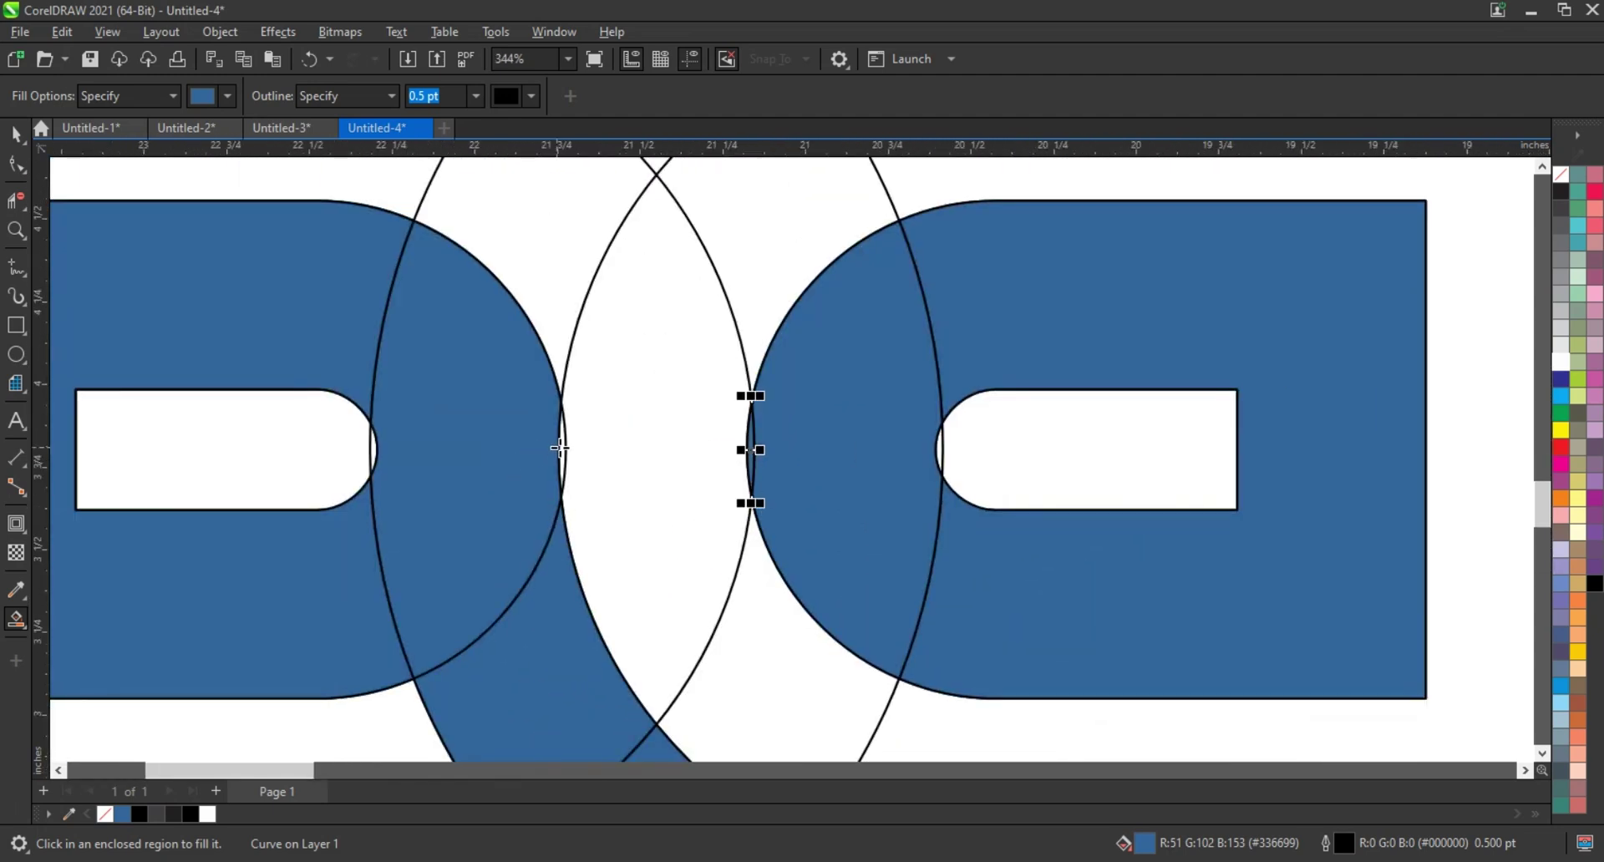
pyautogui.scroll(-2, 859, 477)
pyautogui.scroll(-2, 859, 476)
# Select the outline construction curve and delete it
pyautogui.press('space')
pyautogui.click(844, 408)
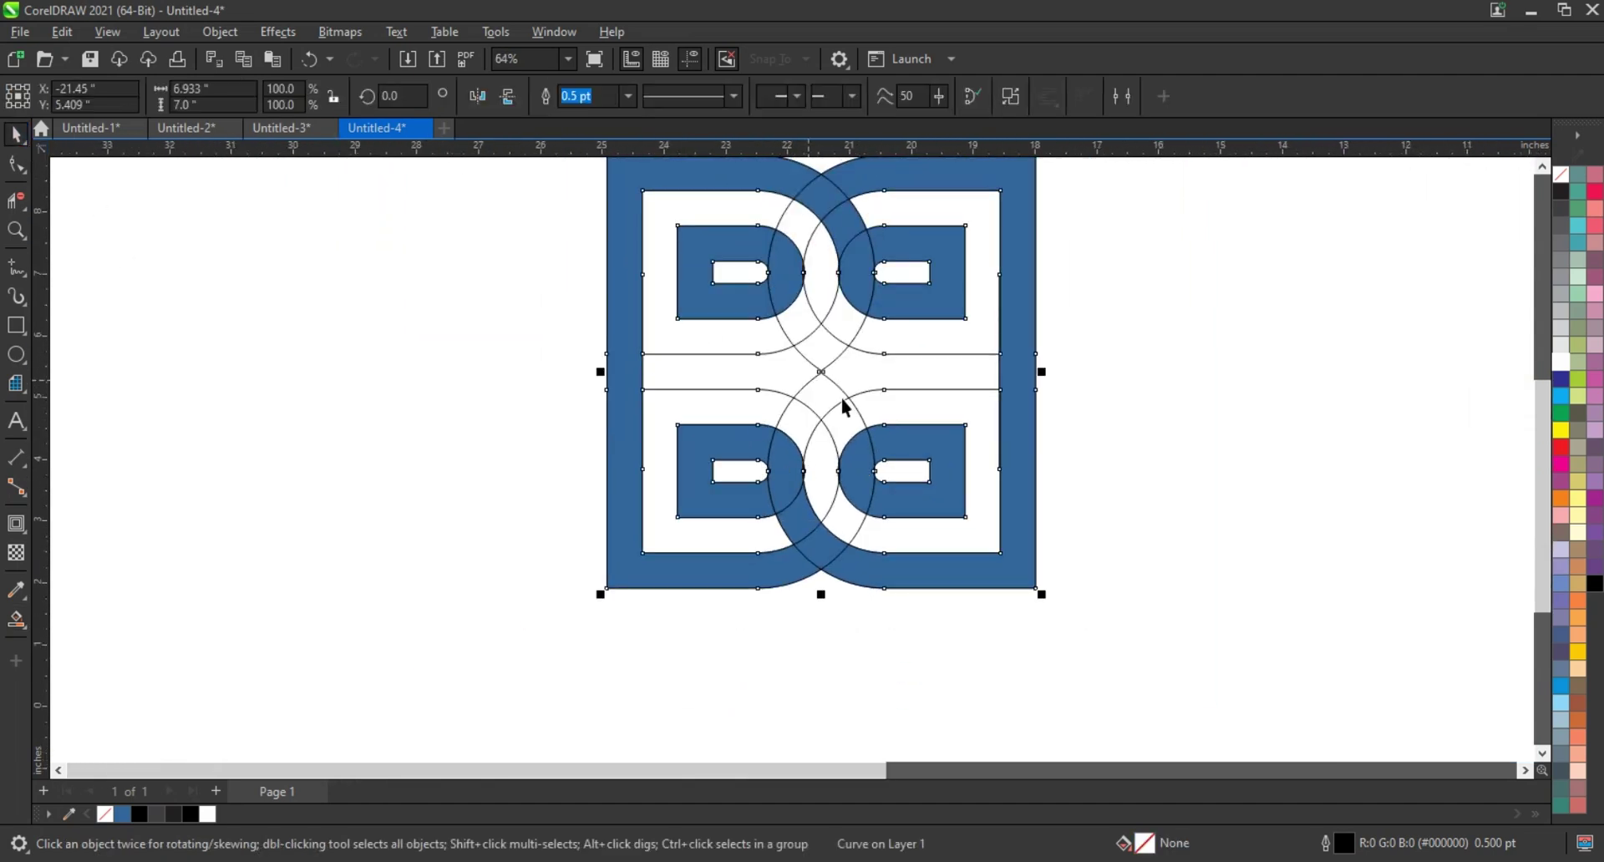
pyautogui.press('Delete')
# Marquee-select all the filled pieces and combine them into one shape with Ctrl+L
pyautogui.scroll(-1, 1011, 624)
pyautogui.moveTo(1077, 630); pyautogui.dragTo(598, 226)
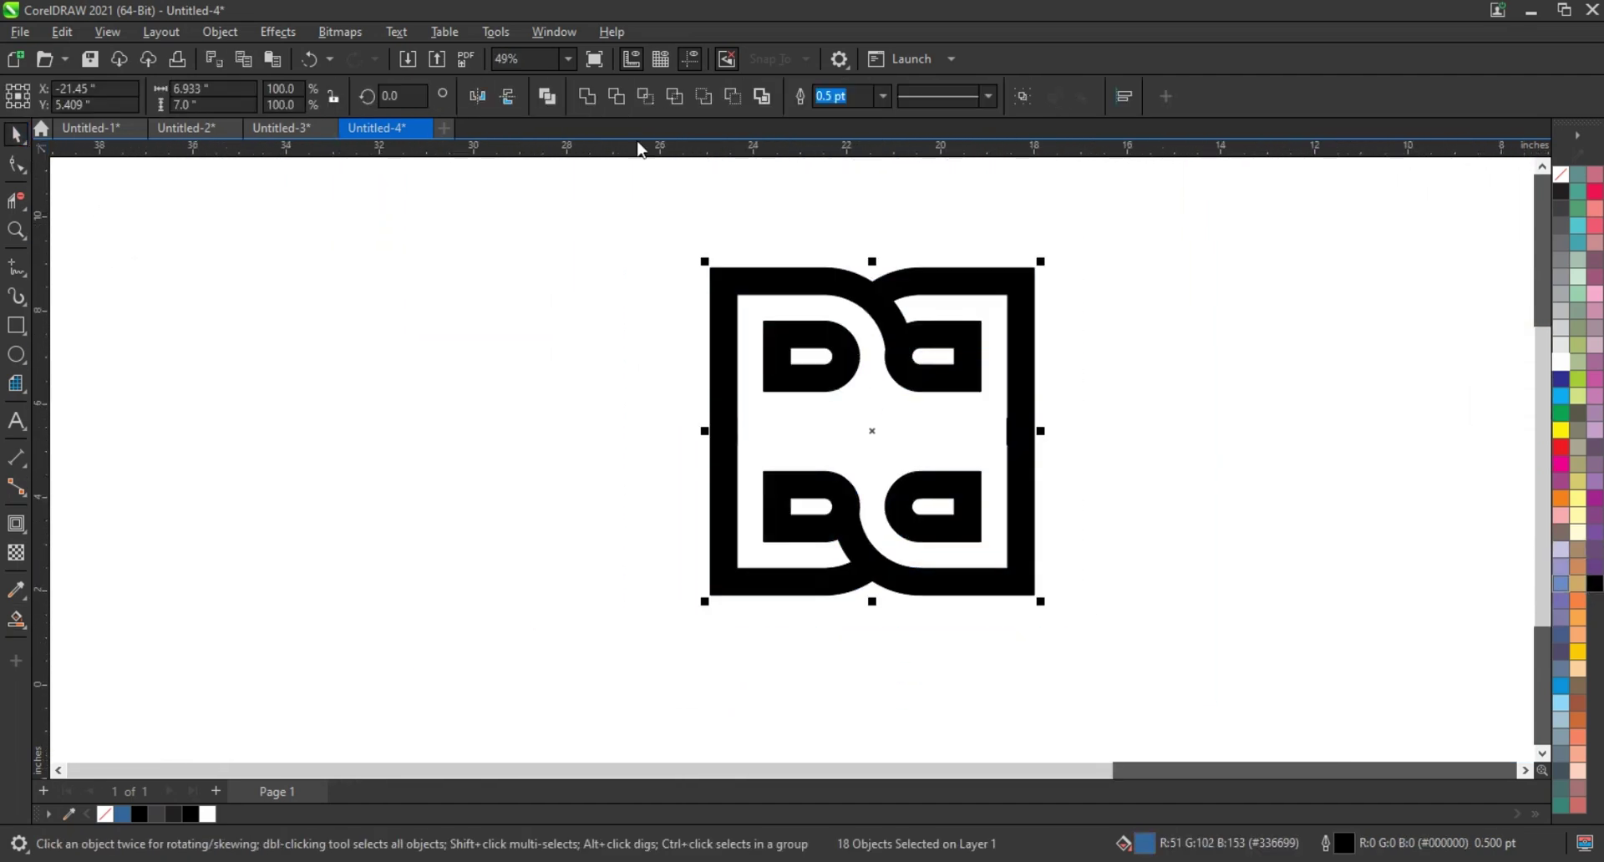
pyautogui.hotkey('ctrl', 'l')
# Move the lower nodes up with the Shape tool to shorten the design to roughly square
pyautogui.click(16, 165)
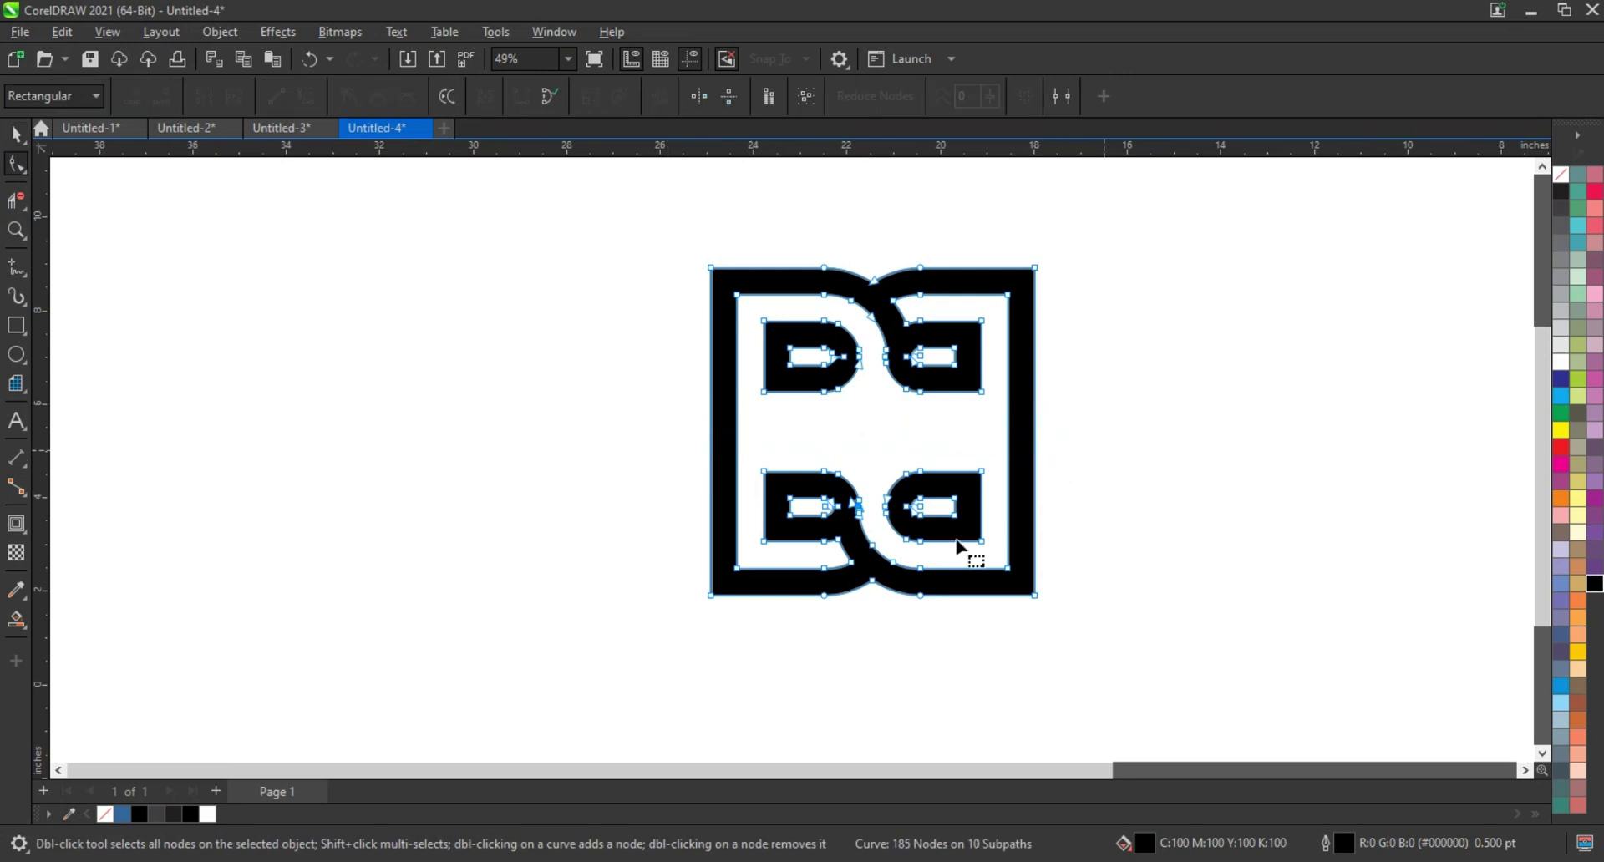
pyautogui.moveTo(1054, 409)
pyautogui.mouseDown()
pyautogui.moveTo(706, 589)
pyautogui.moveTo(708, 543)
pyautogui.mouseUp()
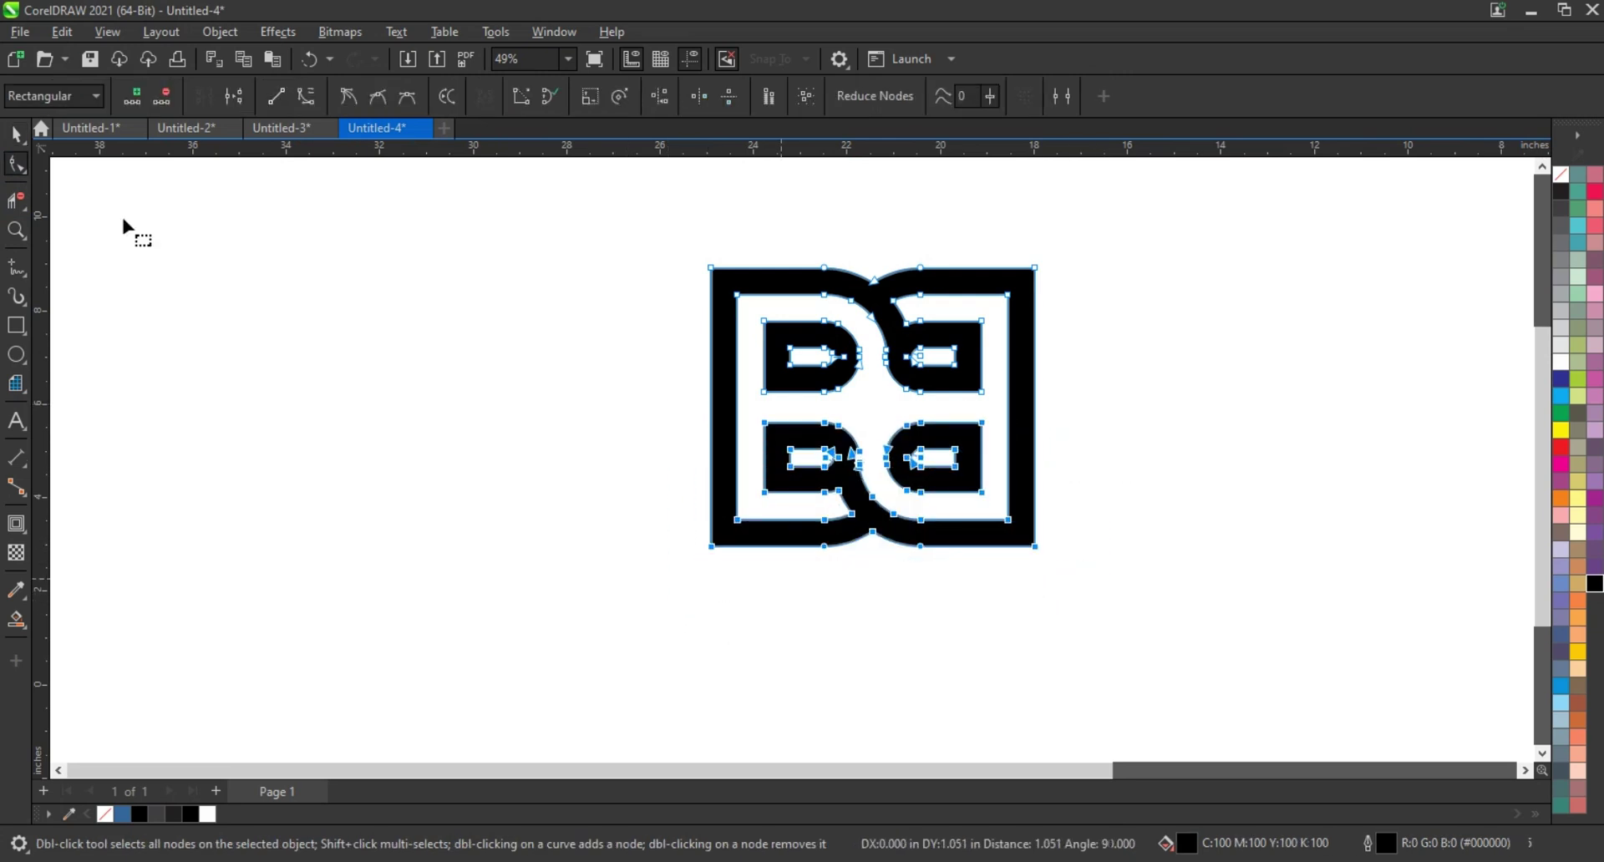
pyautogui.press('space')
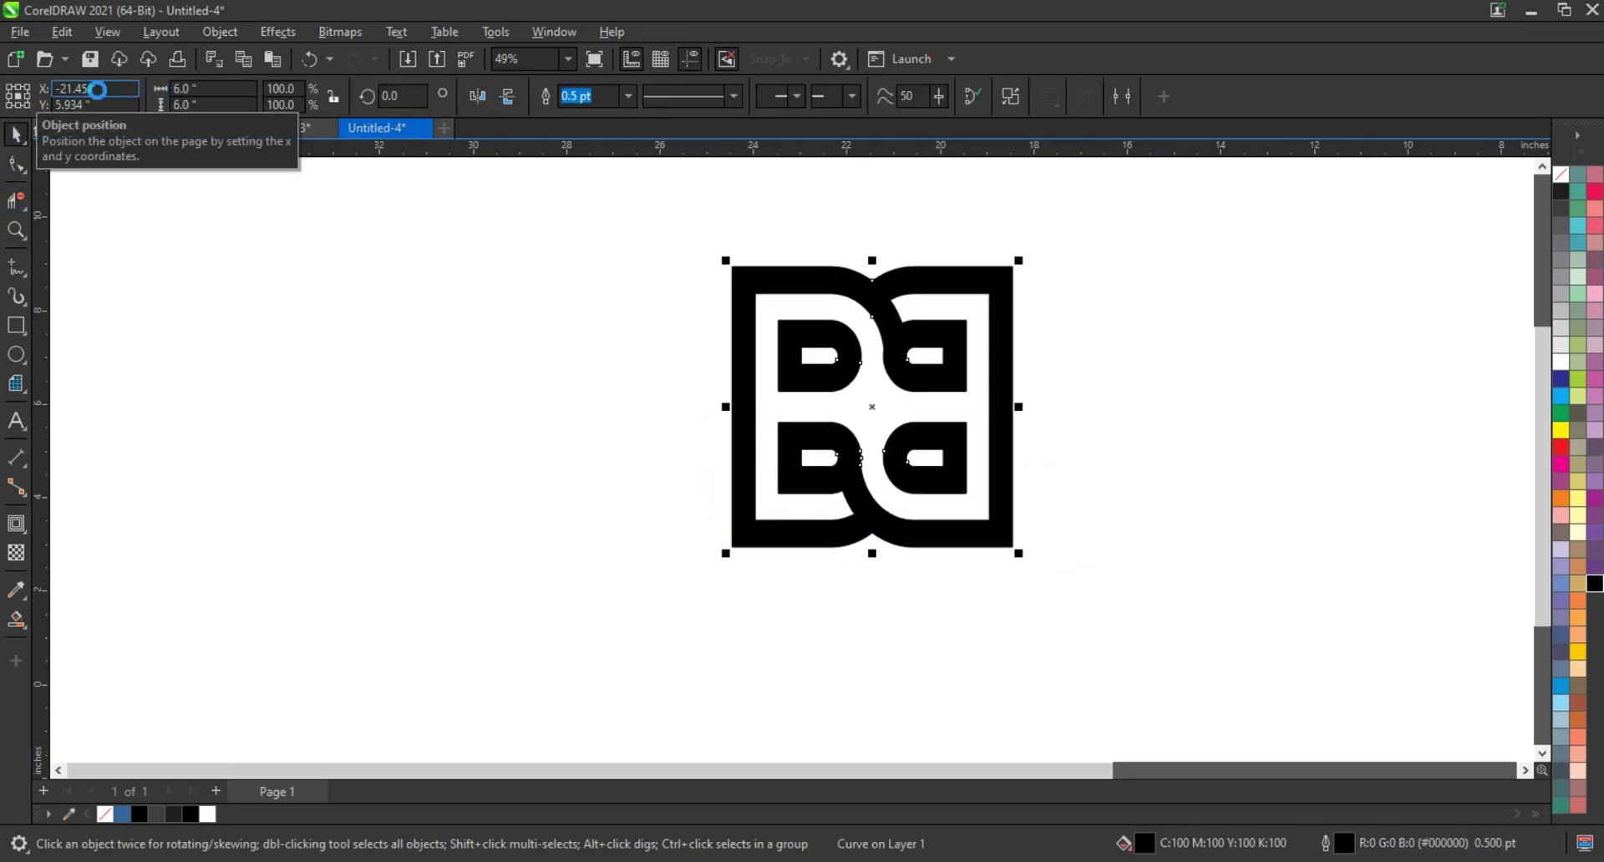
pyautogui.moveTo(648, 222); pyautogui.dragTo(1078, 579)
pyautogui.scroll(2, 422, 438)
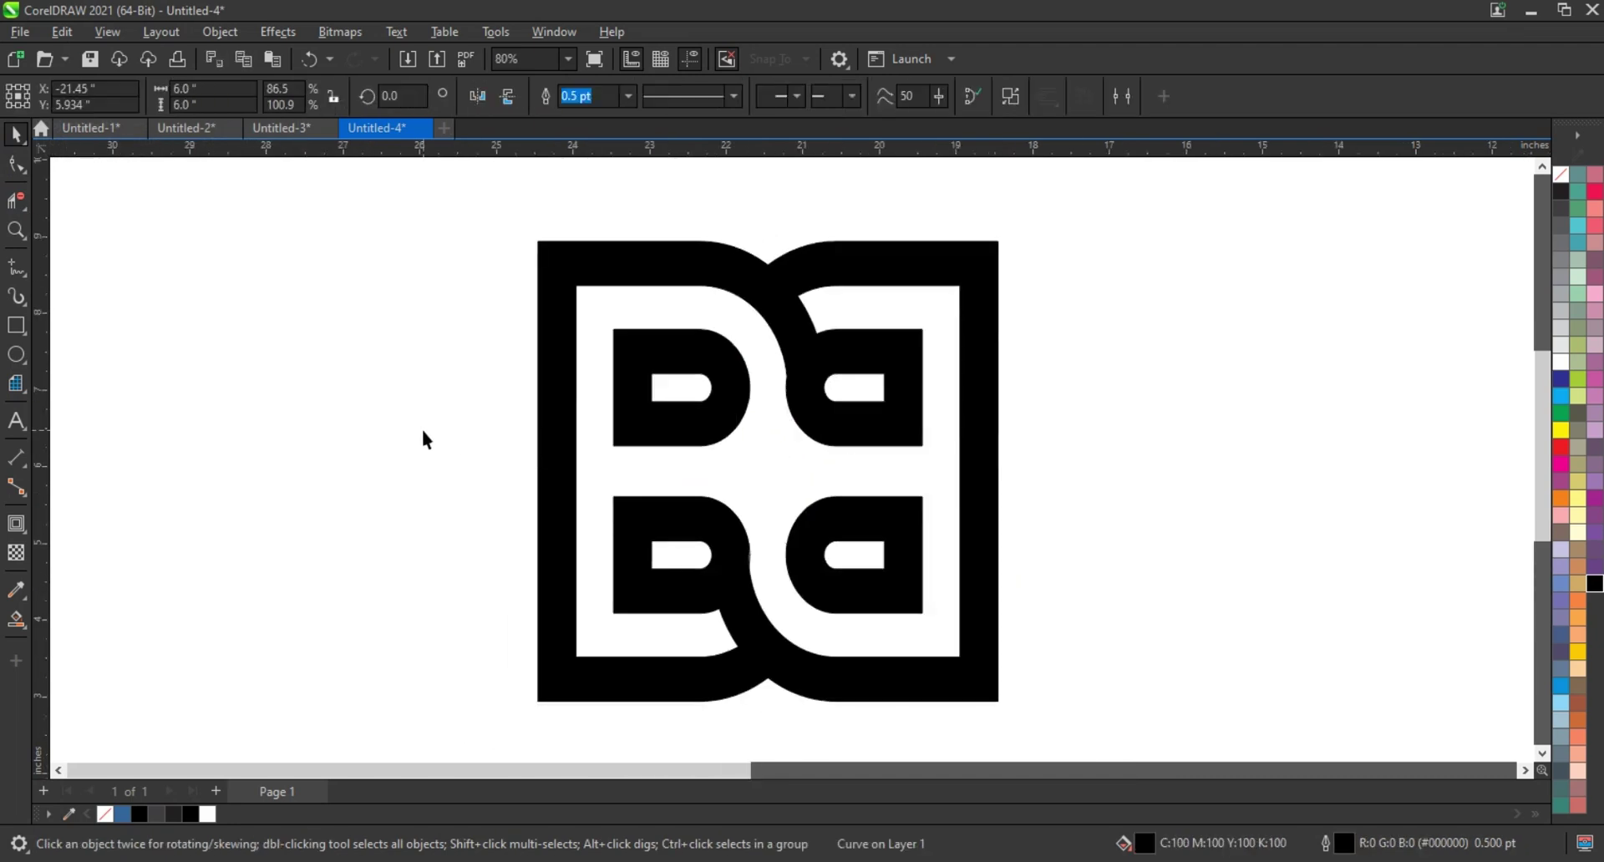
pyautogui.click(423, 439)
pyautogui.scroll(-2, 469, 416)
pyautogui.scroll(-1, 468, 416)
pyautogui.scroll(1, 469, 416)
pyautogui.scroll(1, 469, 416)
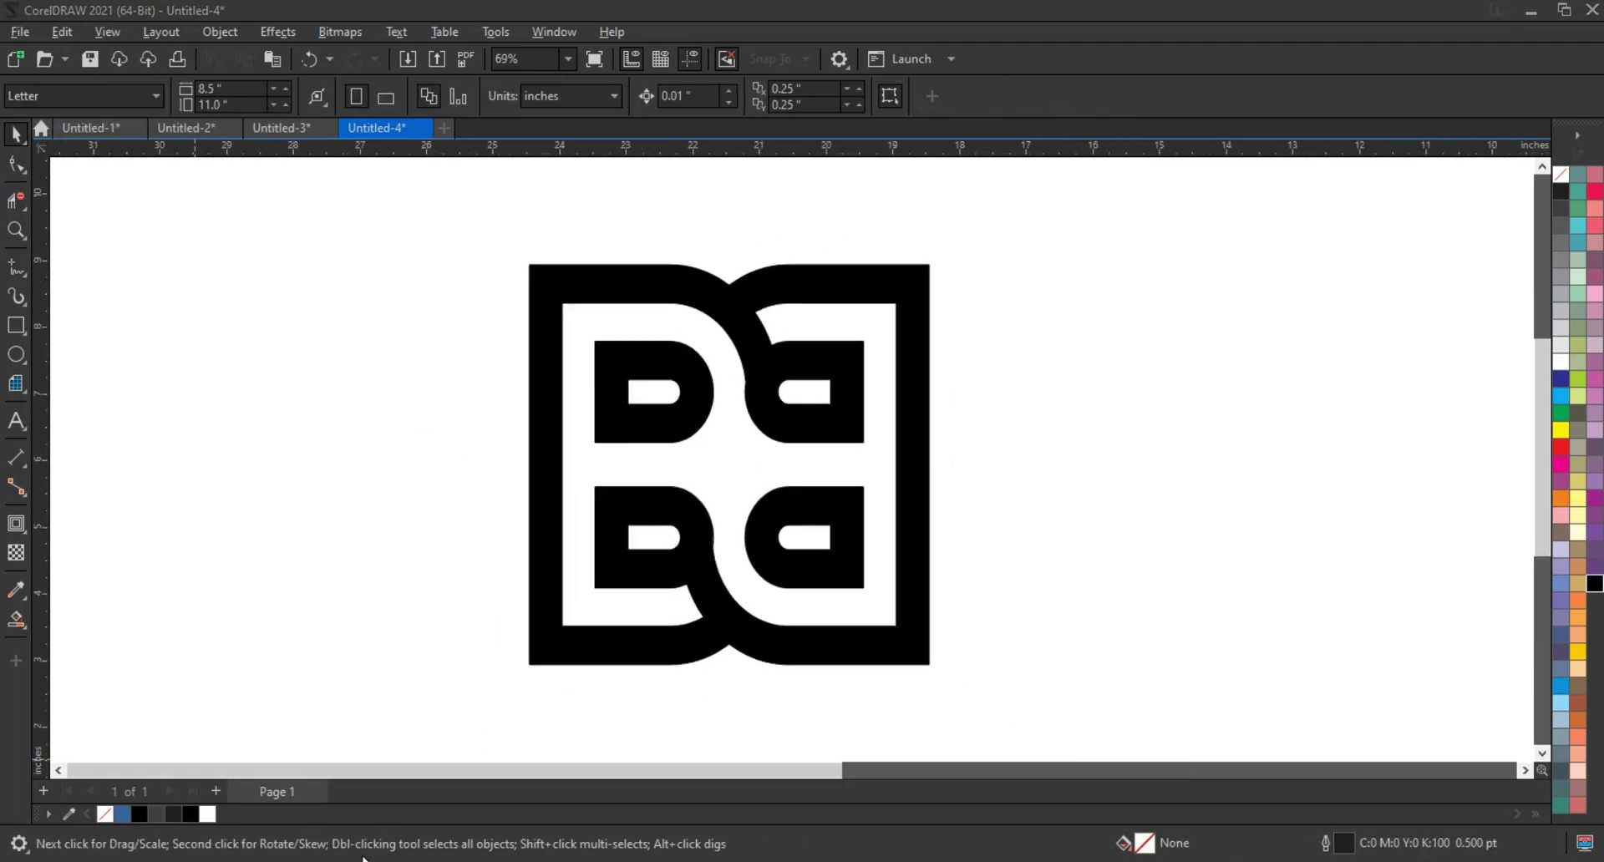
pyautogui.hotkey('ctrl', 'n')
# Draw a wide rectangle, round it into a pill shape, and add an inward contour
pyautogui.moveTo(189, 218); pyautogui.dragTo(1339, 690)
pyautogui.press('F6')
pyautogui.moveTo(402, 252)
pyautogui.mouseDown()
pyautogui.moveTo(860, 460)
pyautogui.moveTo(910, 462)
pyautogui.mouseUp()
pyautogui.press('F10')
pyautogui.moveTo(402, 253); pyautogui.dragTo(412, 407)
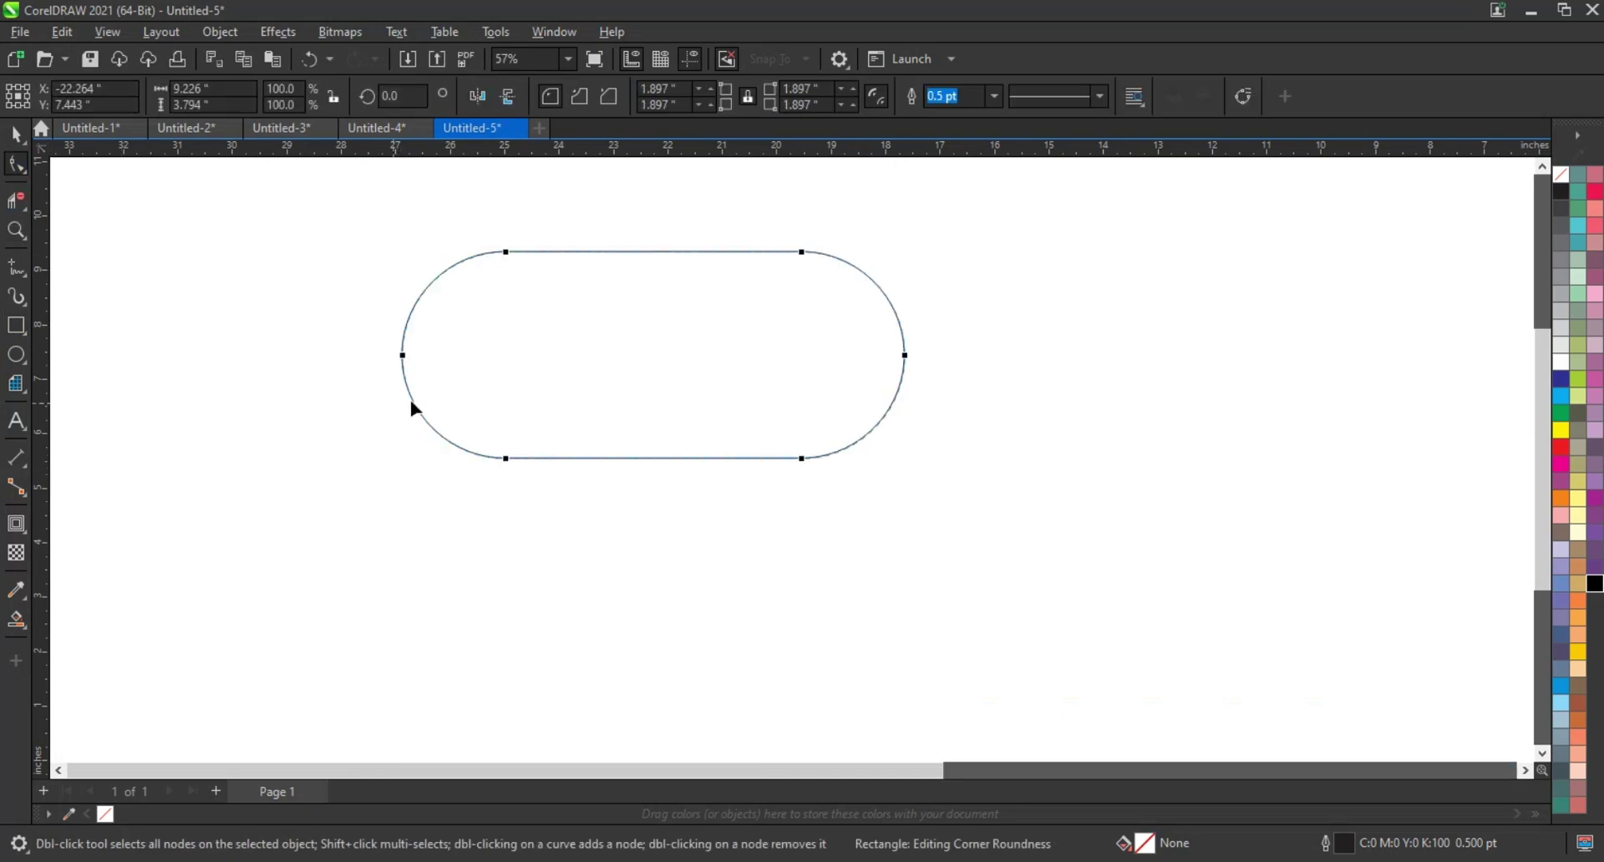
pyautogui.click(16, 524)
pyautogui.moveTo(628, 251)
pyautogui.mouseDown()
pyautogui.moveTo(652, 316)
pyautogui.moveTo(652, 504)
pyautogui.mouseUp()
# Remove the extra lower contour copy and break the remaining contour apart into curves
pyautogui.click(19, 130)
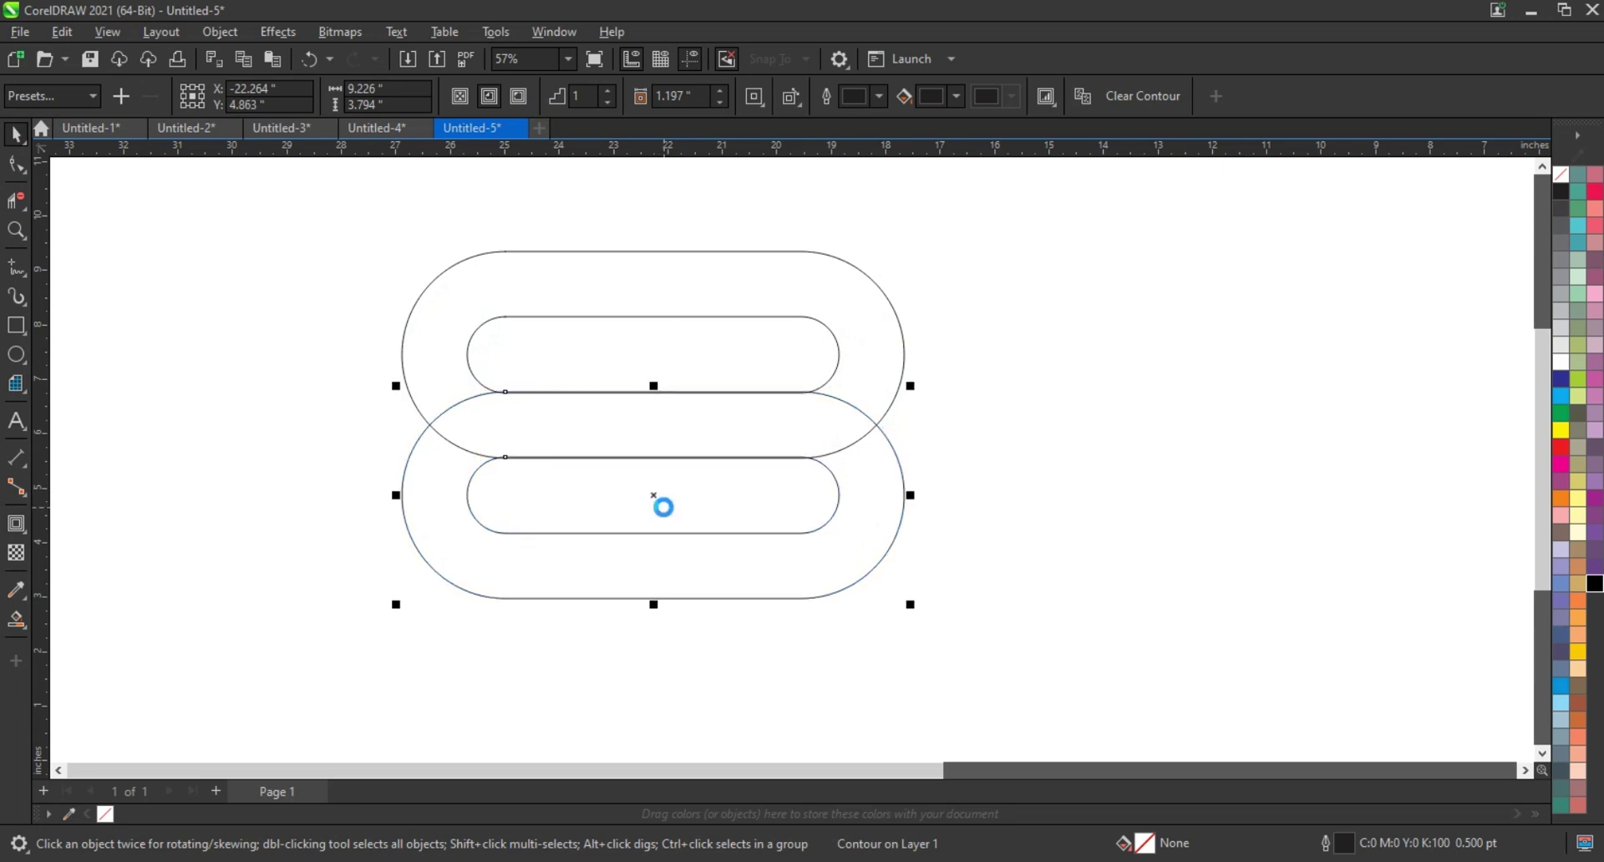
pyautogui.click(518, 354)
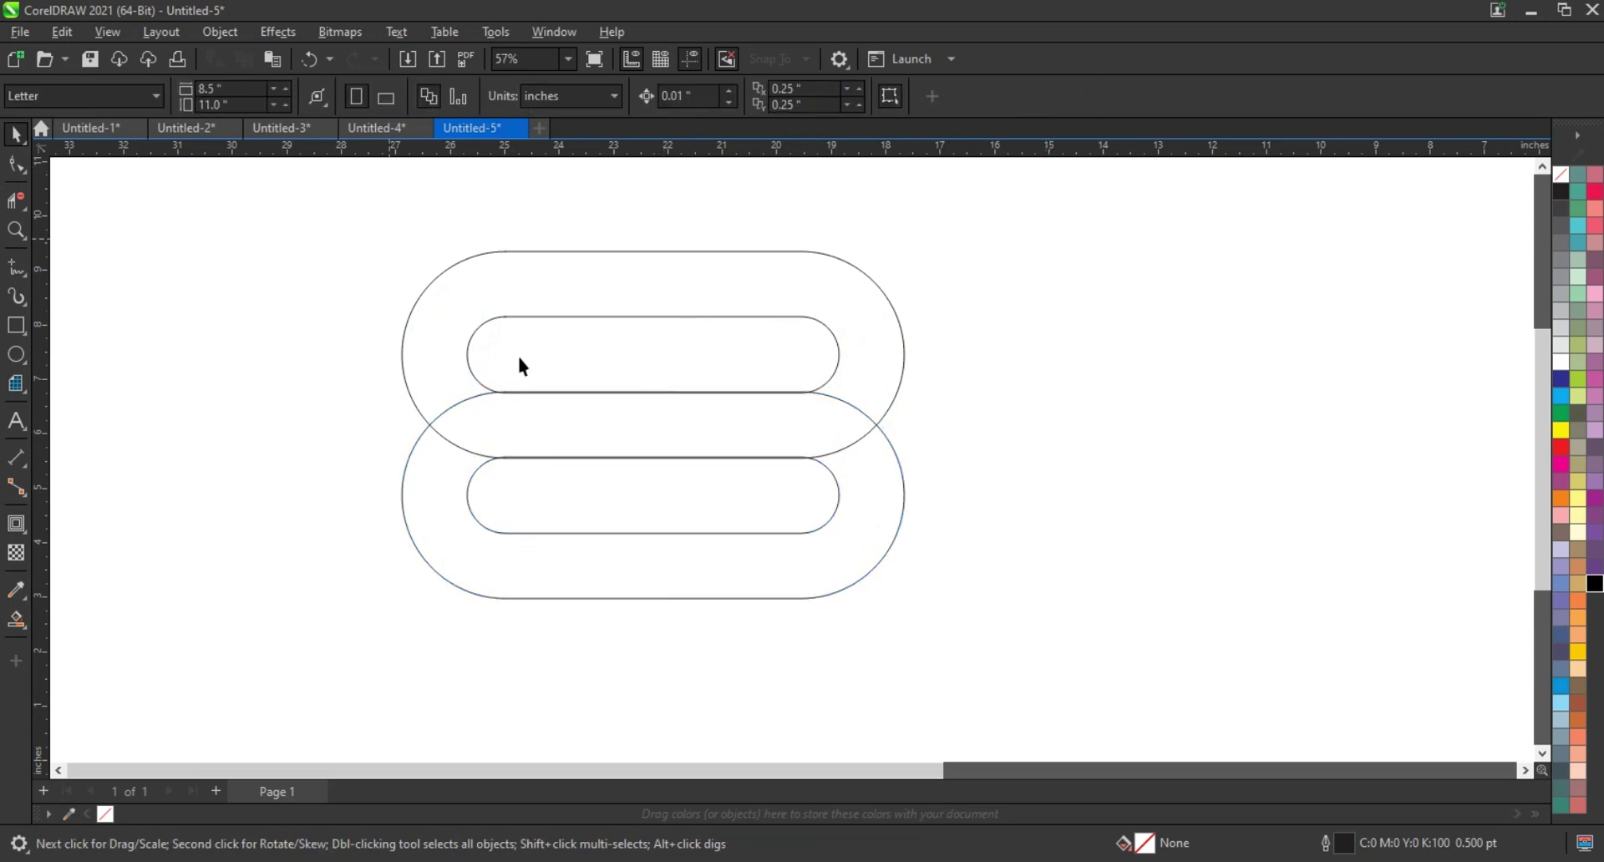
pyautogui.hotkey('ctrl', 'a')
pyautogui.click(949, 319)
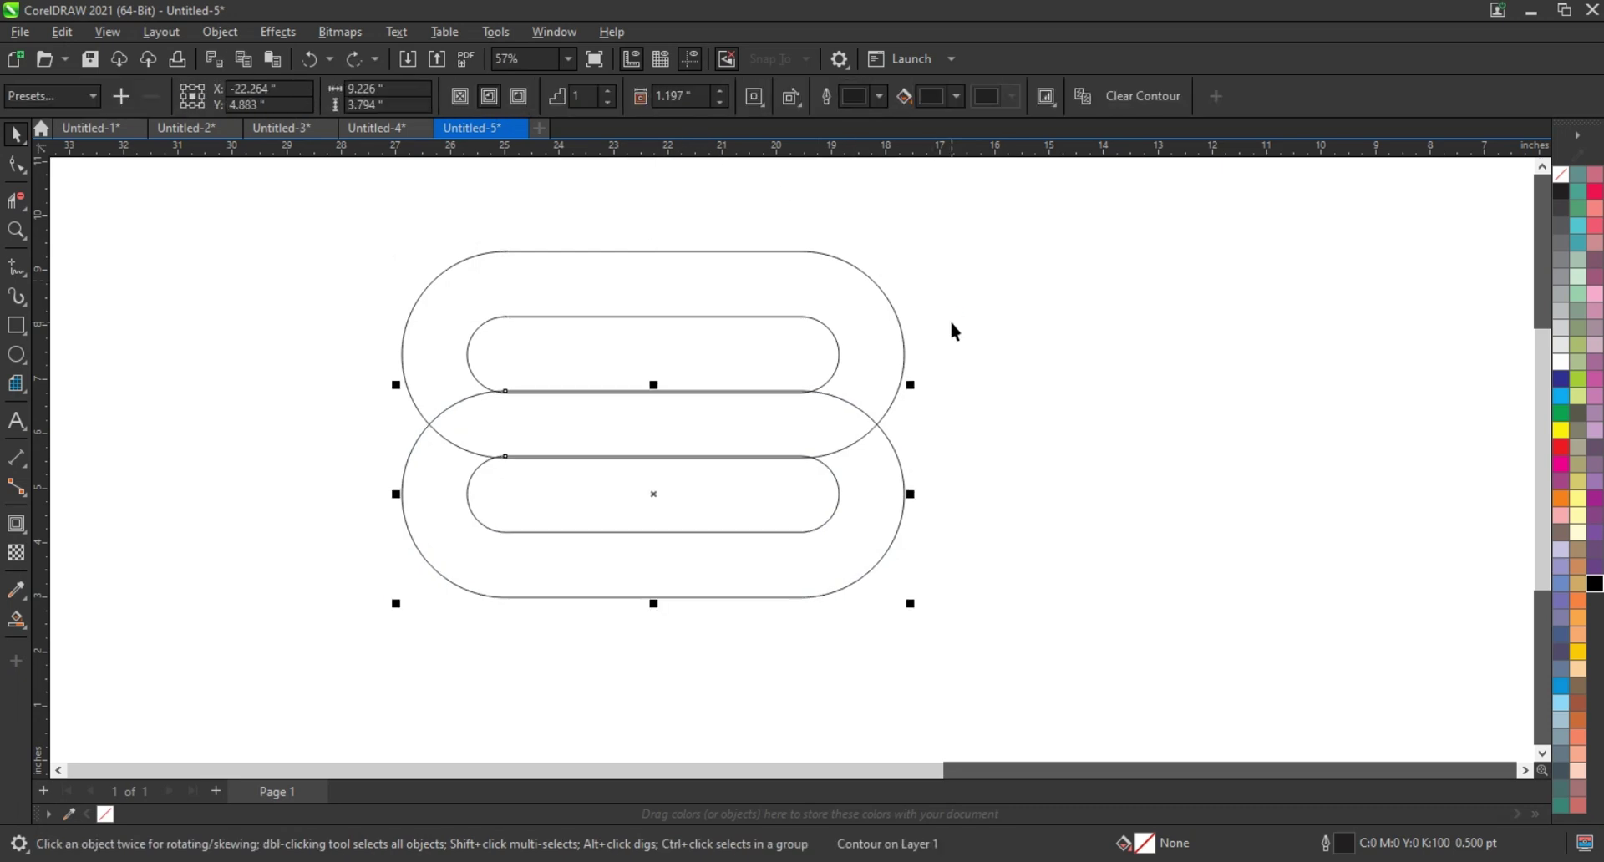
pyautogui.hotkey('ctrl', 'z')
pyautogui.moveTo(991, 232); pyautogui.dragTo(356, 518)
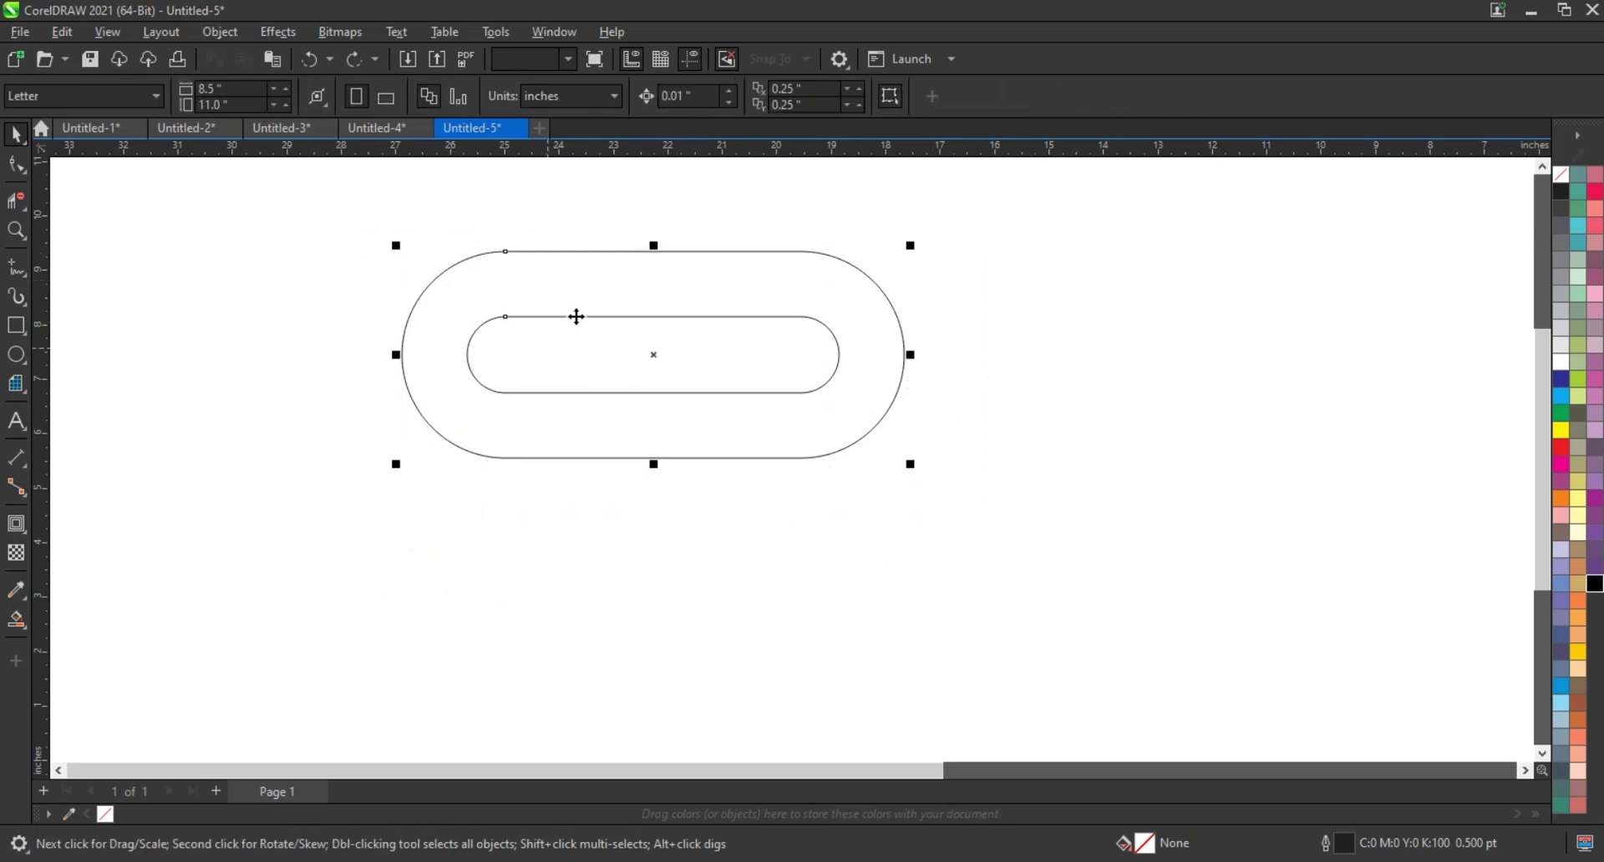
pyautogui.click(221, 32)
pyautogui.click(313, 499)
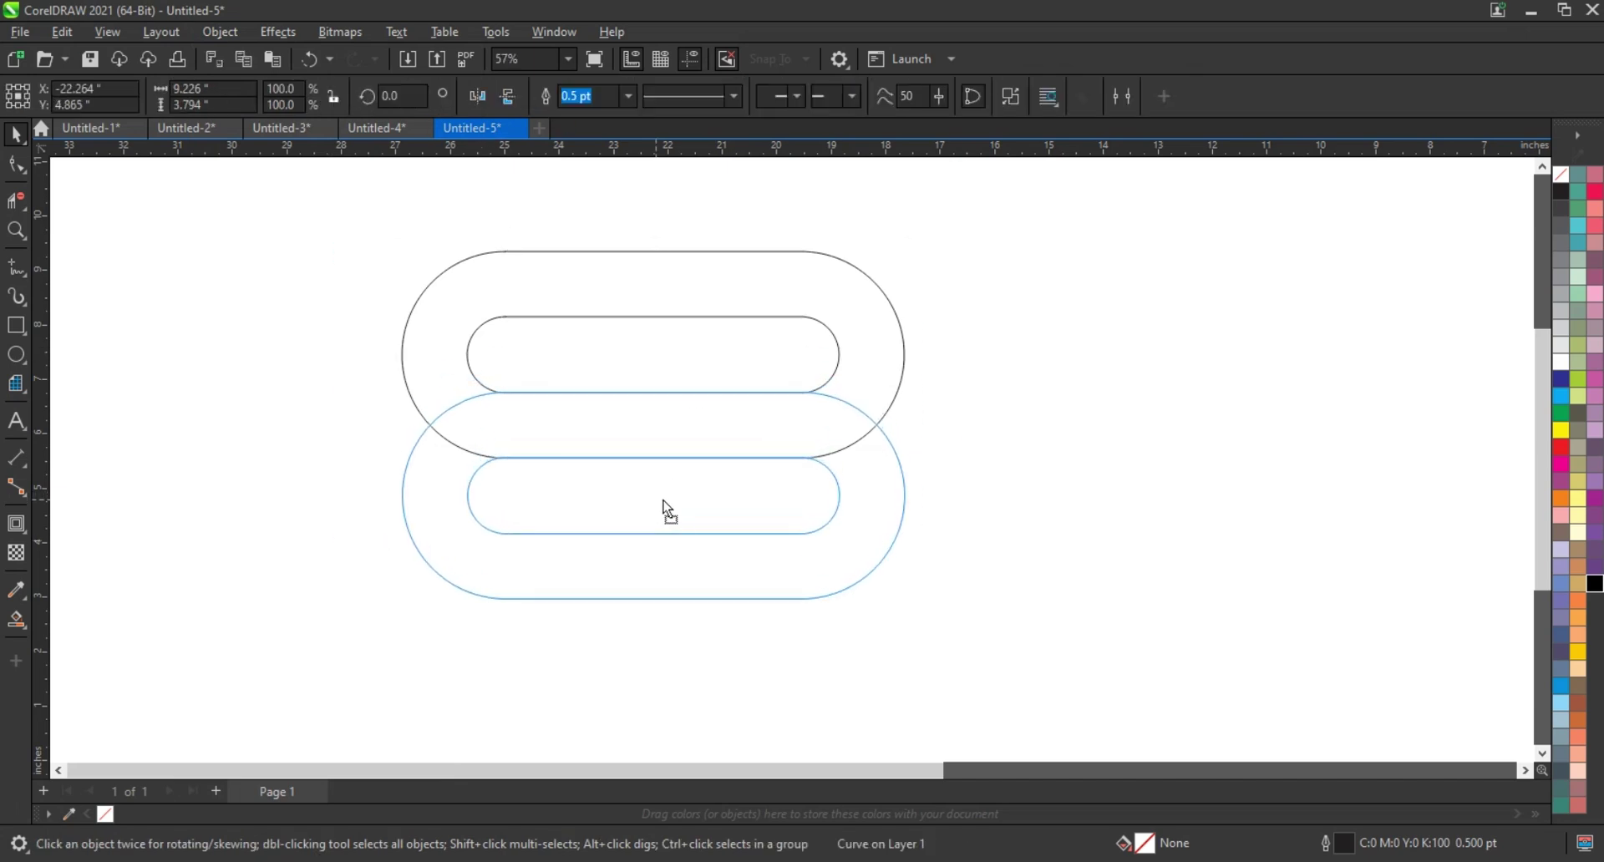
# Copy the ring curves lower and weld the overlapping outer outlines into one shape
pyautogui.moveTo(676, 390); pyautogui.dragTo(664, 500)
pyautogui.keyDown('shift'); pyautogui.click(598, 317); pyautogui.keyUp('shift')
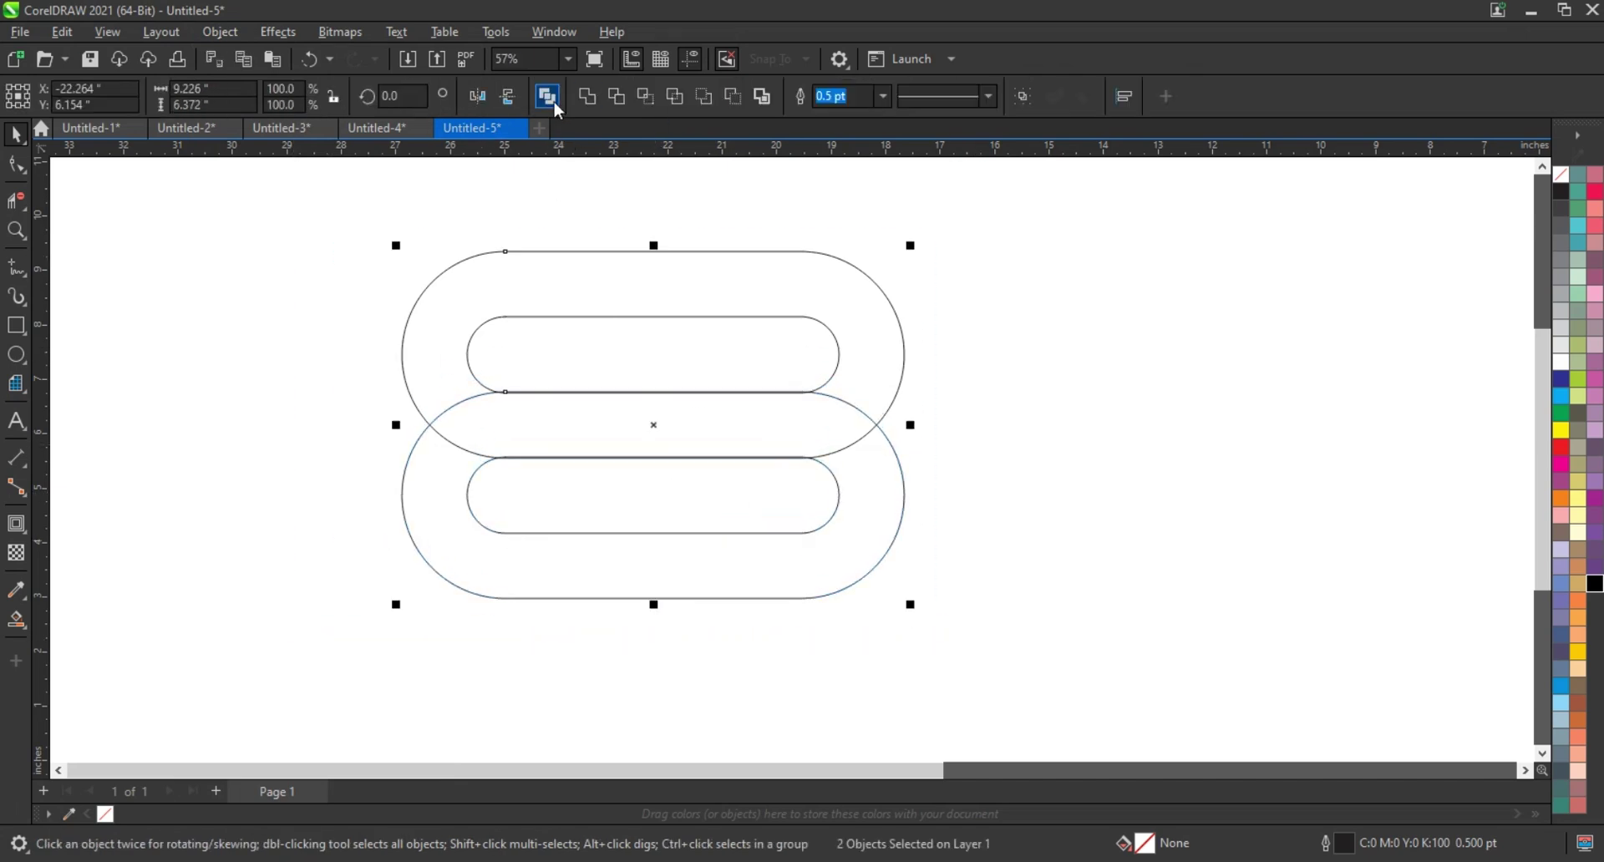
pyautogui.click(547, 97)
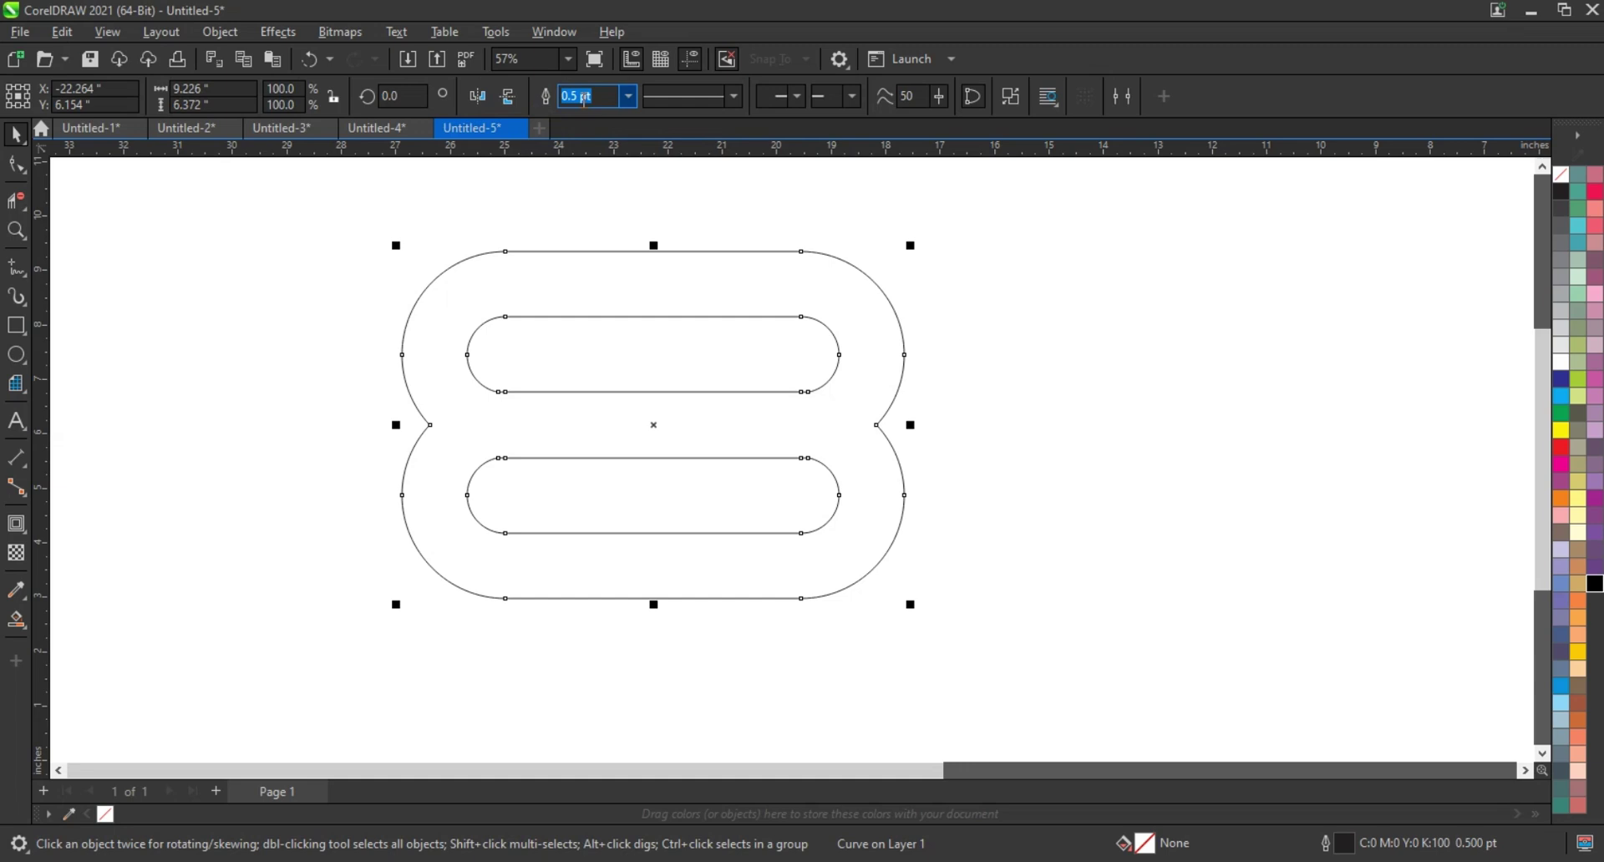
pyautogui.click(1058, 465)
# Draw a tall rectangle with a copy beside it, and skew both into parallel slanted bars
pyautogui.click(17, 326)
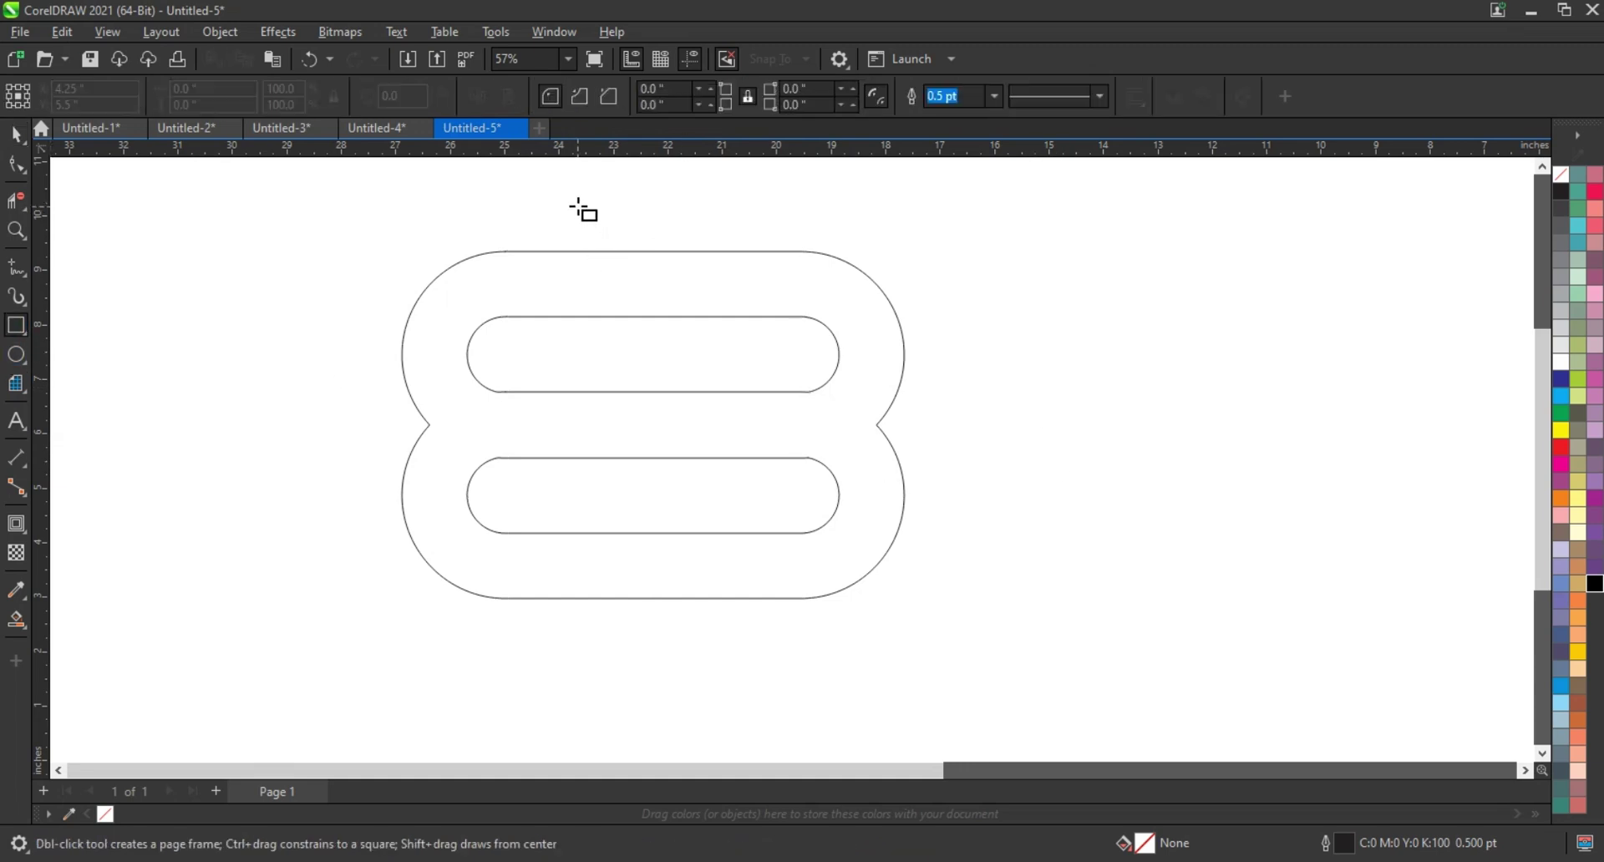
pyautogui.moveTo(578, 205); pyautogui.dragTo(630, 640)
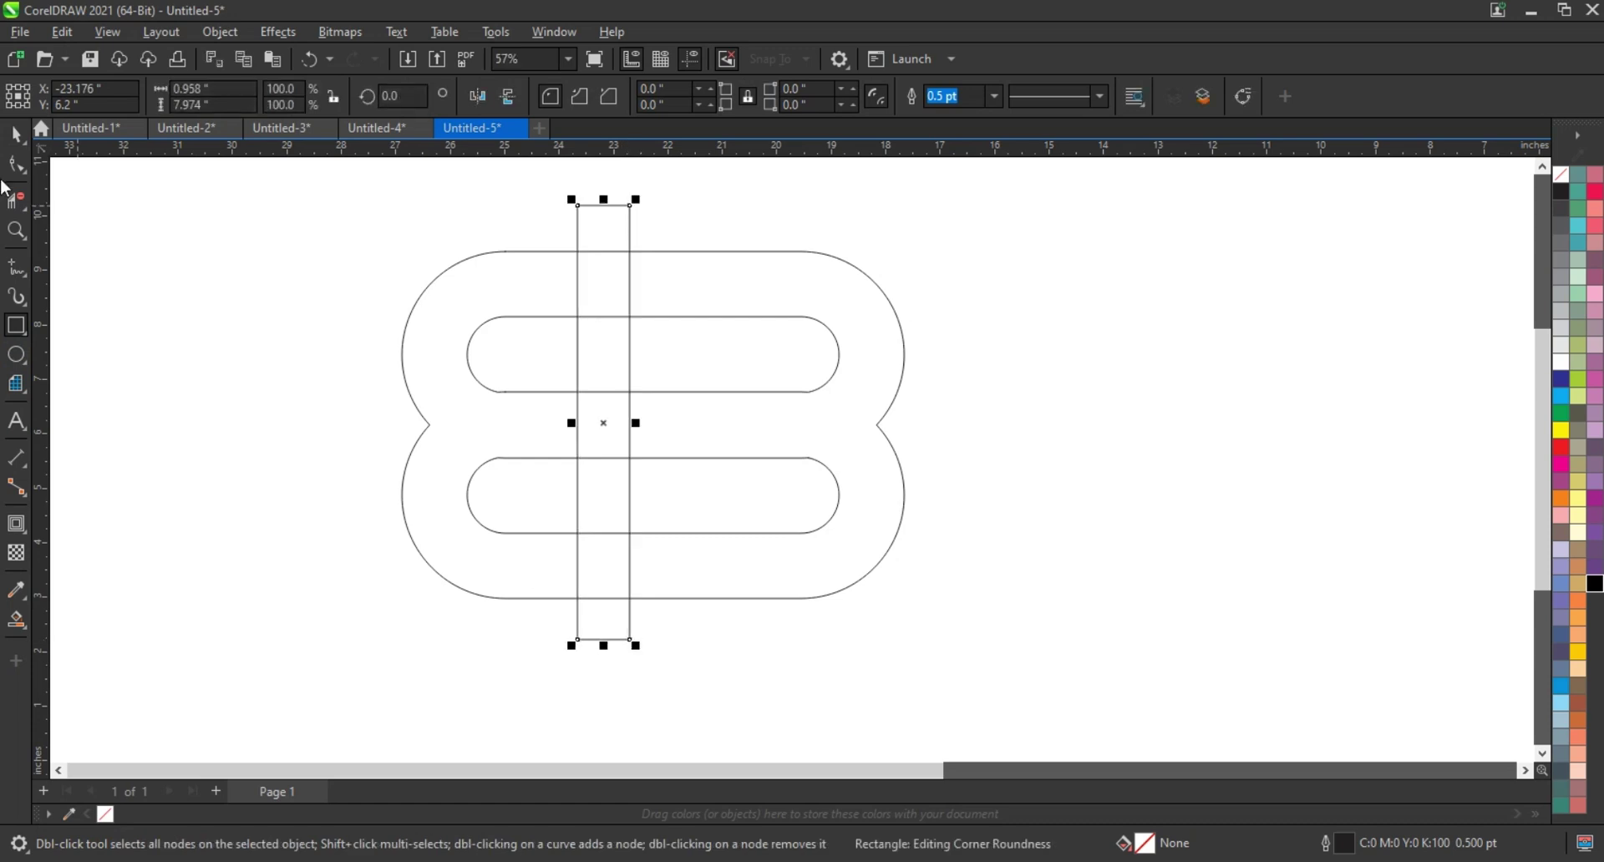
pyautogui.press('space')
pyautogui.moveTo(571, 423); pyautogui.dragTo(660, 436)
pyautogui.keyDown('shift'); pyautogui.click(598, 208); pyautogui.keyUp('shift')
pyautogui.click(631, 205)
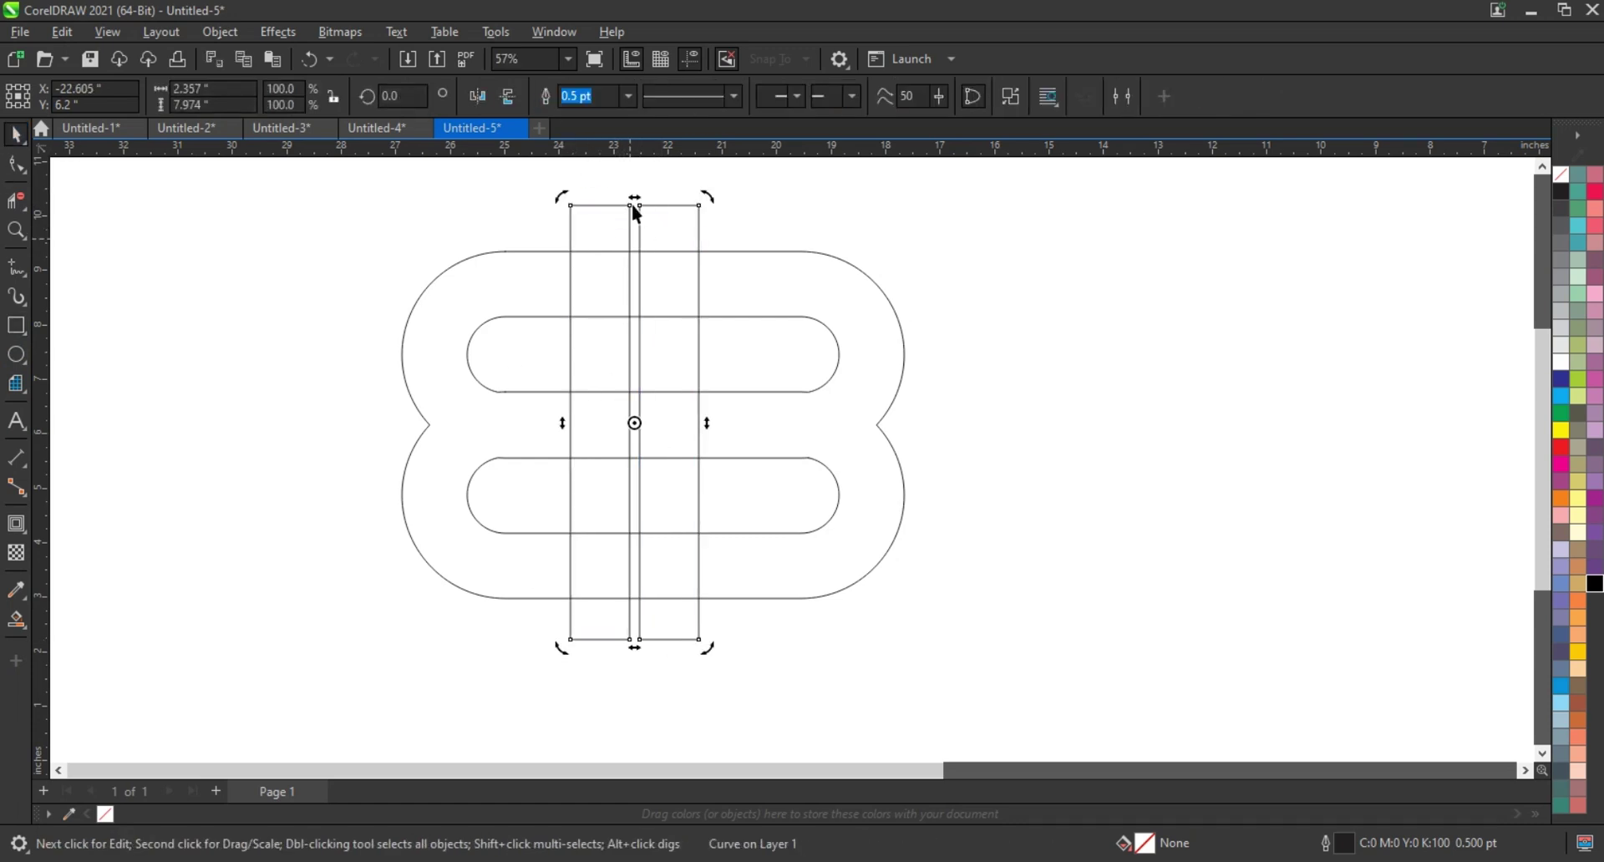
pyautogui.moveTo(632, 200); pyautogui.dragTo(760, 201)
pyautogui.moveTo(698, 645); pyautogui.dragTo(614, 645)
pyautogui.click(1029, 454)
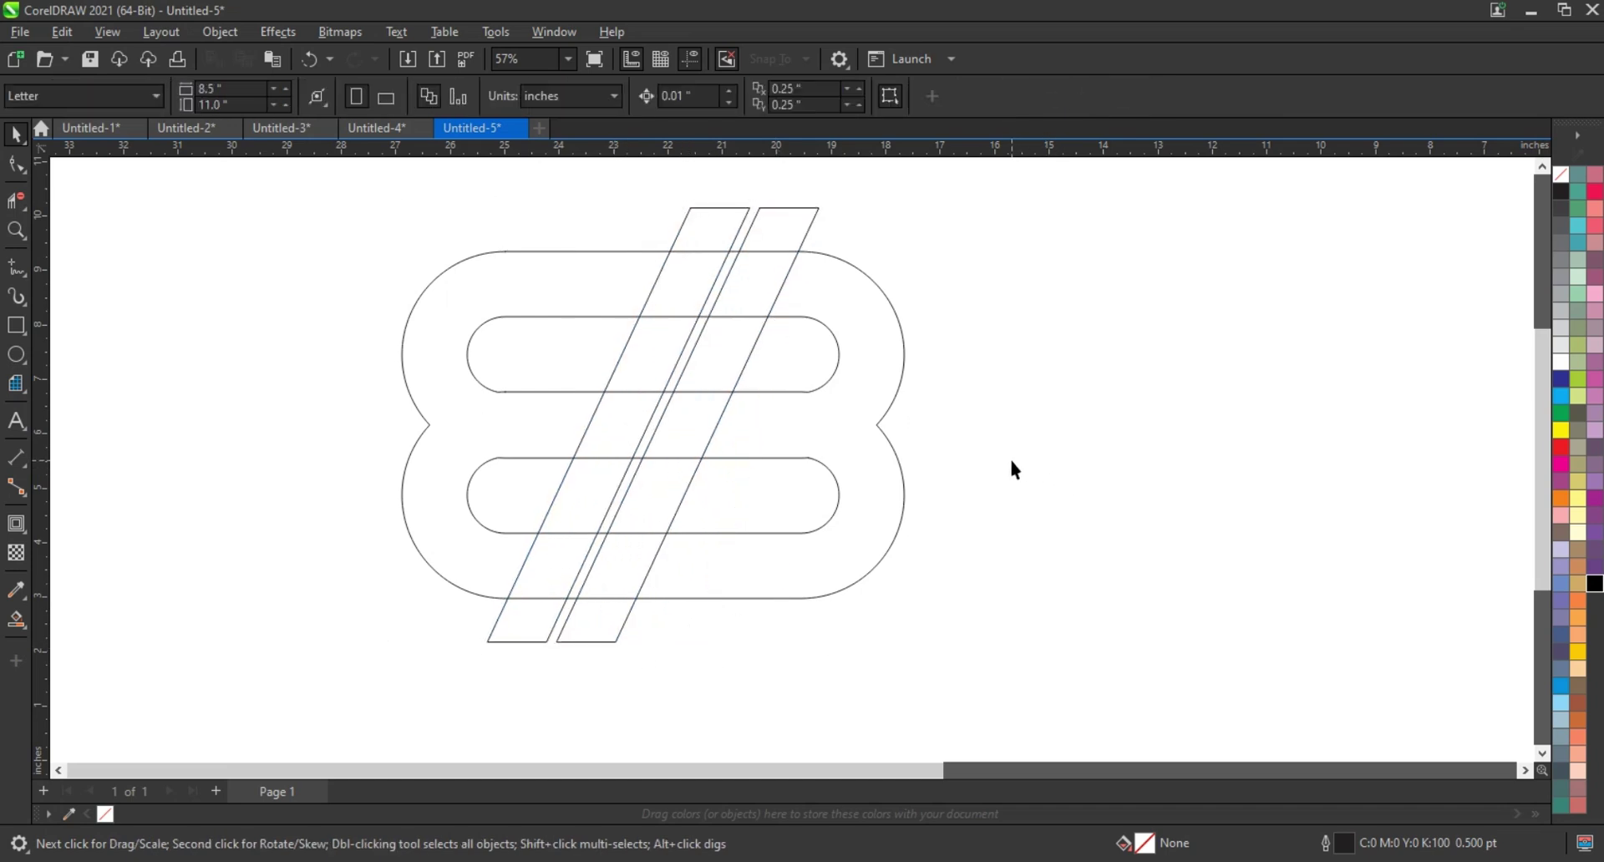
# Add a thin outward contour around both slanted bars
pyautogui.click(746, 359)
pyautogui.click(16, 524)
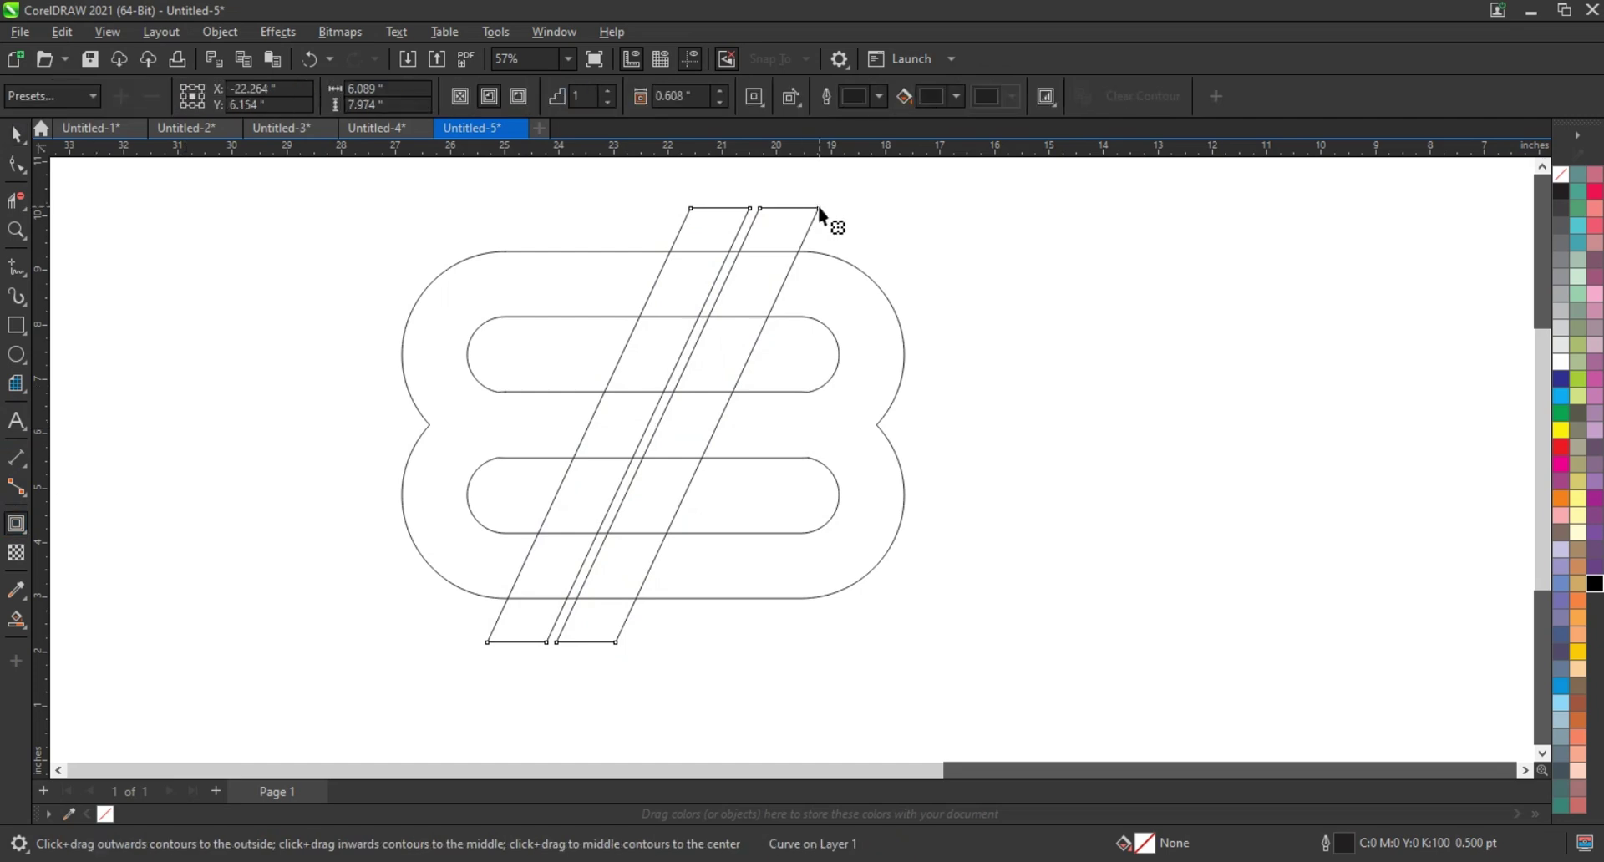
pyautogui.moveTo(819, 218); pyautogui.dragTo(824, 211)
pyautogui.press('space')
pyautogui.click(219, 32)
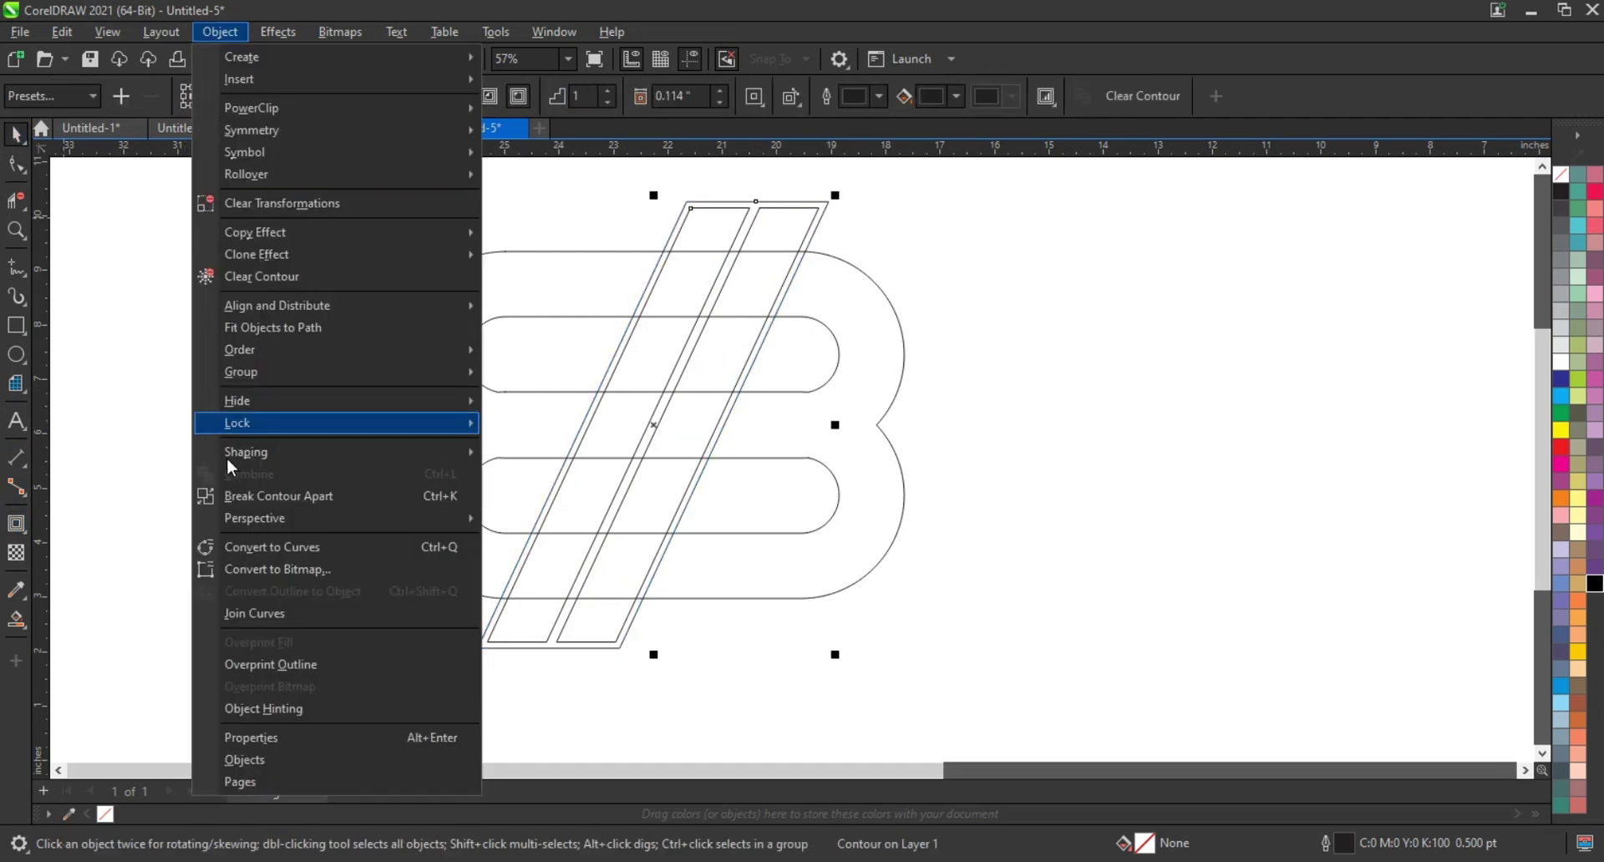
pyautogui.press('Escape')
pyautogui.press('F5')
pyautogui.click(580, 330)
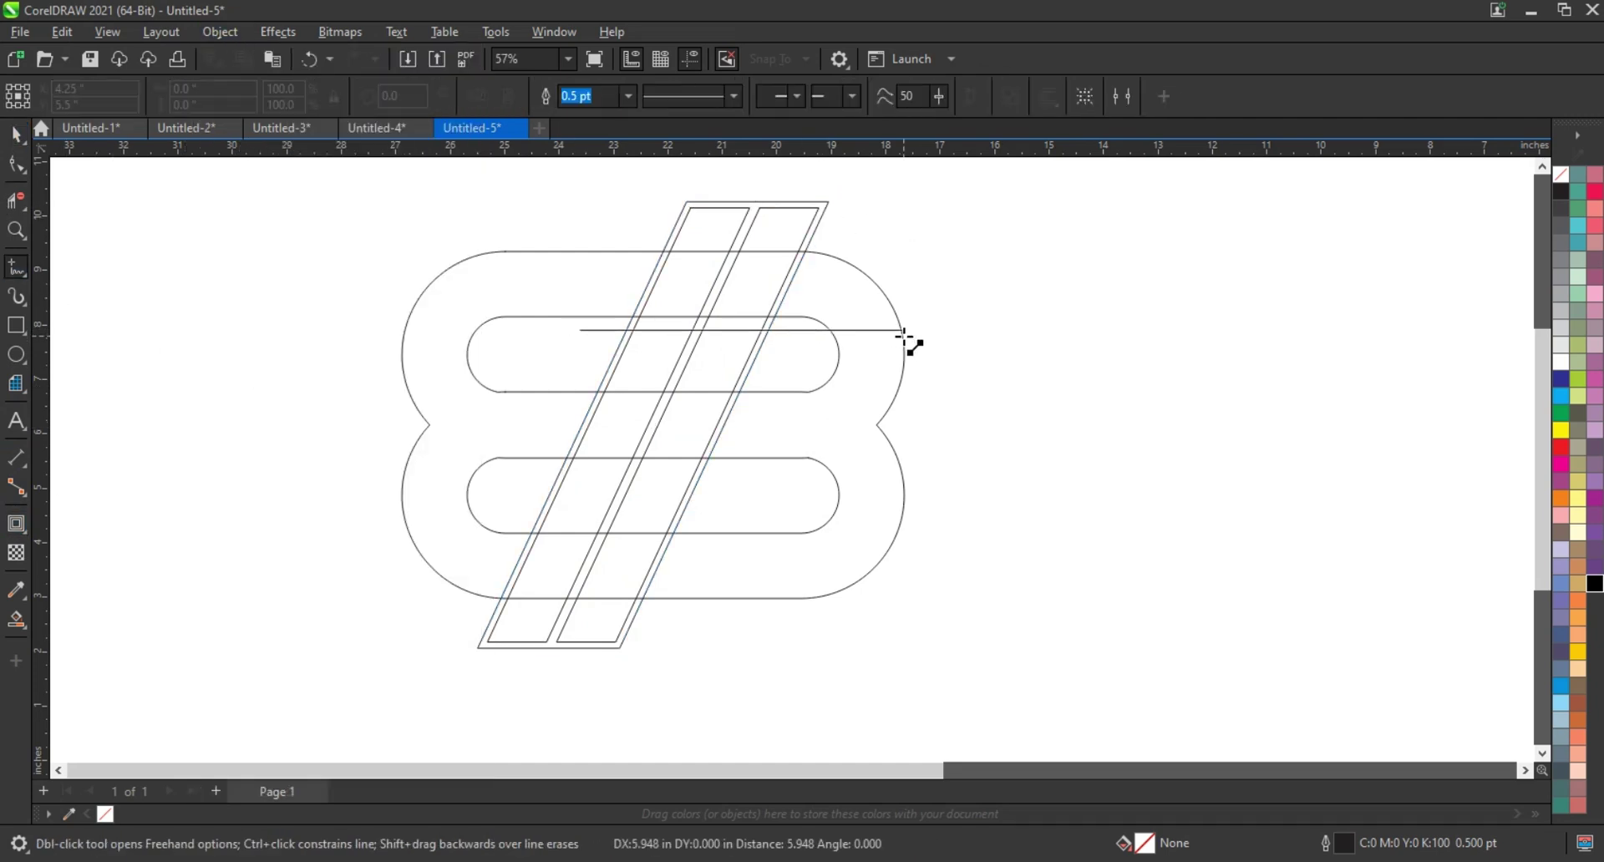
# Draw two long horizontal lines across the drawing, spaced to align with the two inner slots
pyautogui.click(907, 332)
pyautogui.moveTo(572, 339); pyautogui.dragTo(223, 334)
pyautogui.moveTo(914, 333)
pyautogui.mouseDown()
pyautogui.moveTo(1043, 333)
pyautogui.moveTo(949, 519)
pyautogui.mouseUp()
pyautogui.press('space')
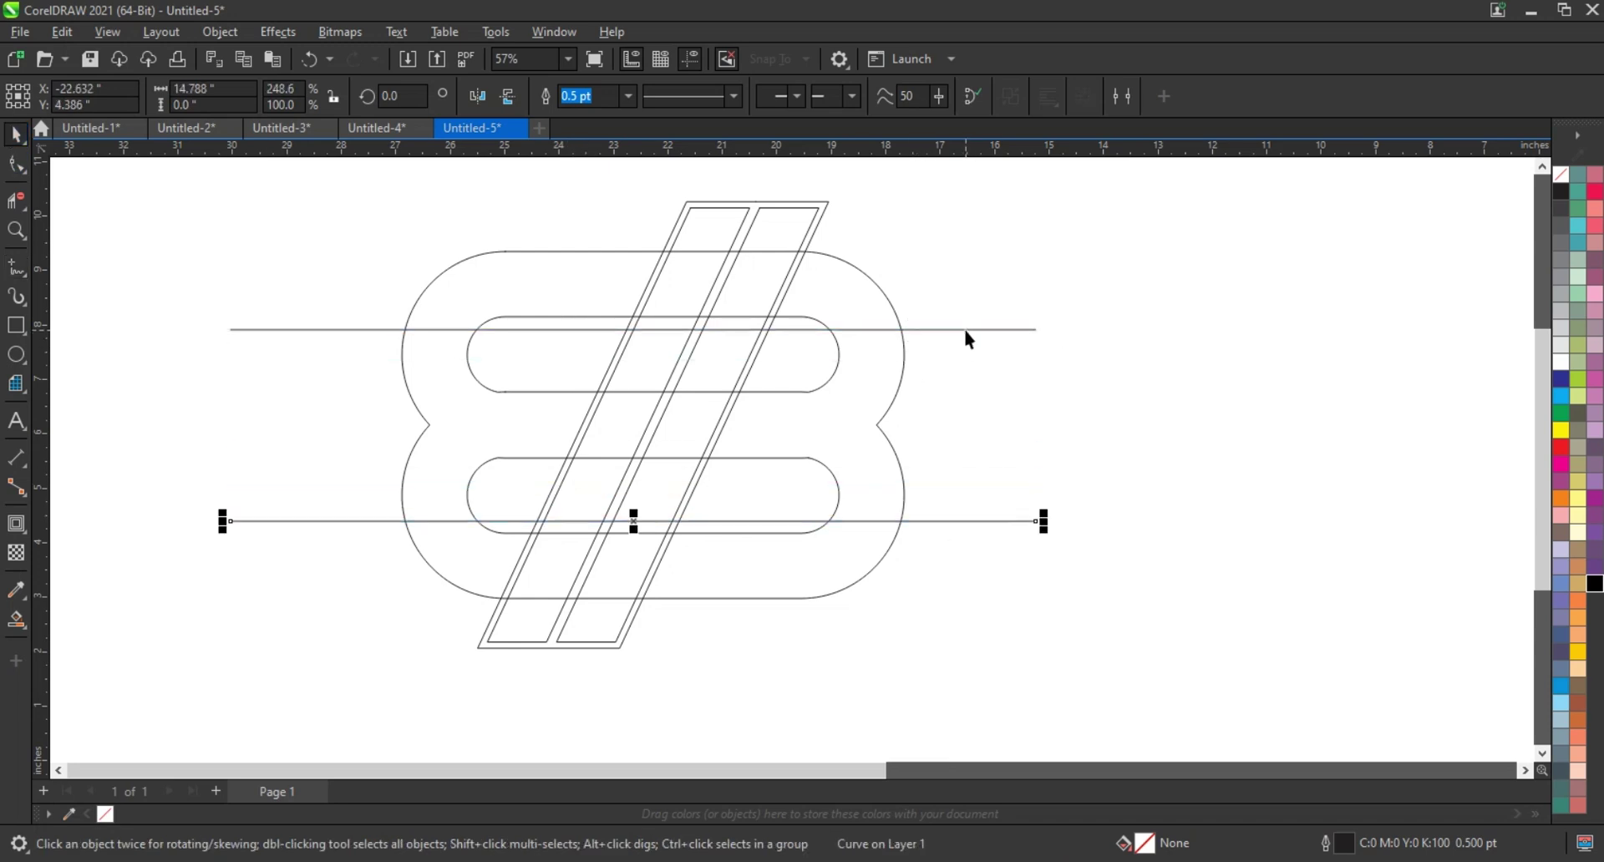
pyautogui.keyDown('shift'); pyautogui.click(964, 330); pyautogui.keyUp('shift')
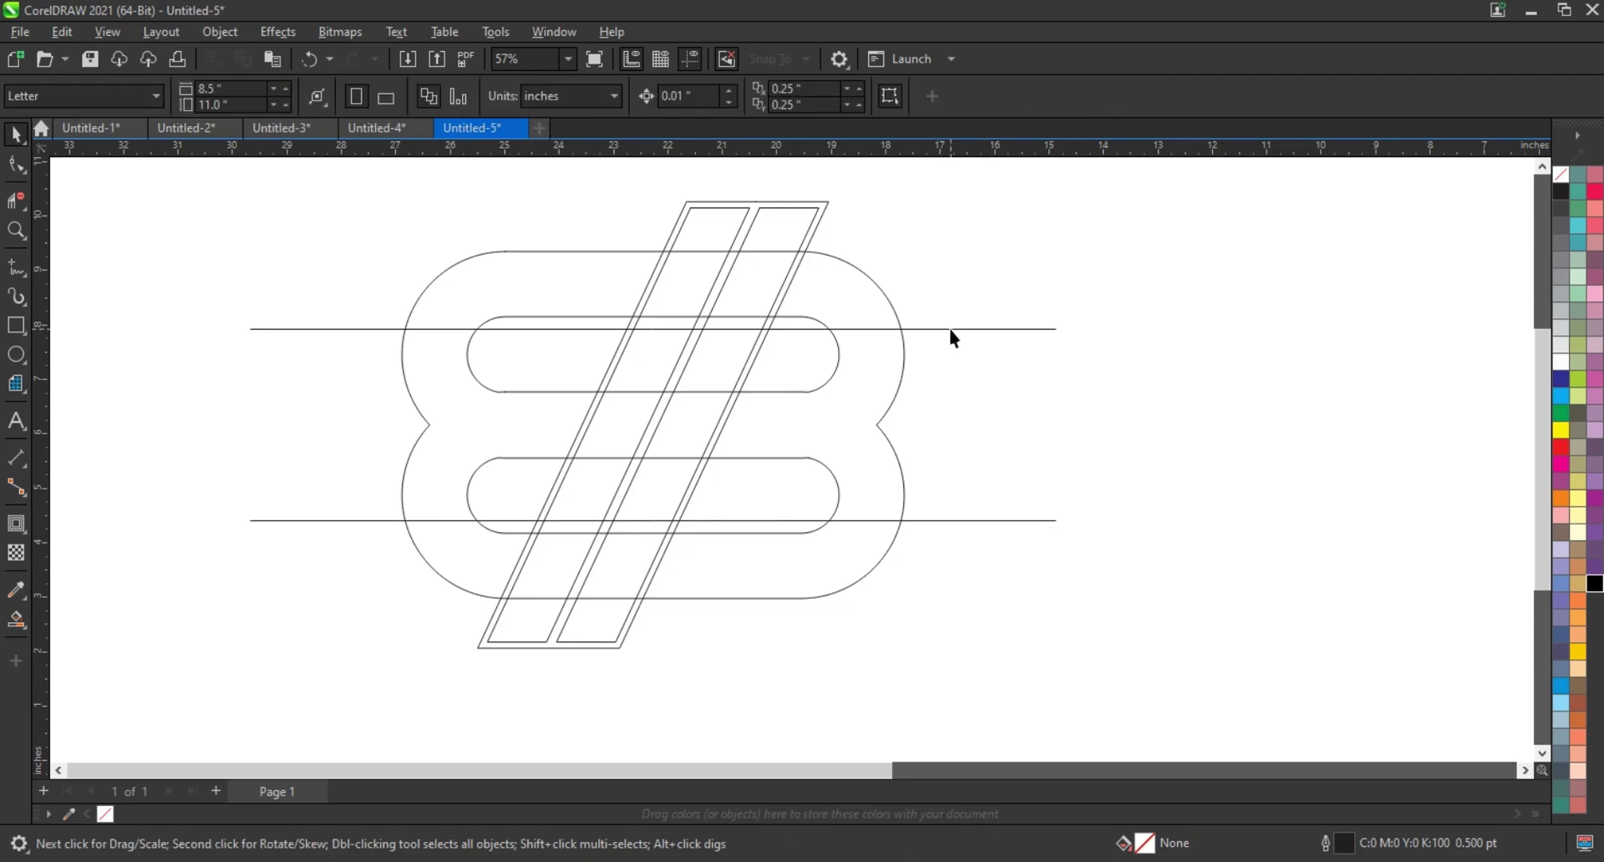
pyautogui.click(659, 324)
pyautogui.moveTo(659, 320); pyautogui.dragTo(661, 315)
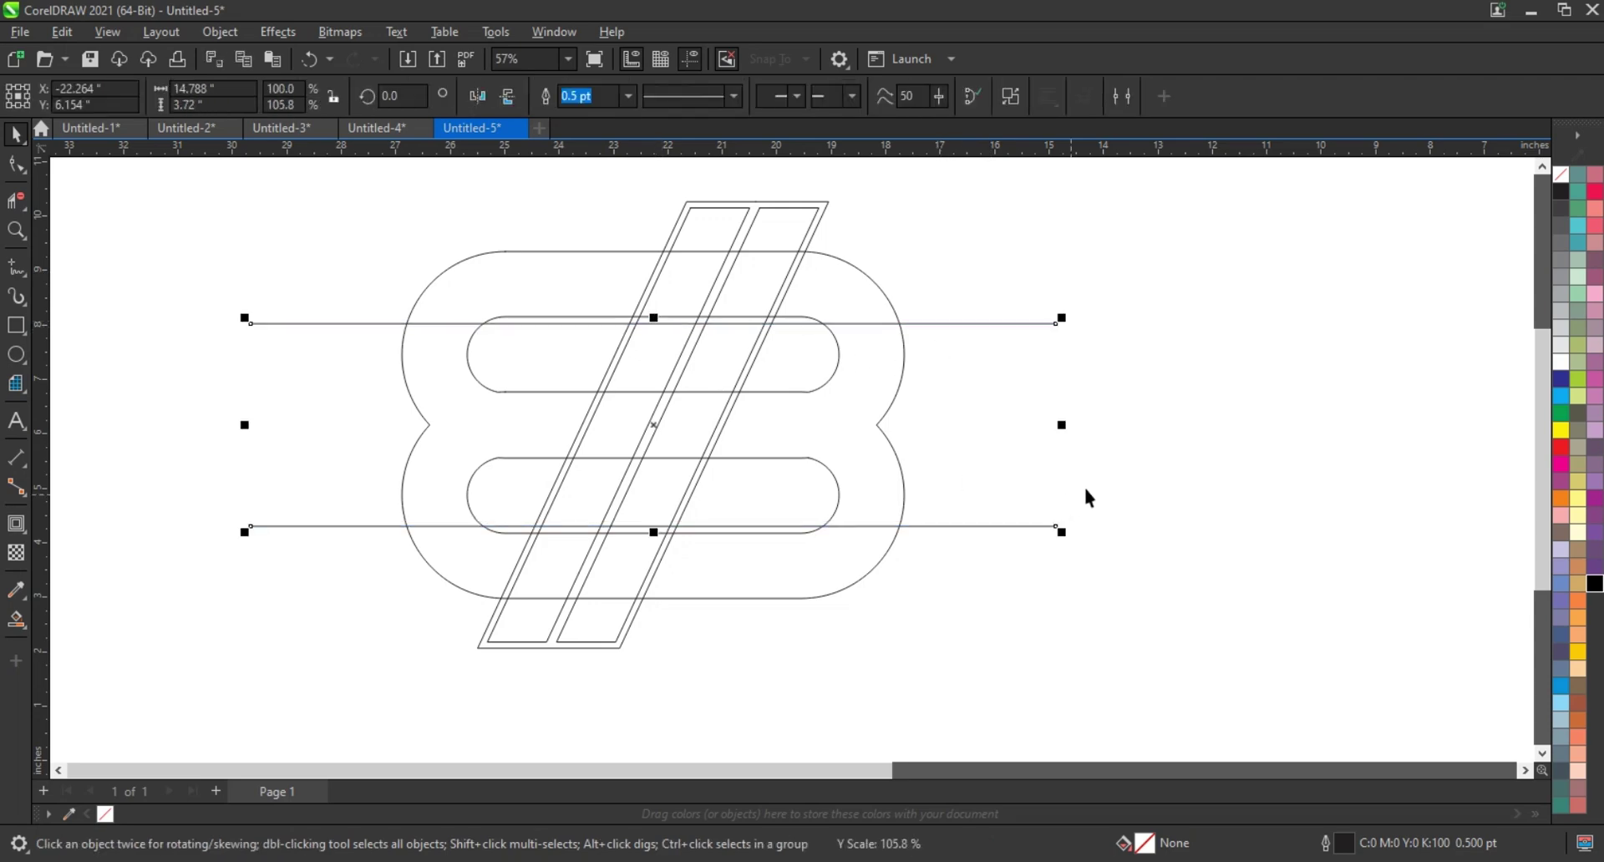
pyautogui.click(1123, 474)
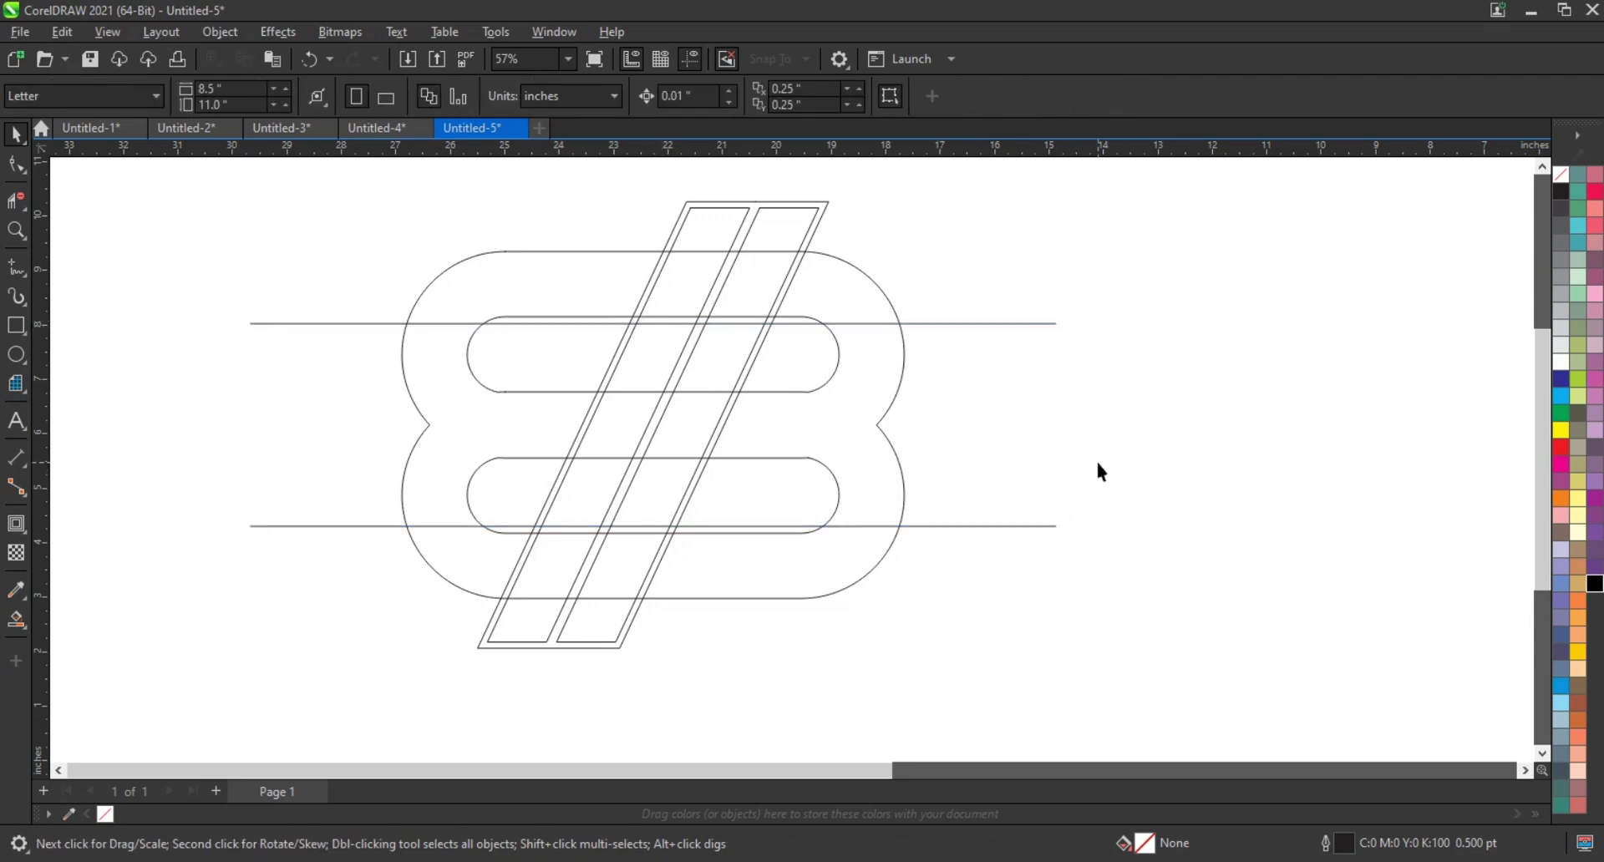
pyautogui.press('F4')
pyautogui.hotkey('ctrl', 'a')
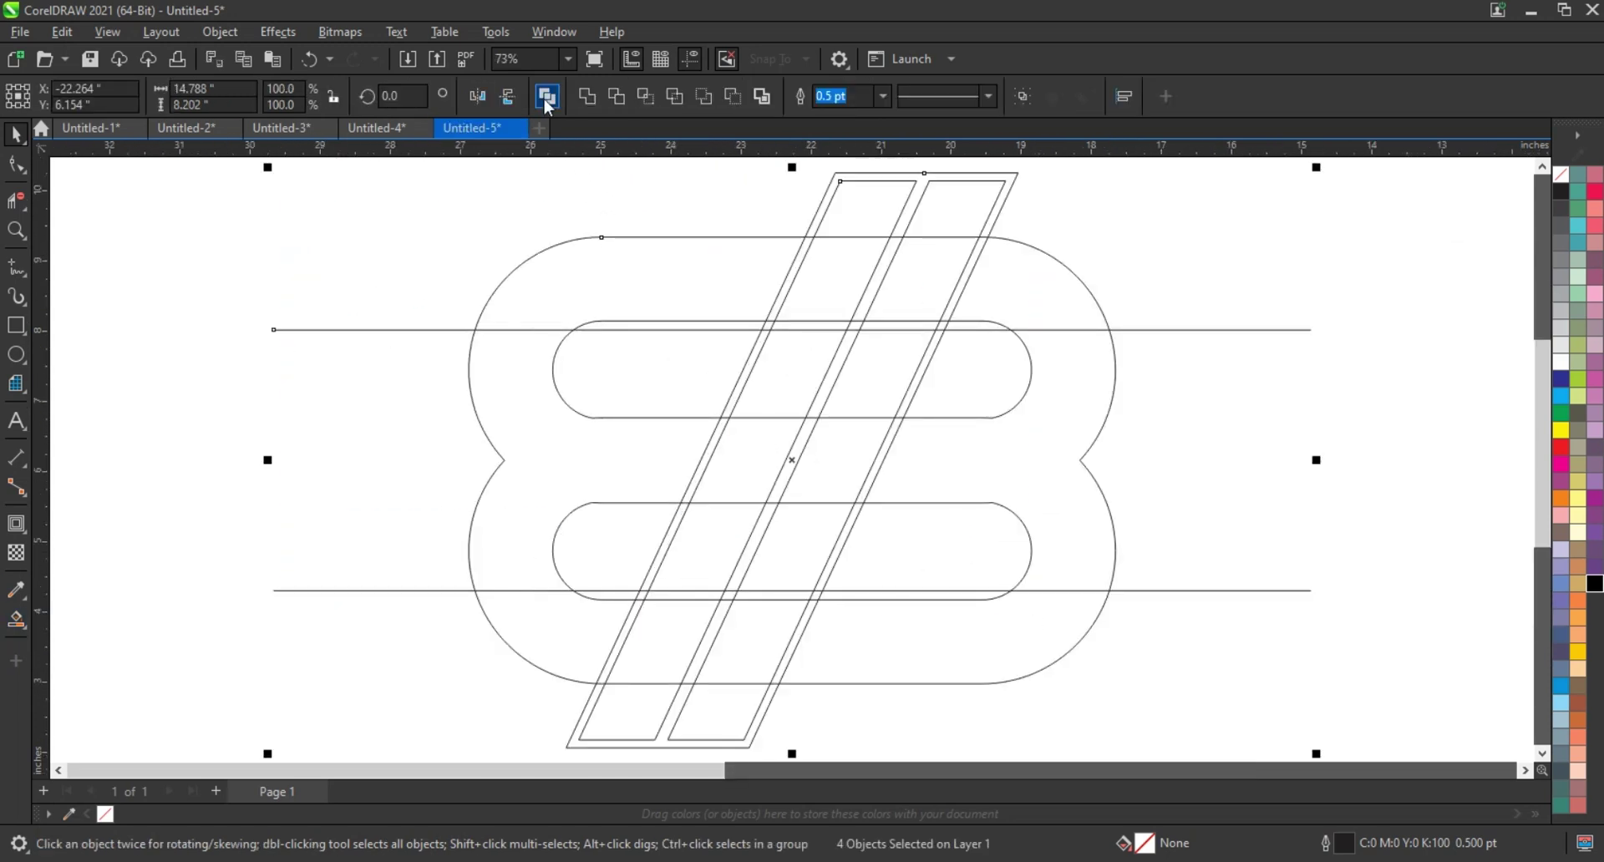
# Smart Fill the bottom-right, right side, top arc and upper slanted-bar regions blue
pyautogui.click(16, 621)
pyautogui.click(838, 654)
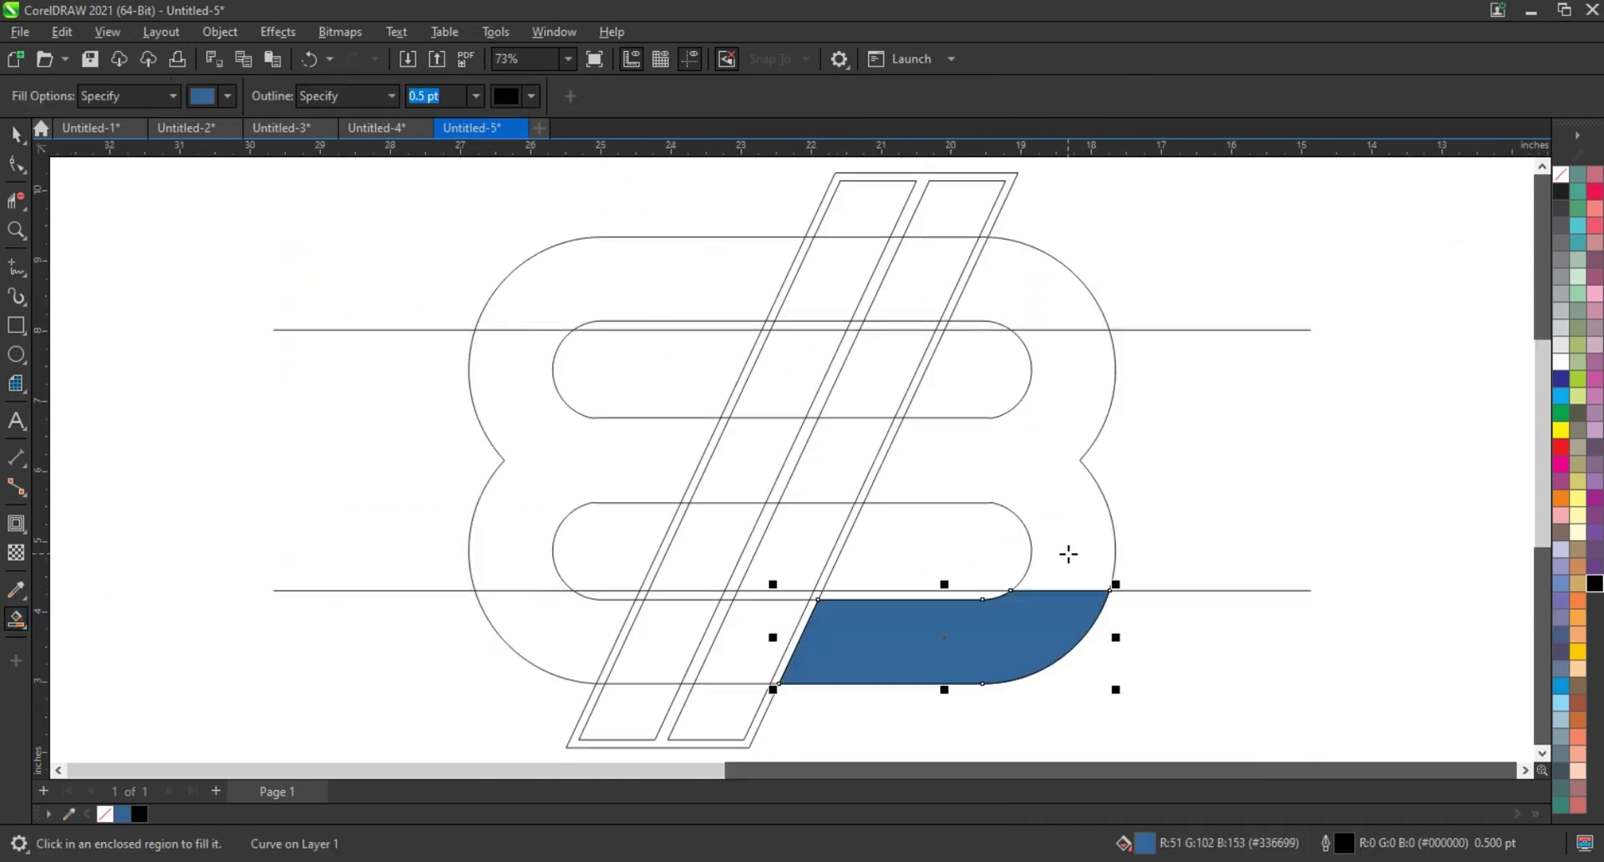
pyautogui.click(1038, 522)
pyautogui.click(1052, 307)
pyautogui.click(961, 288)
pyautogui.click(835, 276)
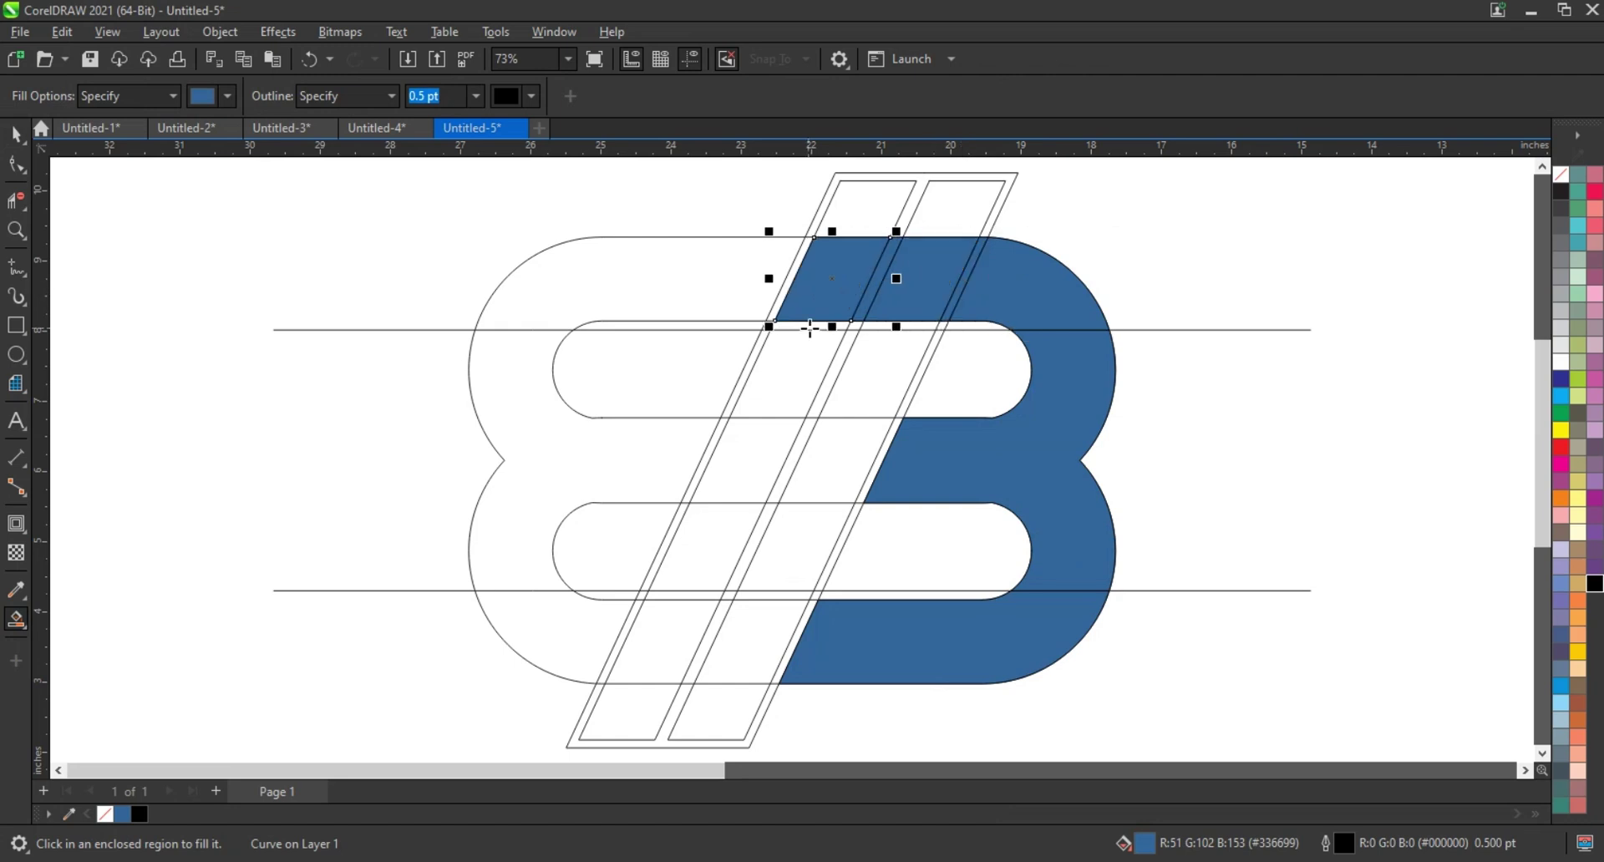
pyautogui.click(763, 448)
pyautogui.click(729, 523)
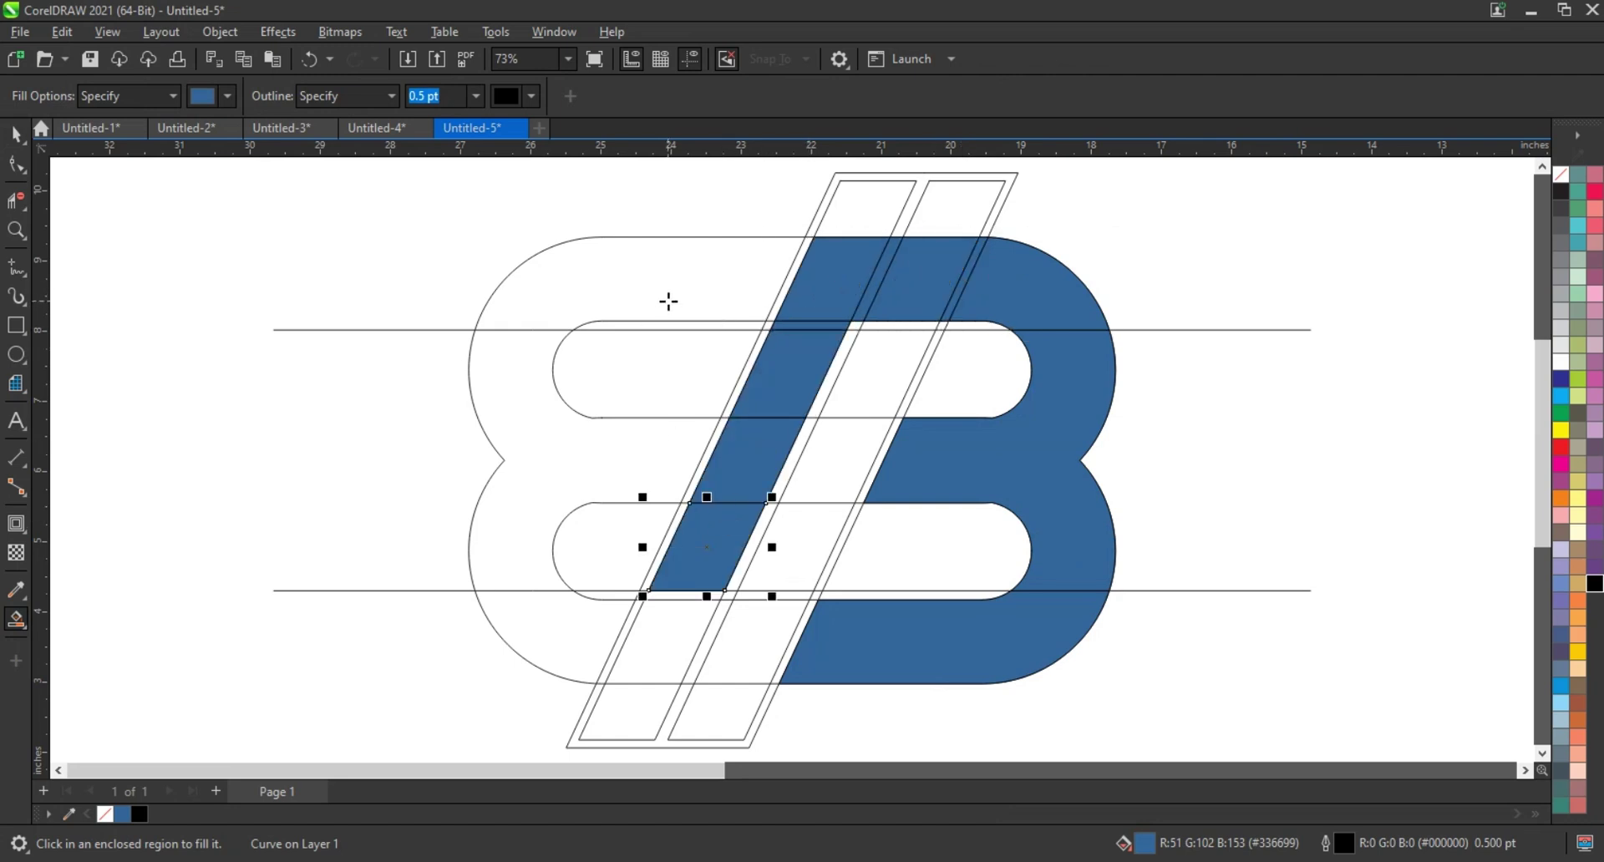
# Smart Fill the left-side regions and the remaining slanted-bar strip segments blue
pyautogui.click(669, 301)
pyautogui.click(548, 370)
pyautogui.click(537, 634)
pyautogui.click(639, 636)
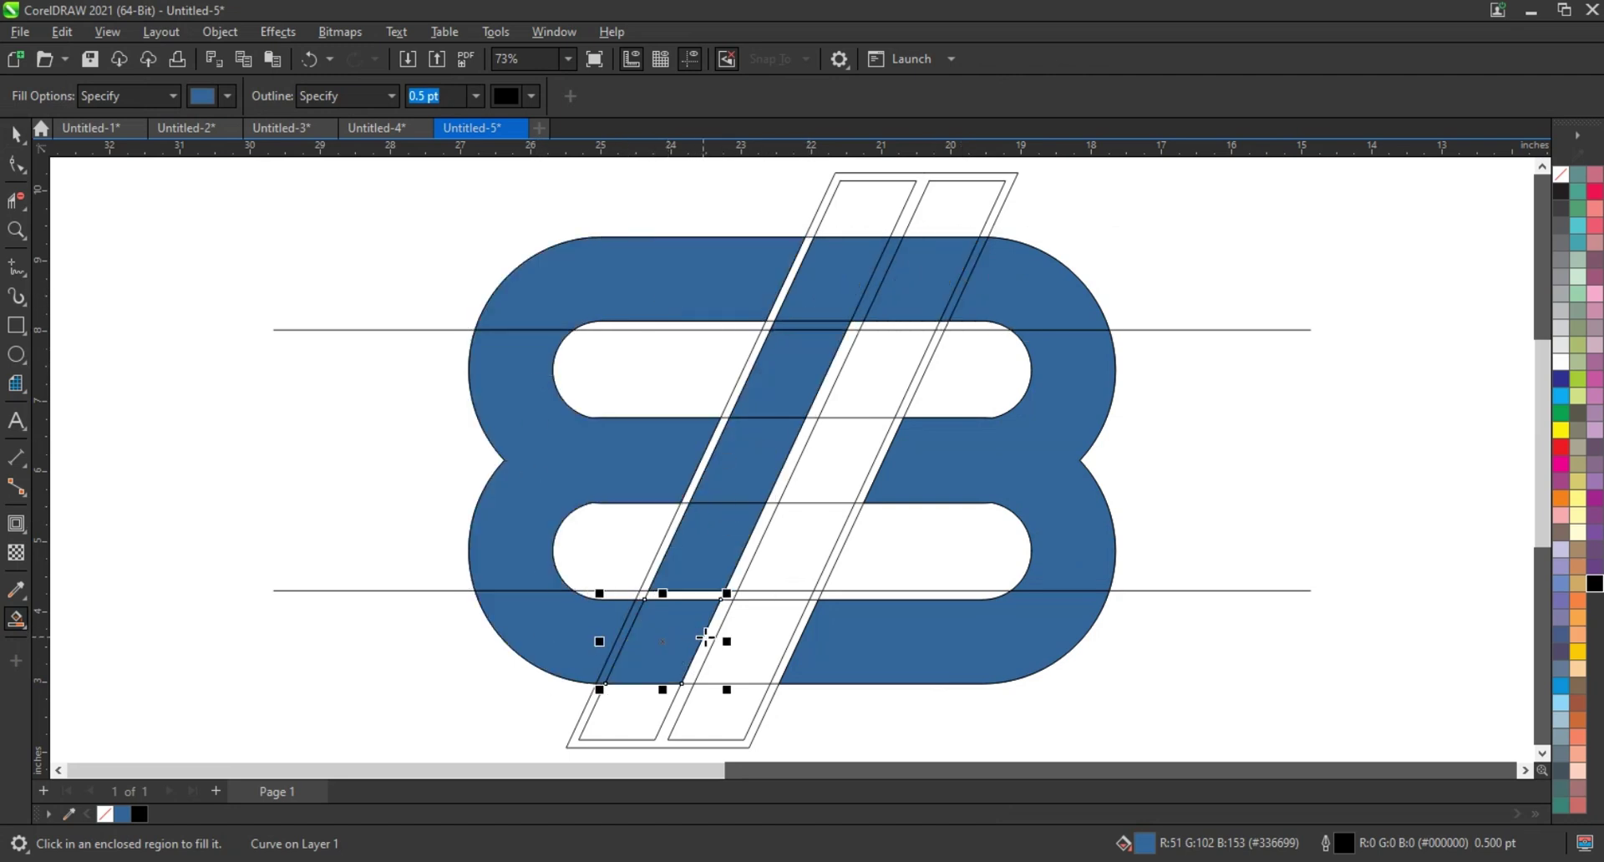
pyautogui.click(735, 639)
pyautogui.click(773, 595)
pyautogui.click(798, 551)
pyautogui.click(827, 464)
pyautogui.click(845, 398)
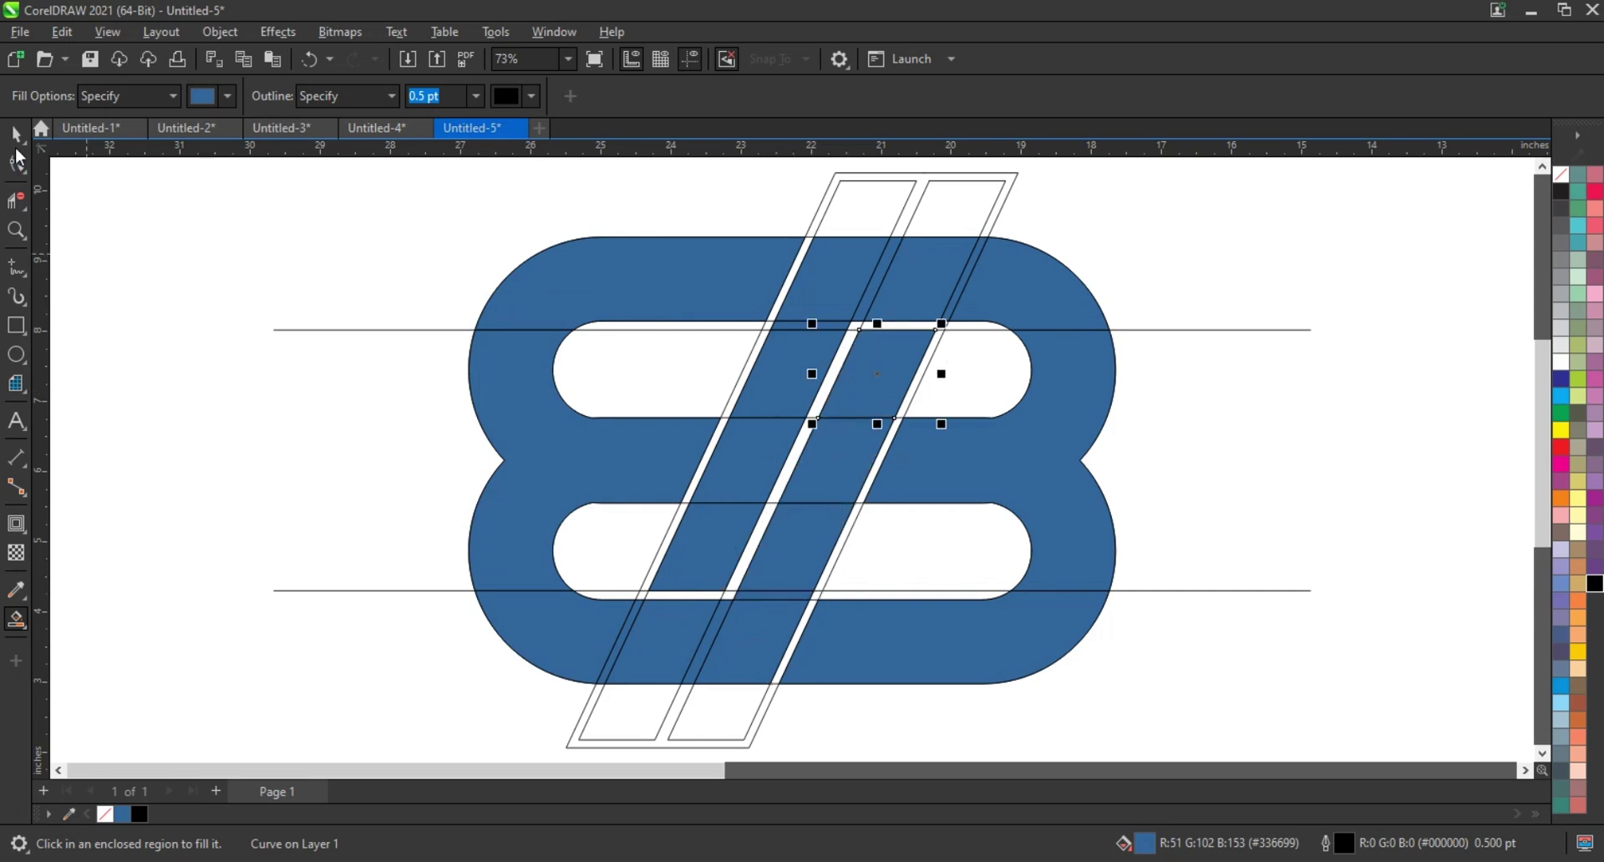
pyautogui.click(16, 137)
pyautogui.scroll(-1, 975, 322)
pyautogui.scroll(-1, 911, 410)
# Make all pieces of the double-loop B logo solid black
pyautogui.hotkey('ctrl', 'a')
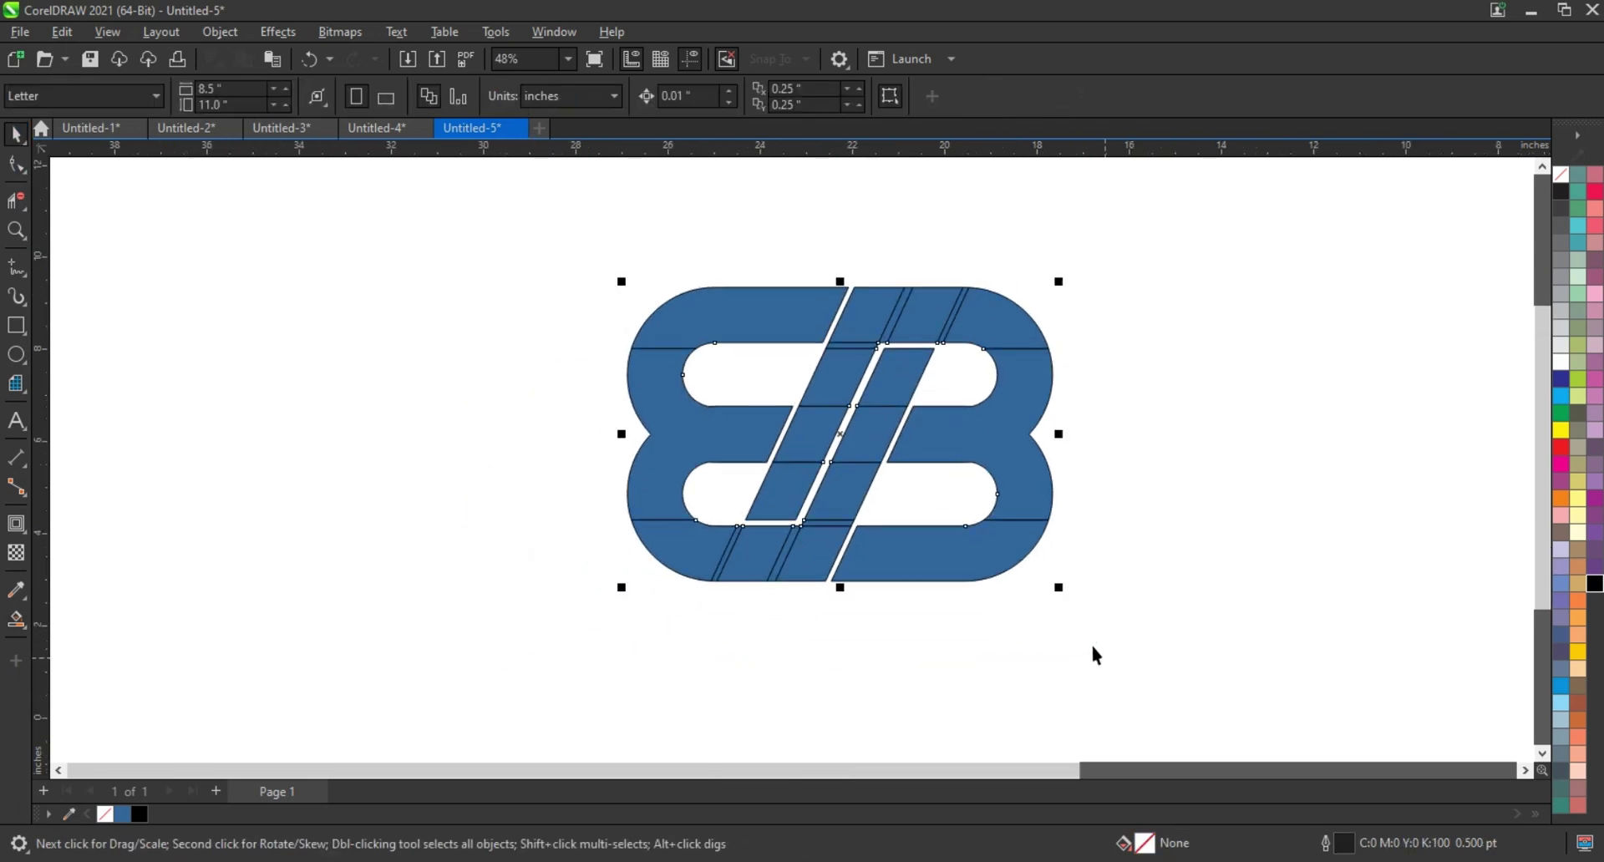
pyautogui.click(1594, 583)
pyautogui.click(552, 424)
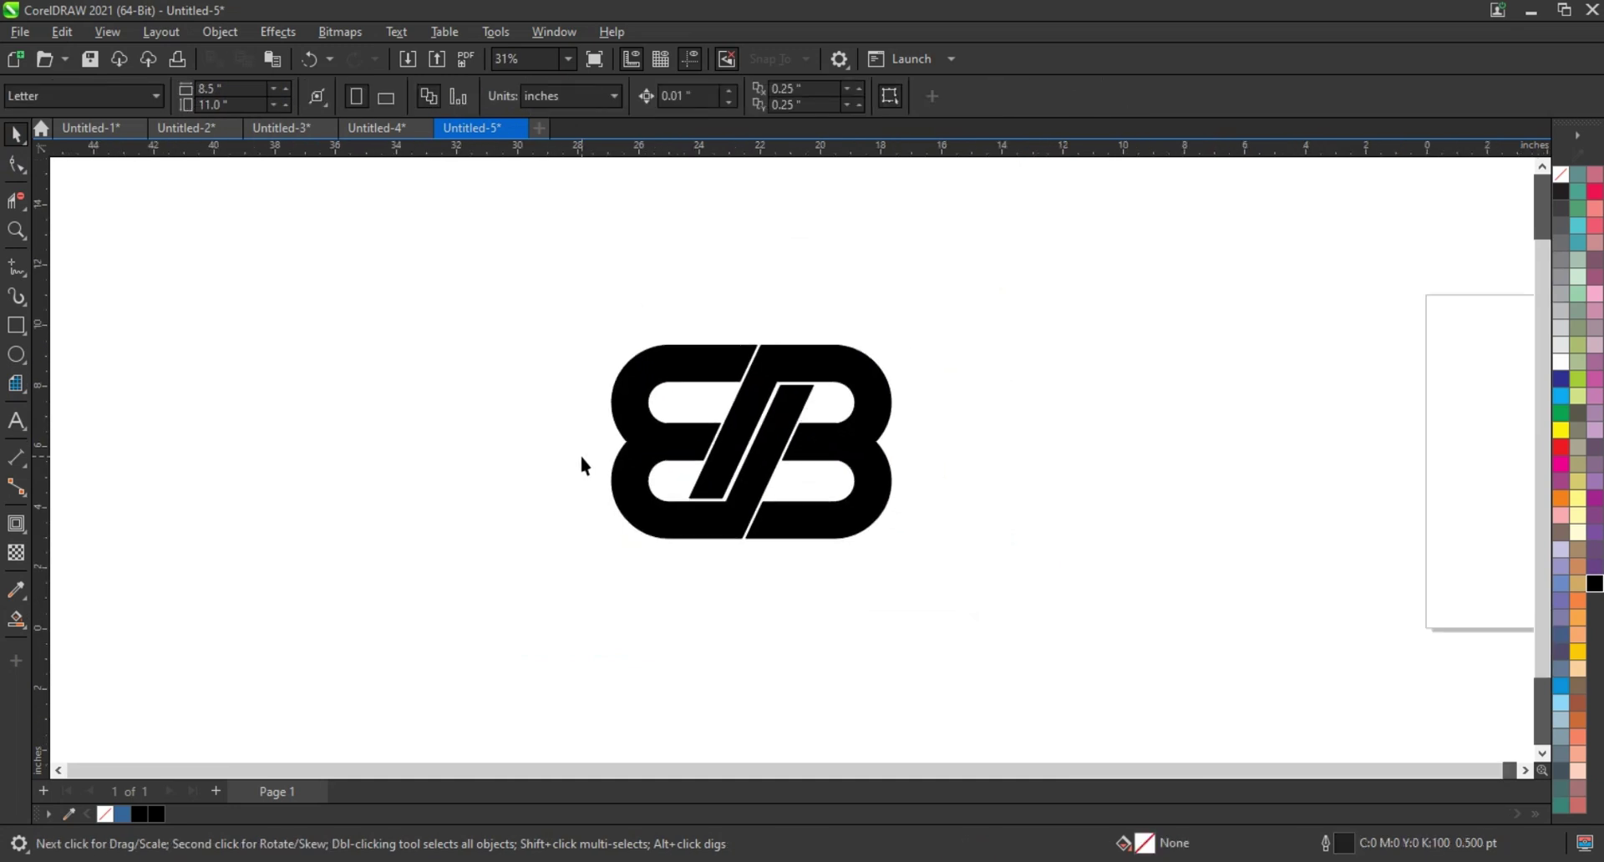
pyautogui.scroll(1, 582, 465)
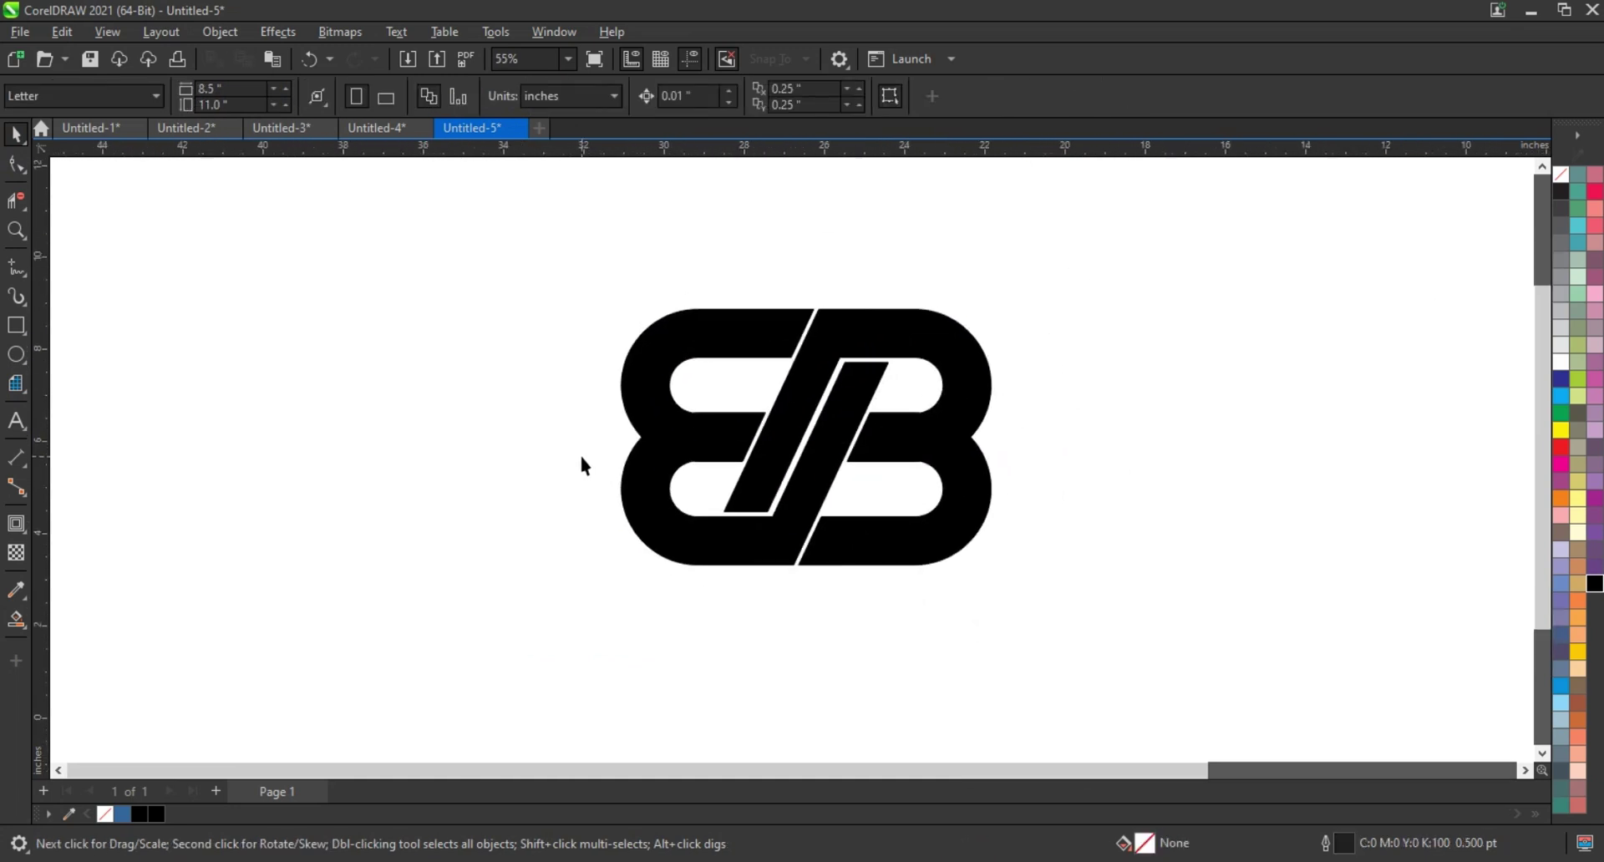